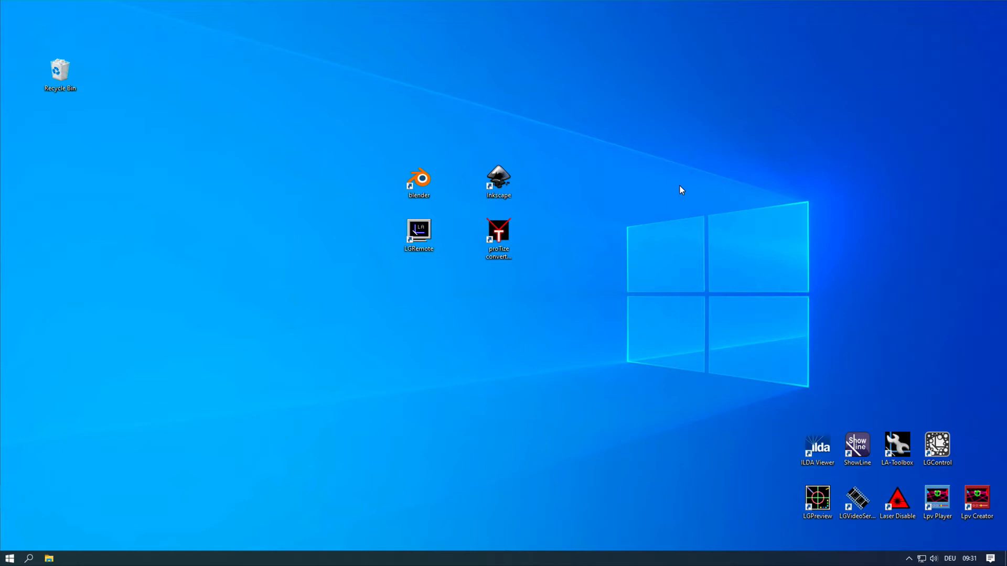
Start LGRemote and connect it to the Travel (192.168.3.20) device
{"action": "double_click", "coordinate": [422, 231]}
{"action": "left_click", "coordinate": [602, 210]}
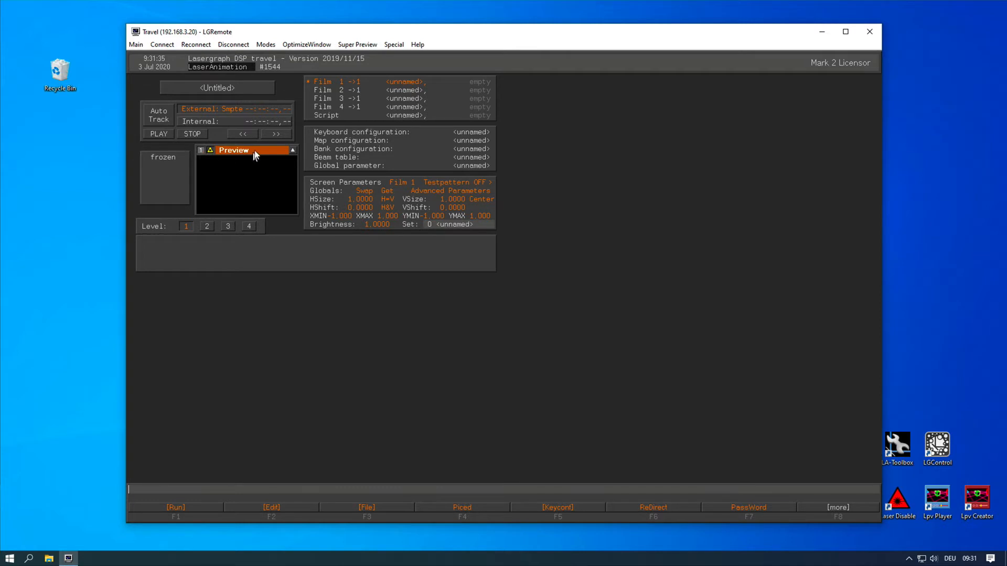
Toggle the Film 1 test pattern on and off, then disable the laser output and minimise LGRemote
{"action": "left_click", "coordinate": [452, 183]}
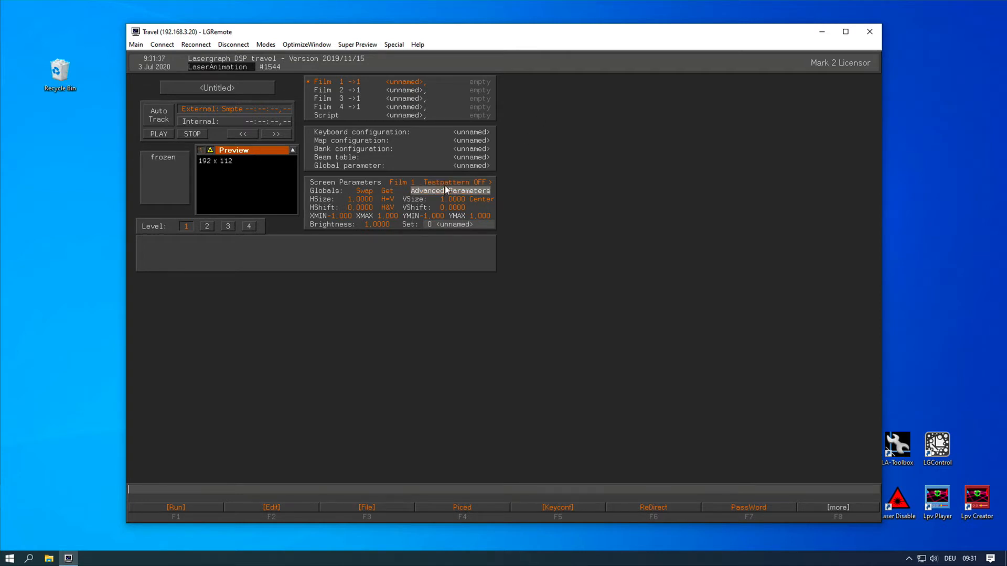
{"action": "left_click", "coordinate": [452, 182]}
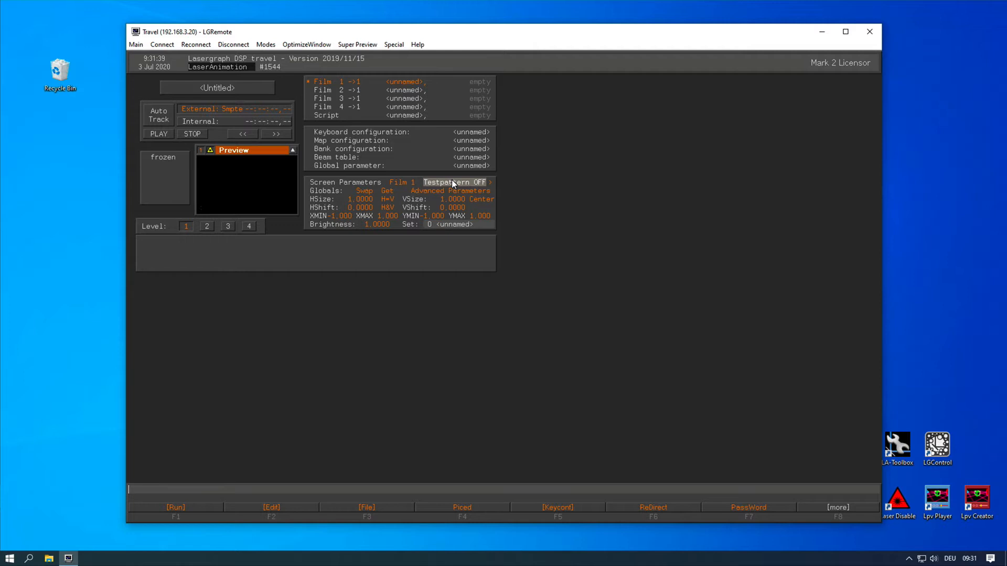
{"action": "mouse_move", "coordinate": [212, 150]}
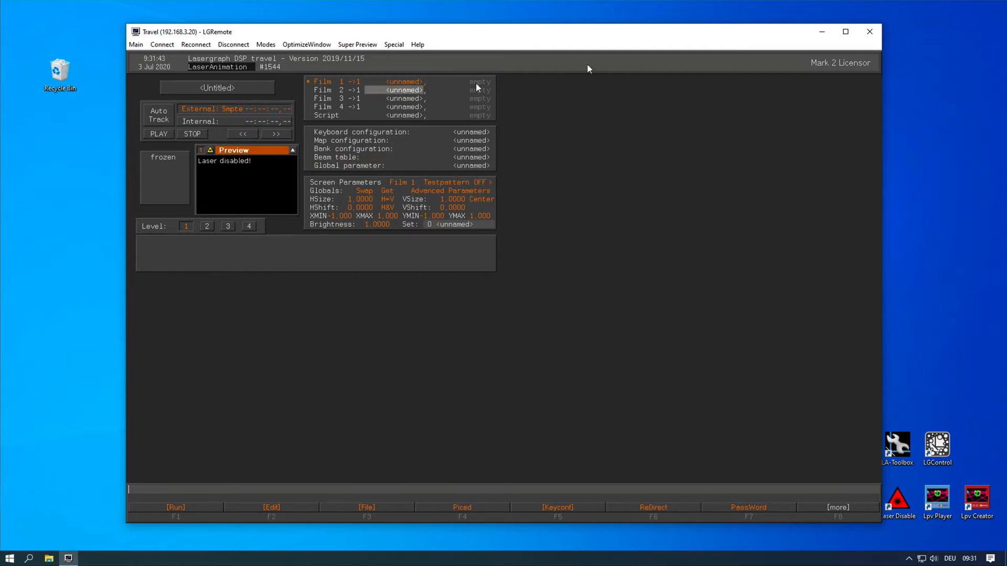
{"action": "left_click", "coordinate": [822, 32]}
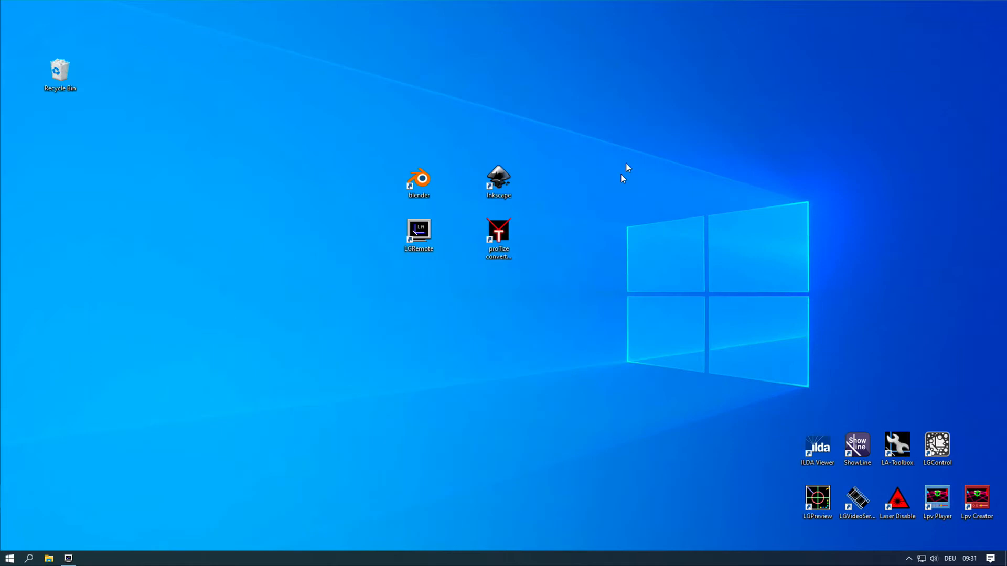
Start the proTize converter and expand the Directory Watch settings in Row Properties
{"action": "double_click", "coordinate": [501, 236]}
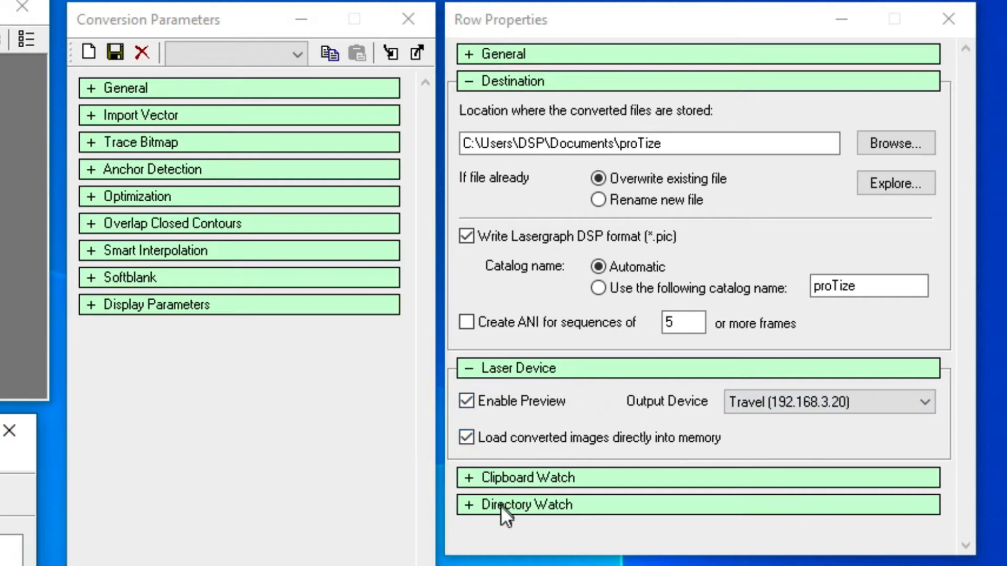
{"action": "left_click", "coordinate": [480, 504]}
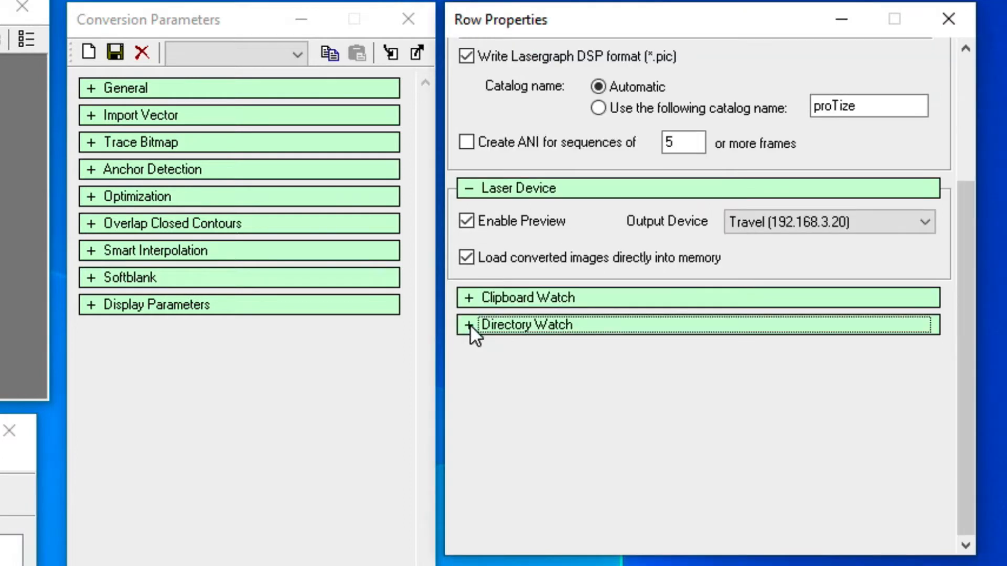
{"action": "left_click", "coordinate": [470, 324]}
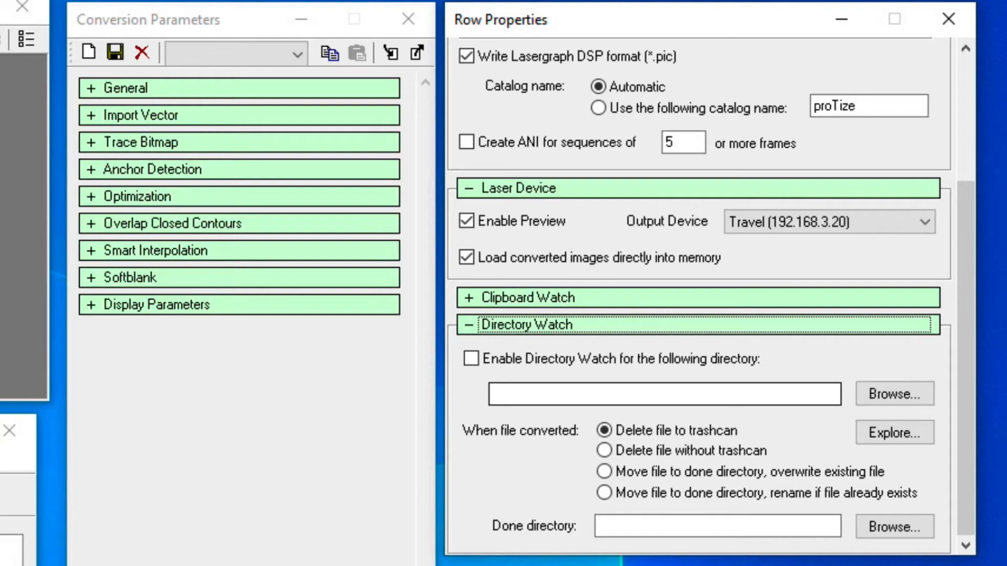
Create a folder named convert on the Desktop as the watch directory and enable Directory Watch for it
{"action": "left_click", "coordinate": [892, 393]}
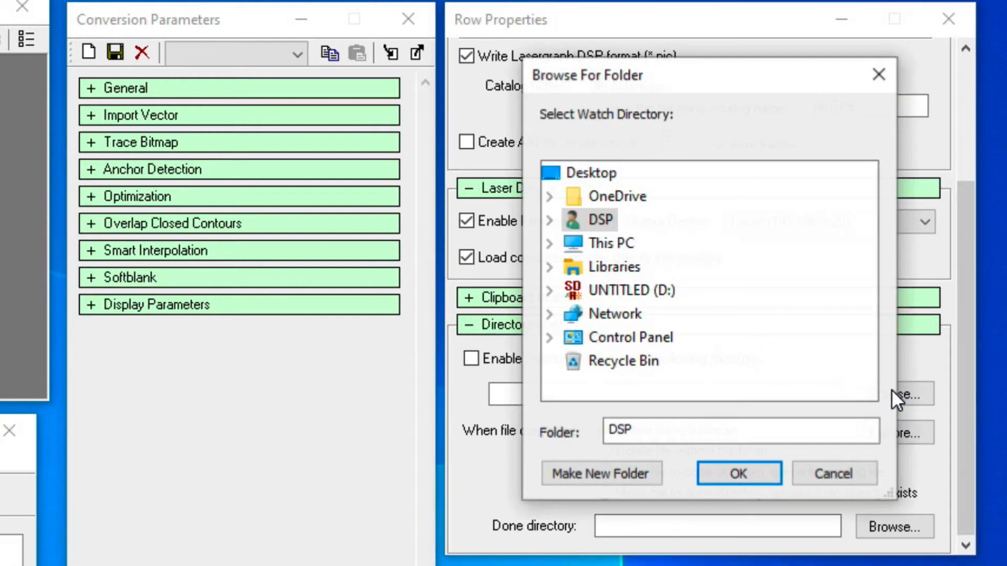
{"action": "left_click", "coordinate": [596, 174]}
{"action": "double_click", "coordinate": [685, 420]}
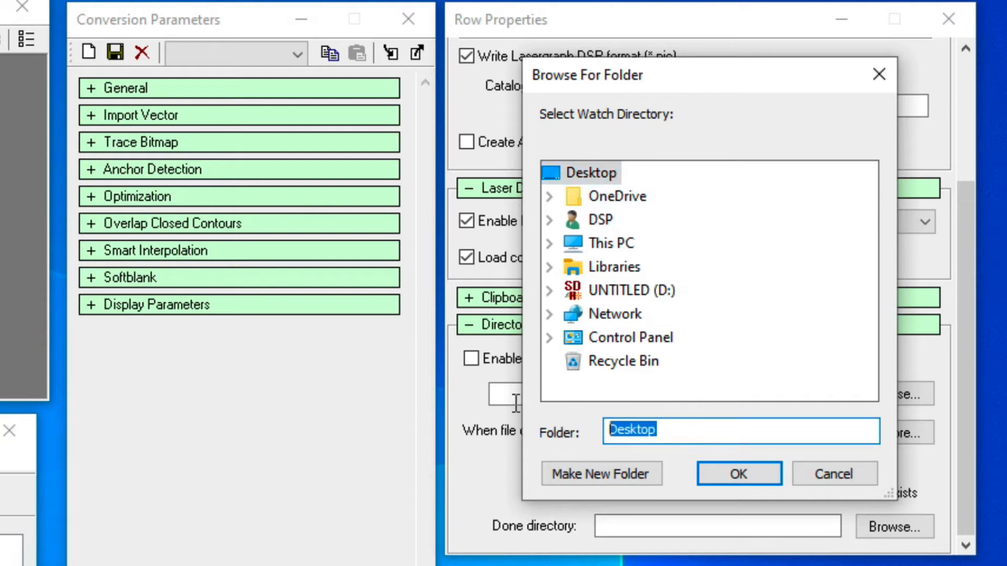
{"action": "left_click", "coordinate": [594, 474]}
{"action": "type", "text": "convert"}
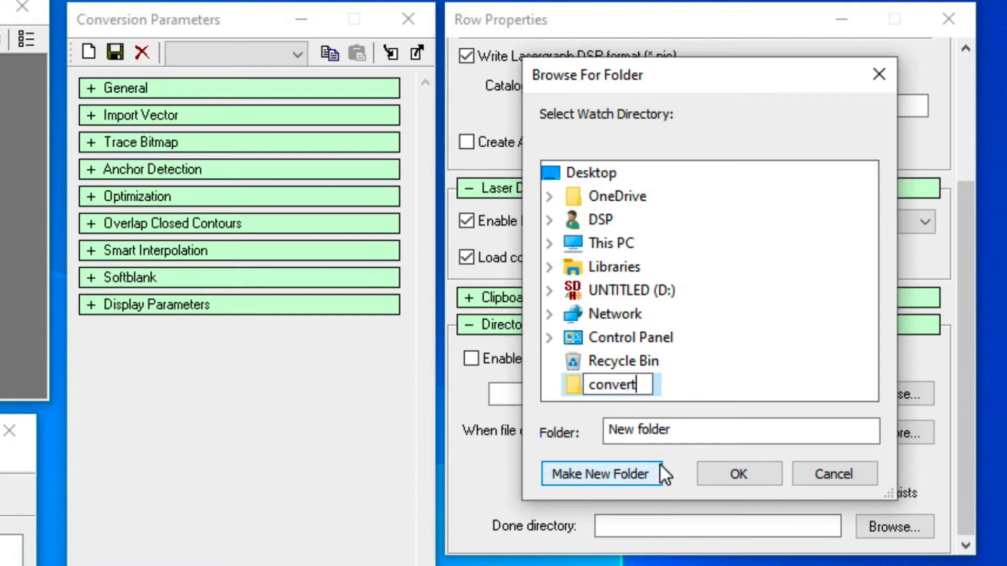
{"action": "left_click", "coordinate": [739, 475]}
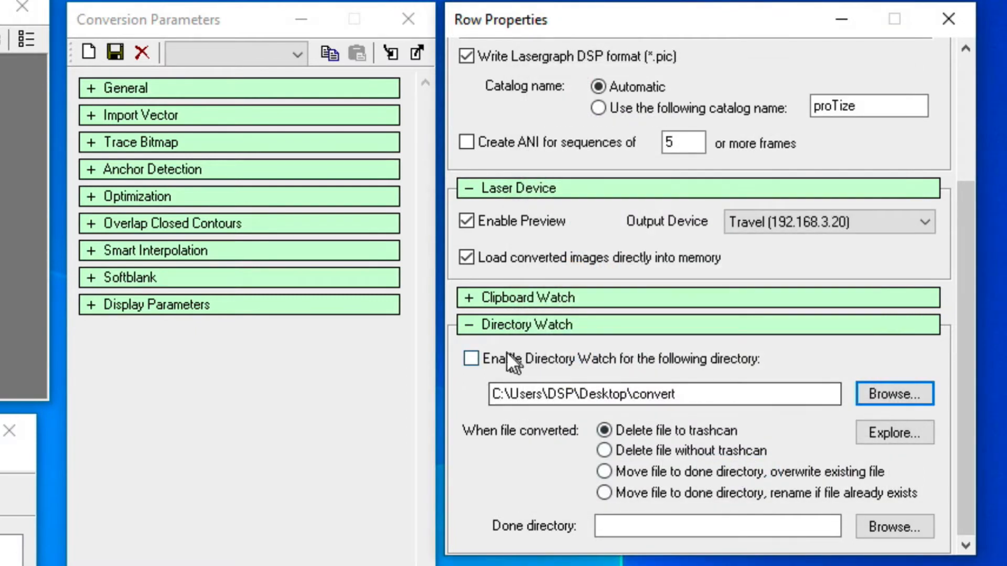
{"action": "left_click", "coordinate": [470, 358]}
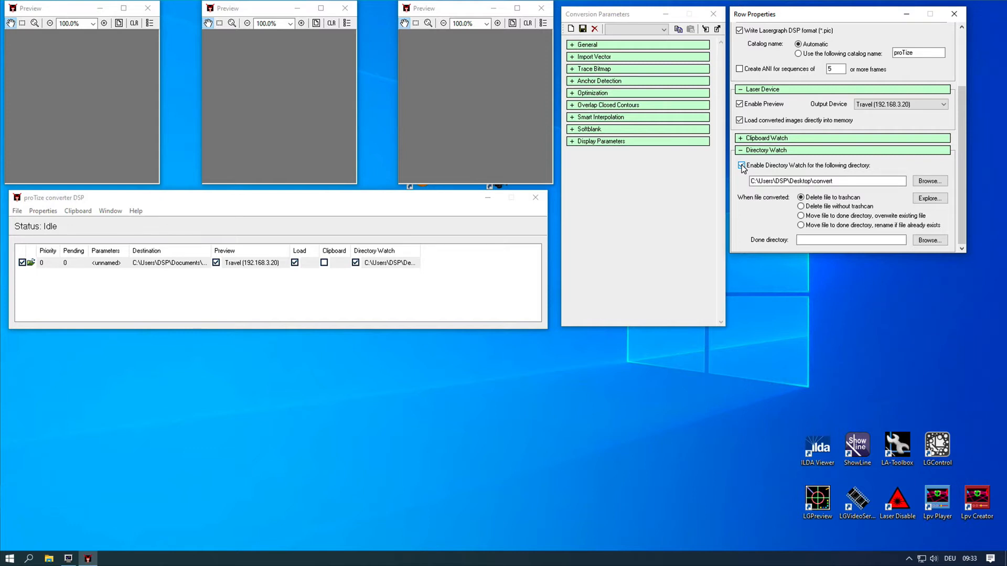
Switch to LGRemote and open the picture editor (Piced) with the lastedit option
{"action": "key", "text": "alt+Tab"}
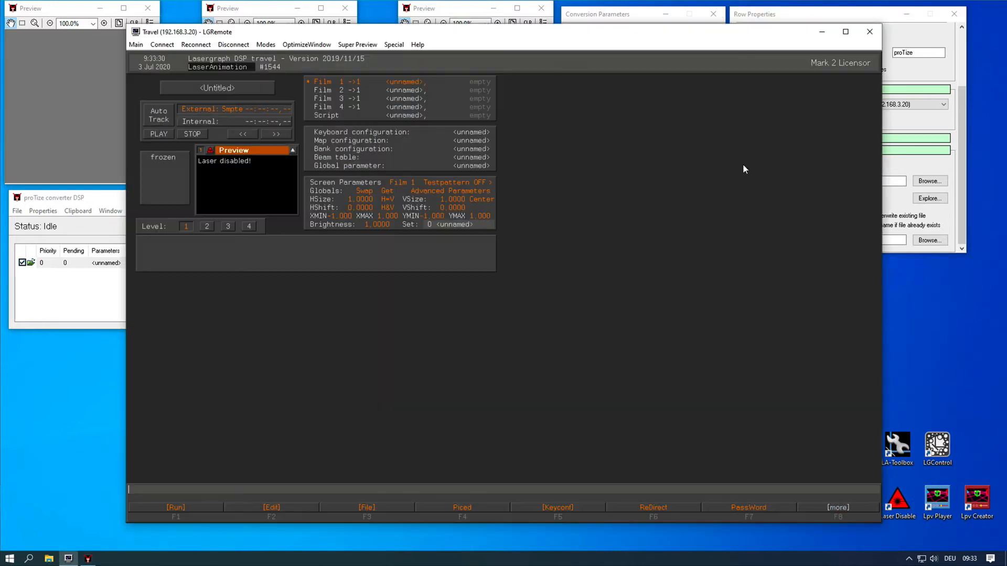
{"action": "left_click", "coordinate": [462, 507]}
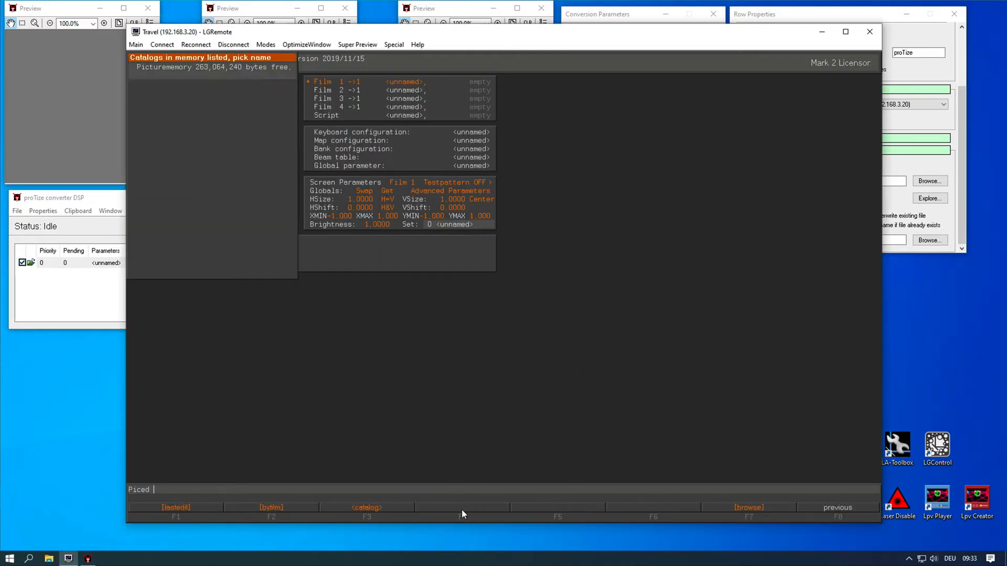
{"action": "left_click", "coordinate": [174, 507]}
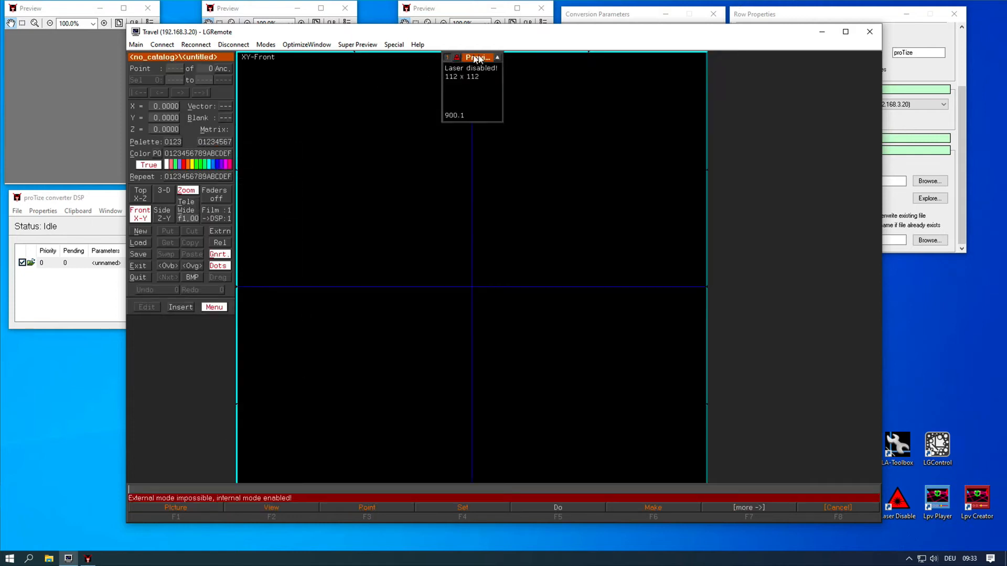
Move the editor's Preview beside the drawing area, enlarge it to about 325 x 298, and minimise LGRemote
{"action": "left_click_drag", "start_coordinate": [742, 58], "coordinate": [751, 57]}
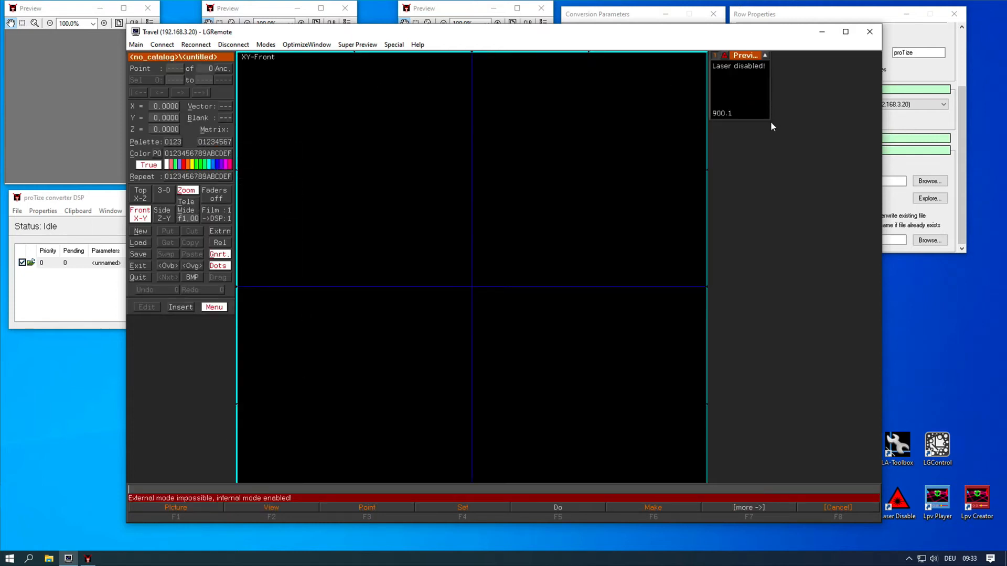
{"action": "left_click_drag", "start_coordinate": [770, 121], "coordinate": [875, 214]}
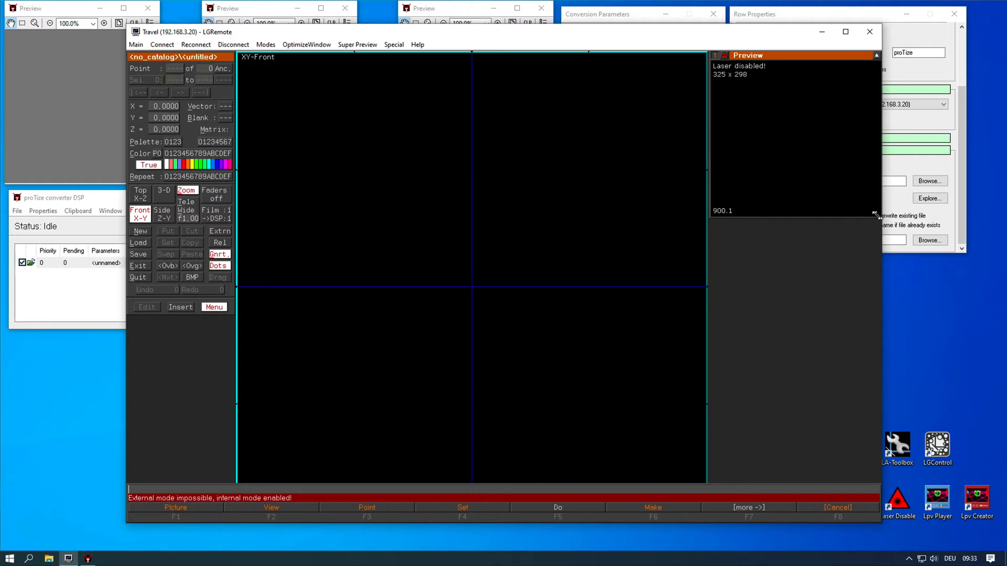
{"action": "left_click_drag", "start_coordinate": [715, 34], "coordinate": [644, 38]}
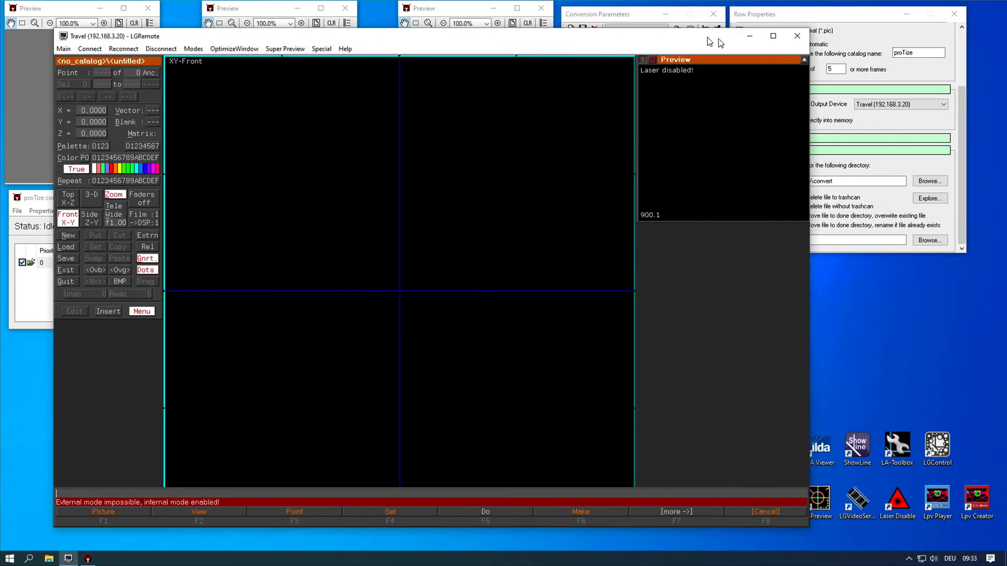
{"action": "left_click", "coordinate": [755, 37]}
Start LGPreview, move it over the Row Properties window, and set it to stay always on top
{"action": "double_click", "coordinate": [818, 498]}
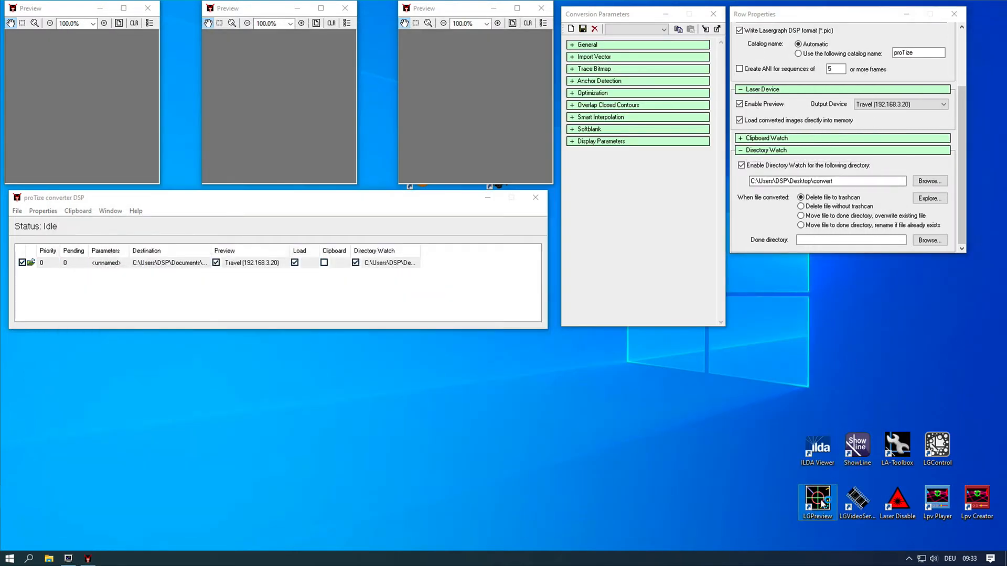
{"action": "left_click_drag", "start_coordinate": [771, 281], "coordinate": [801, 12]}
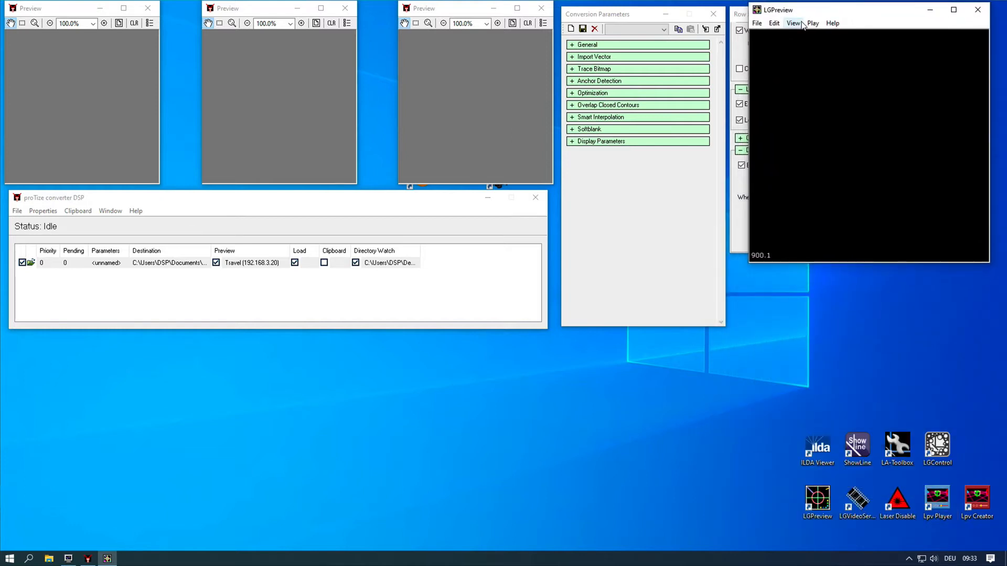
{"action": "left_click", "coordinate": [802, 25]}
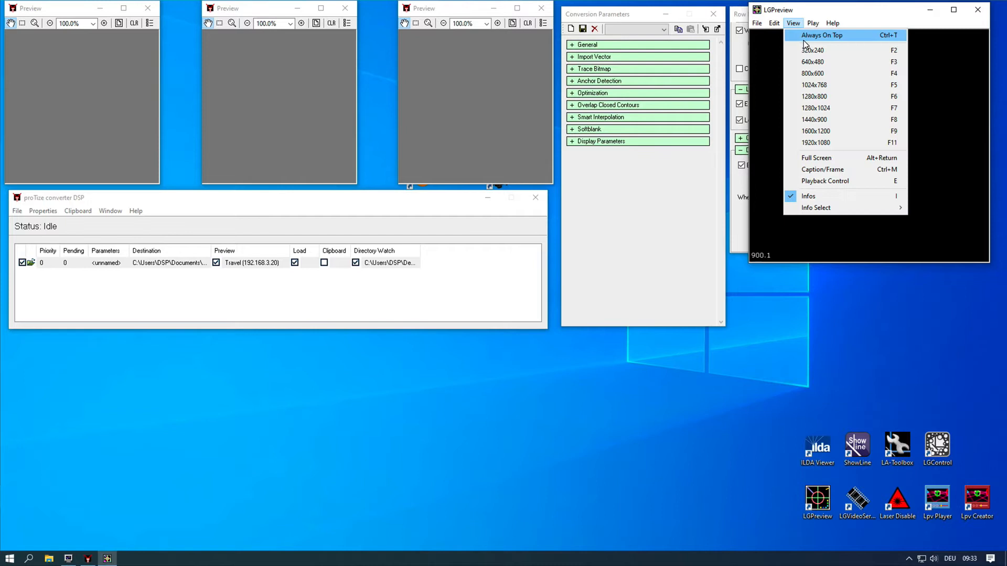
{"action": "left_click", "coordinate": [803, 38]}
Check which Lasergraph DSPs are selected in LGPreview and close the selection without changes
{"action": "left_click", "coordinate": [757, 26]}
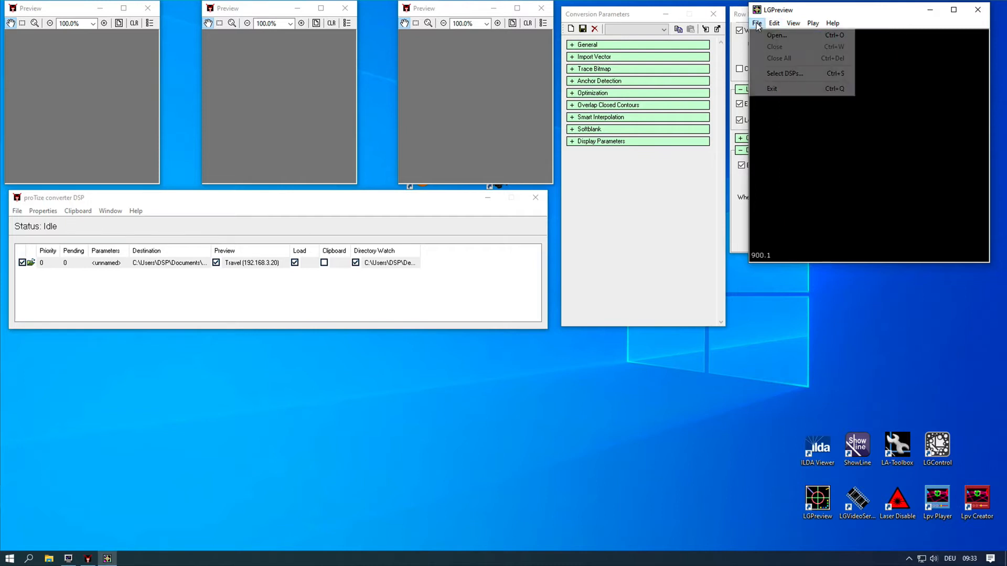
{"action": "left_click", "coordinate": [769, 75]}
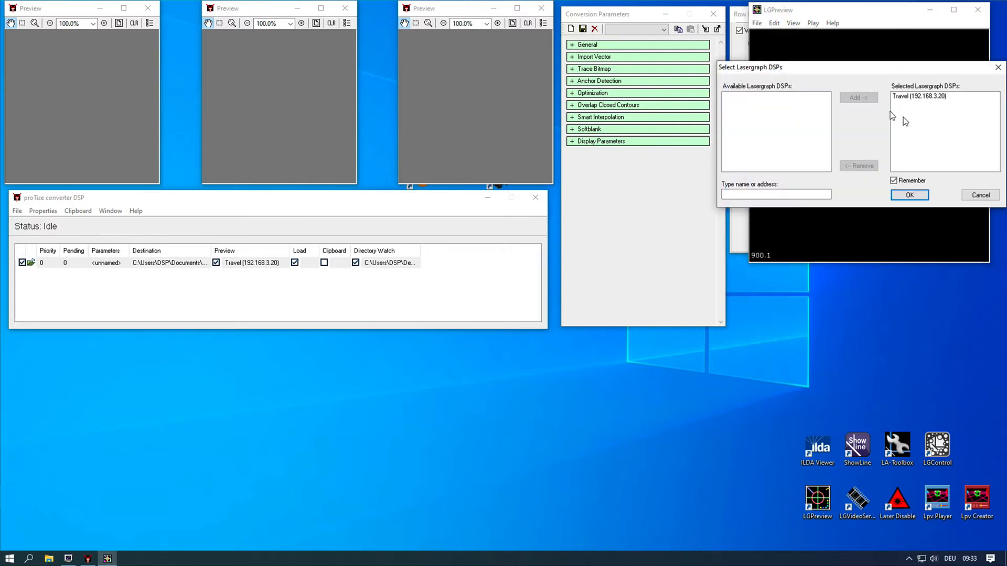
{"action": "left_click", "coordinate": [981, 195]}
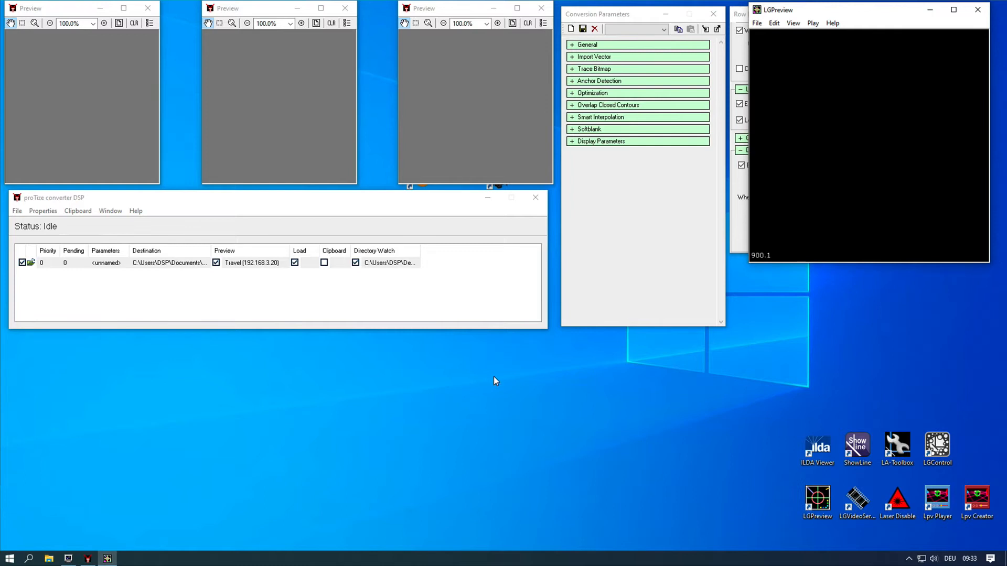
Show the desktop, open Inkscape, and bring the LGPreview window back into view
{"action": "key", "text": "super"}
{"action": "key", "text": "super"}
{"action": "key", "text": "super+d"}
{"action": "left_click", "coordinate": [500, 173]}
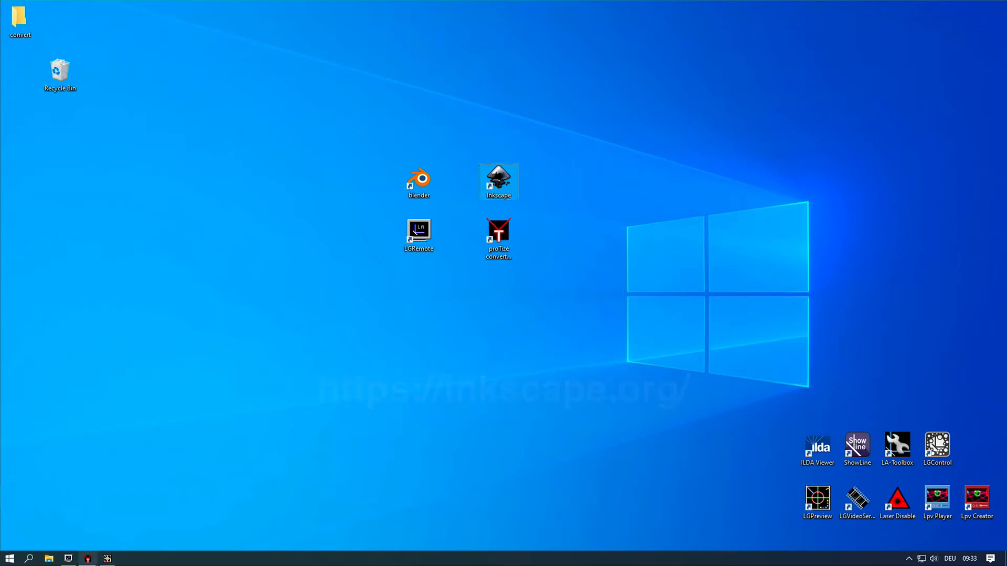
{"action": "left_click", "coordinate": [111, 559]}
{"action": "left_click", "coordinate": [111, 560]}
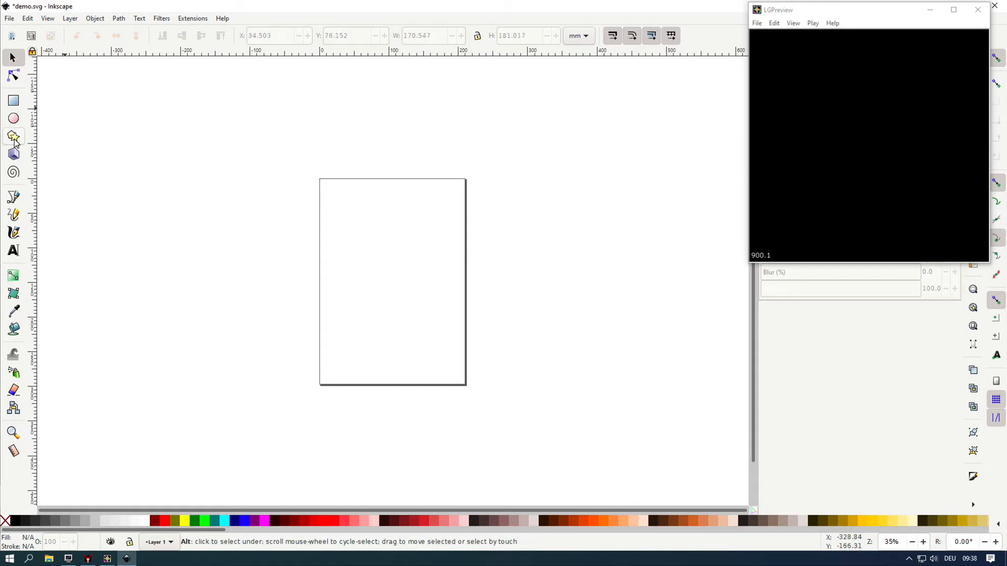
Draw a five-pointed star on the upper half of the page and save it as demo in Inkscape SVG format in the convert folder
{"action": "left_click", "coordinate": [14, 137]}
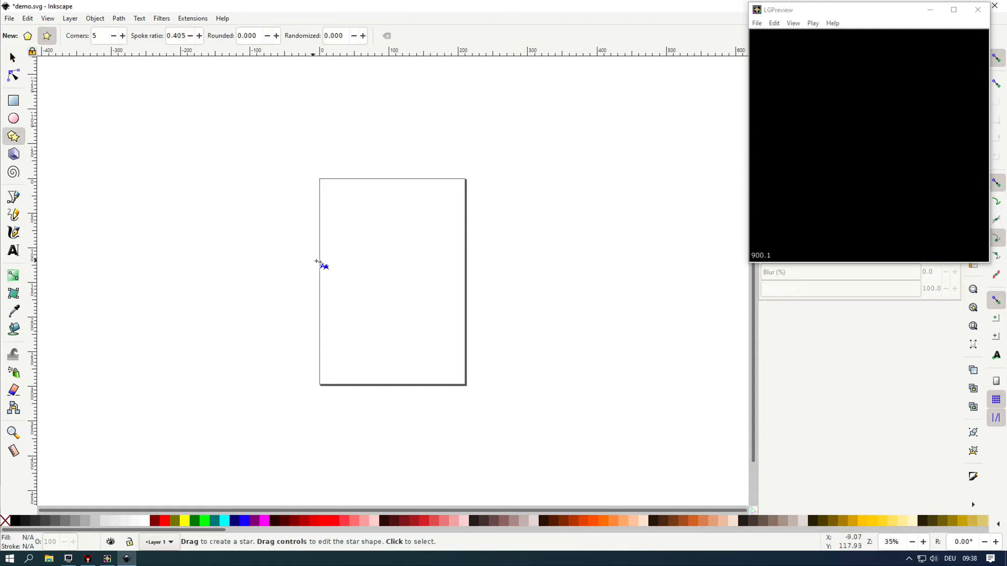
{"action": "left_click_drag", "start_coordinate": [382, 247], "coordinate": [415, 290]}
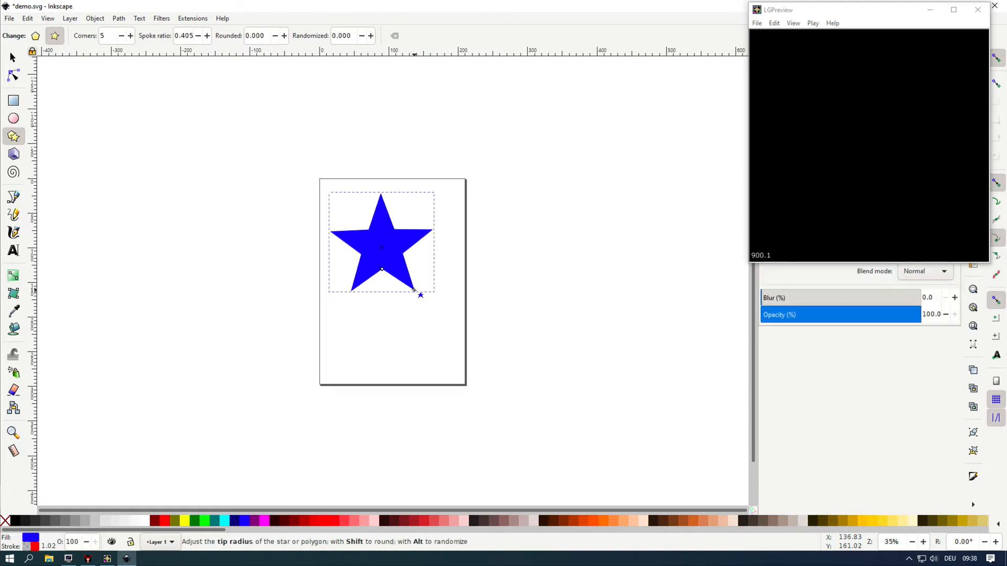
{"action": "left_click", "coordinate": [9, 18]}
{"action": "left_click", "coordinate": [36, 107]}
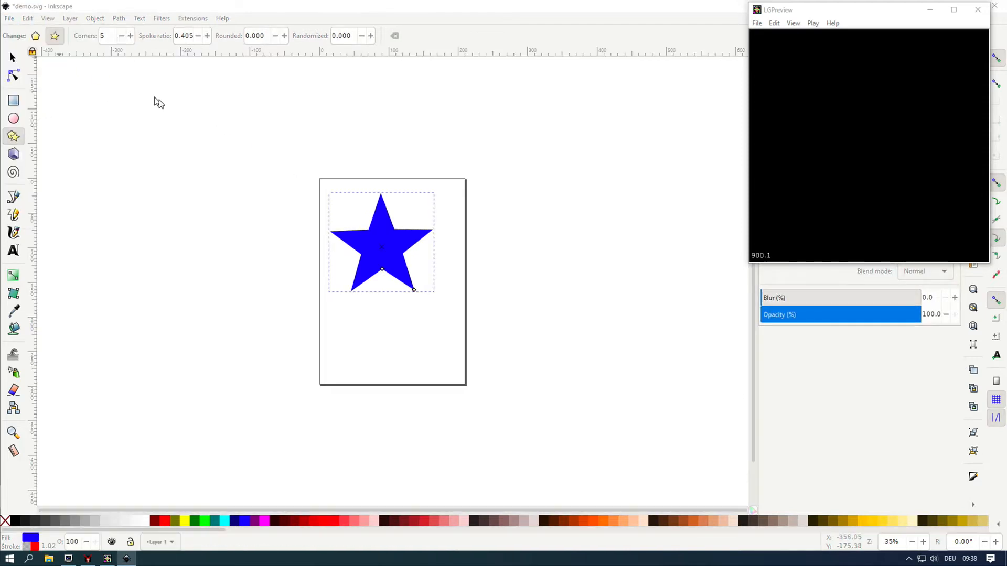
{"action": "left_click", "coordinate": [139, 208]}
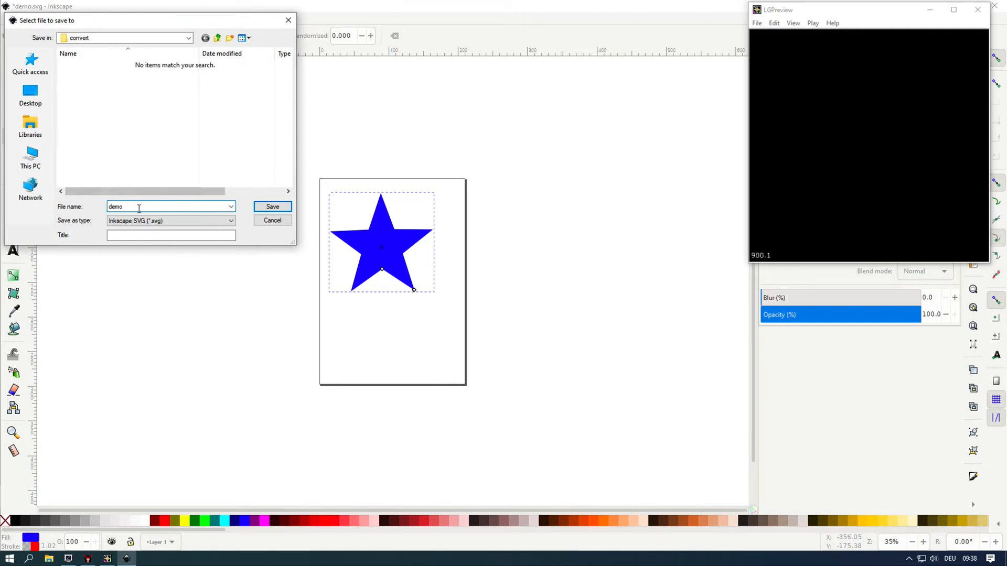
{"action": "left_click", "coordinate": [276, 207]}
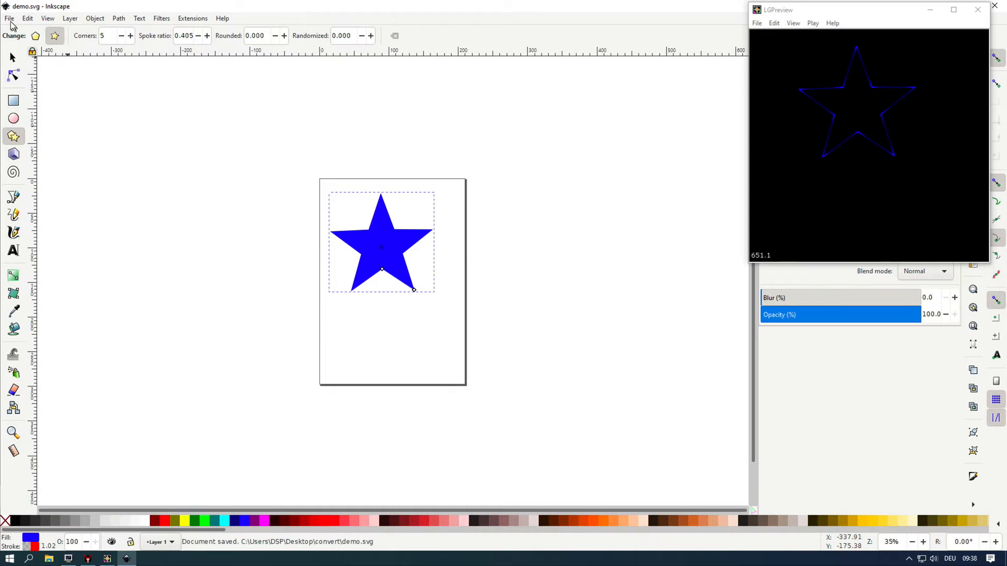
Draw a flat ellipse below the star with radii of about 59 mm by 19 mm and fill it yellow
{"action": "left_click", "coordinate": [14, 119]}
{"action": "left_click_drag", "start_coordinate": [356, 319], "coordinate": [439, 347]}
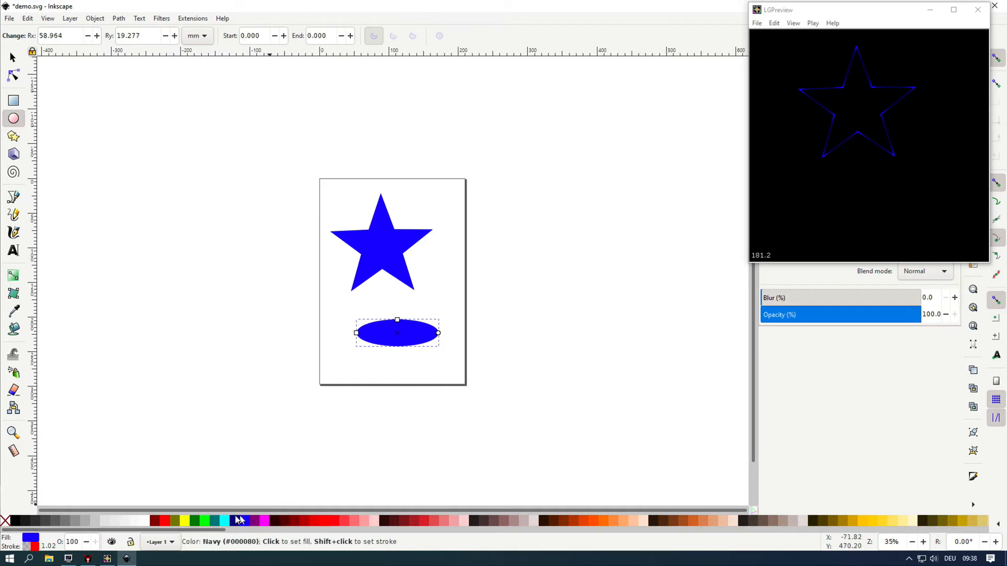
{"action": "left_click", "coordinate": [186, 523]}
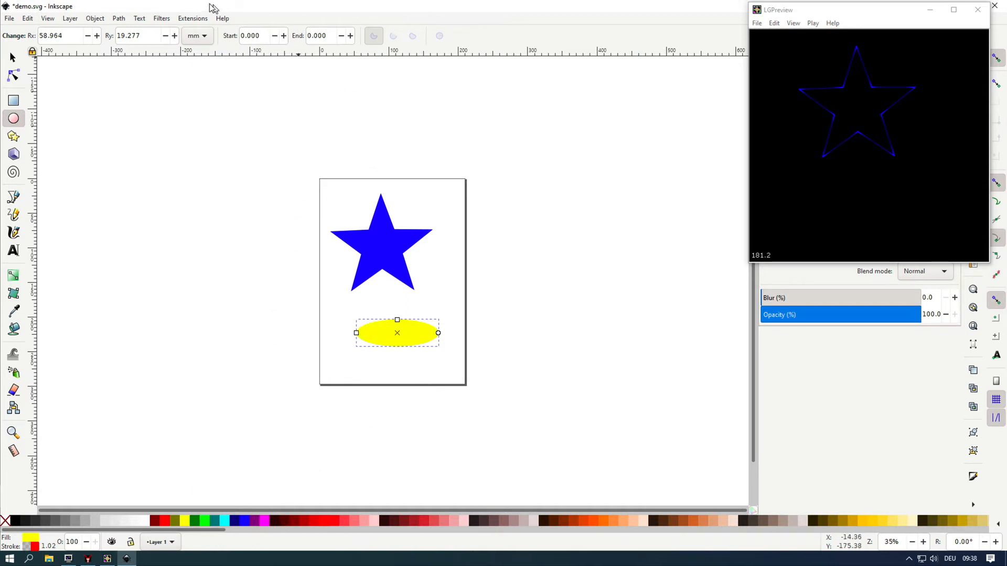
Save the demo drawing with the star and the yellow ellipse
{"action": "left_click", "coordinate": [9, 19]}
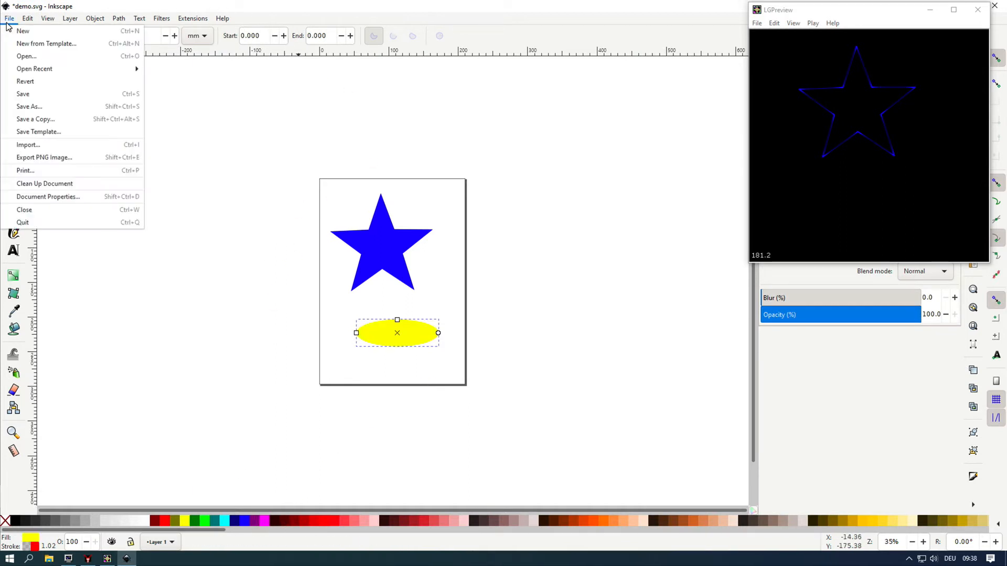
{"action": "left_click", "coordinate": [32, 92]}
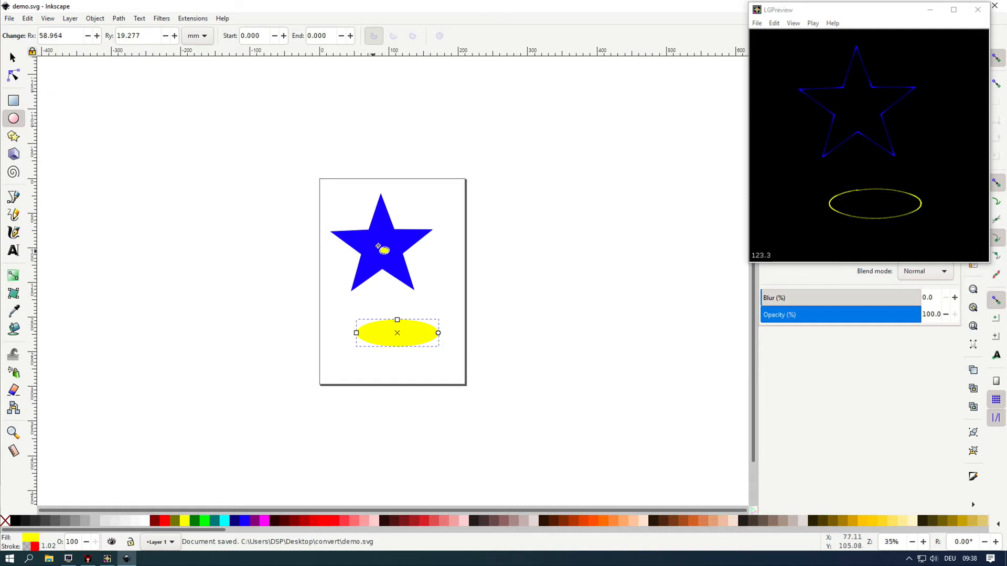
Draw a rectangle of about 82 by 87 mm over the star, fill it green, and save the drawing
{"action": "left_click", "coordinate": [13, 100]}
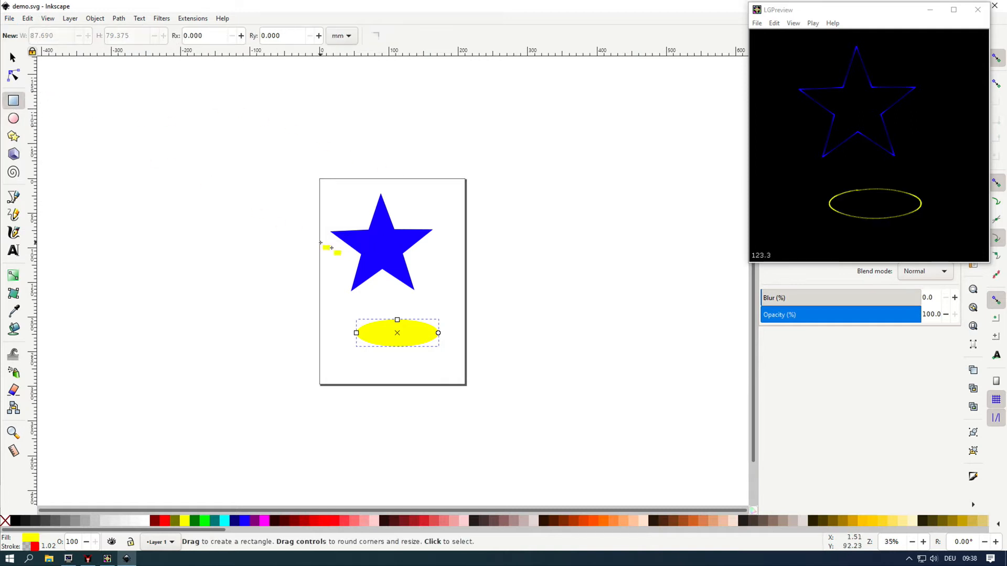
{"action": "left_click_drag", "start_coordinate": [353, 212], "coordinate": [410, 272]}
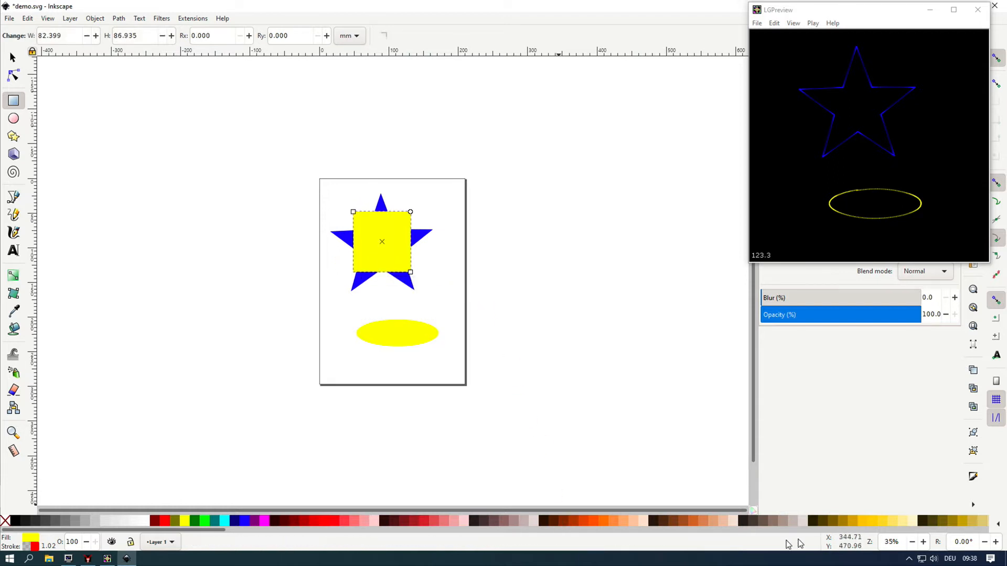
{"action": "left_click", "coordinate": [207, 521]}
{"action": "left_click", "coordinate": [9, 18]}
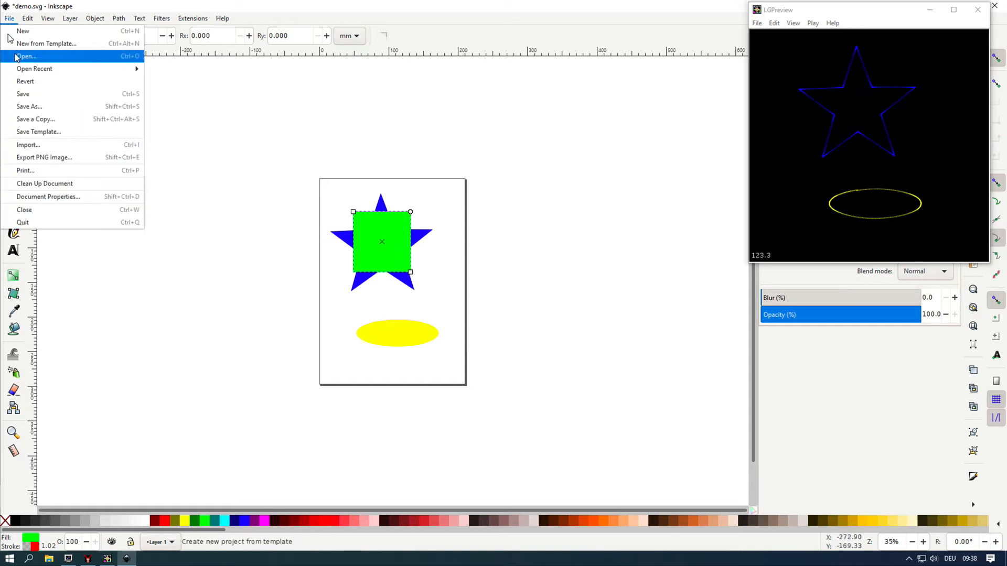
{"action": "left_click", "coordinate": [33, 94]}
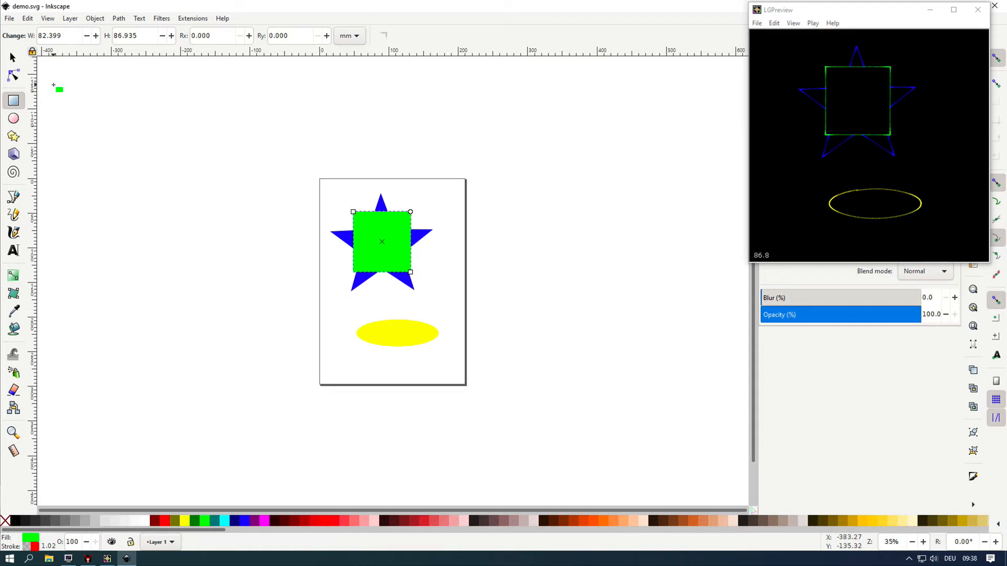
Draw a looping calligraphic stroke around the star and across the ellipse, color it red, and save the drawing
{"action": "left_click", "coordinate": [14, 232]}
{"action": "mouse_move", "coordinate": [339, 320]}
{"action": "left_mouse_down"}
{"action": "mouse_move", "coordinate": [373, 299]}
{"action": "mouse_move", "coordinate": [401, 301]}
{"action": "mouse_move", "coordinate": [450, 281]}
{"action": "mouse_move", "coordinate": [450, 225]}
{"action": "mouse_move", "coordinate": [417, 185]}
{"action": "mouse_move", "coordinate": [358, 192]}
{"action": "mouse_move", "coordinate": [339, 230]}
{"action": "mouse_move", "coordinate": [440, 331]}
{"action": "mouse_move", "coordinate": [397, 359]}
{"action": "mouse_move", "coordinate": [363, 356]}
{"action": "mouse_move", "coordinate": [399, 331]}
{"action": "left_mouse_up"}
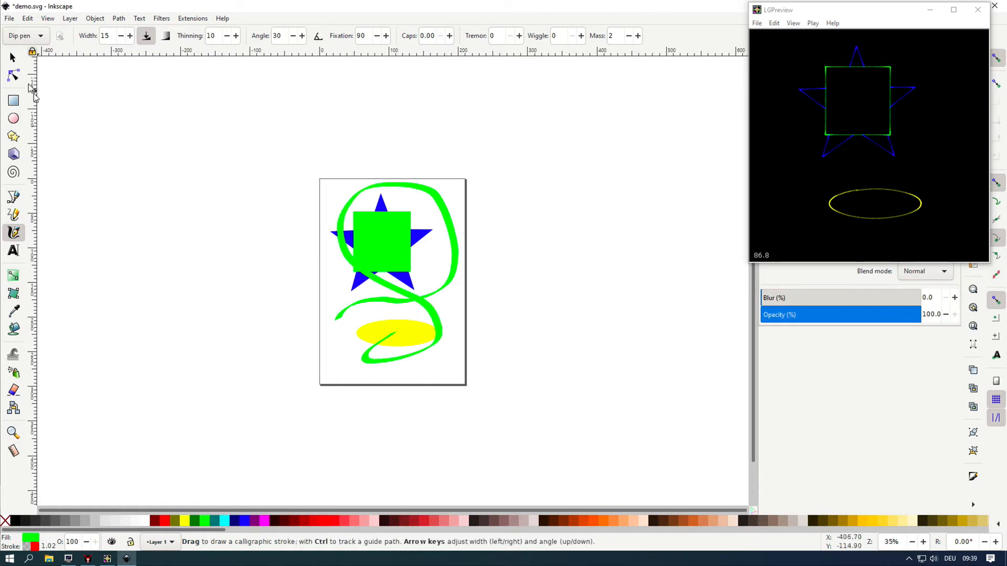
{"action": "left_click", "coordinate": [12, 57]}
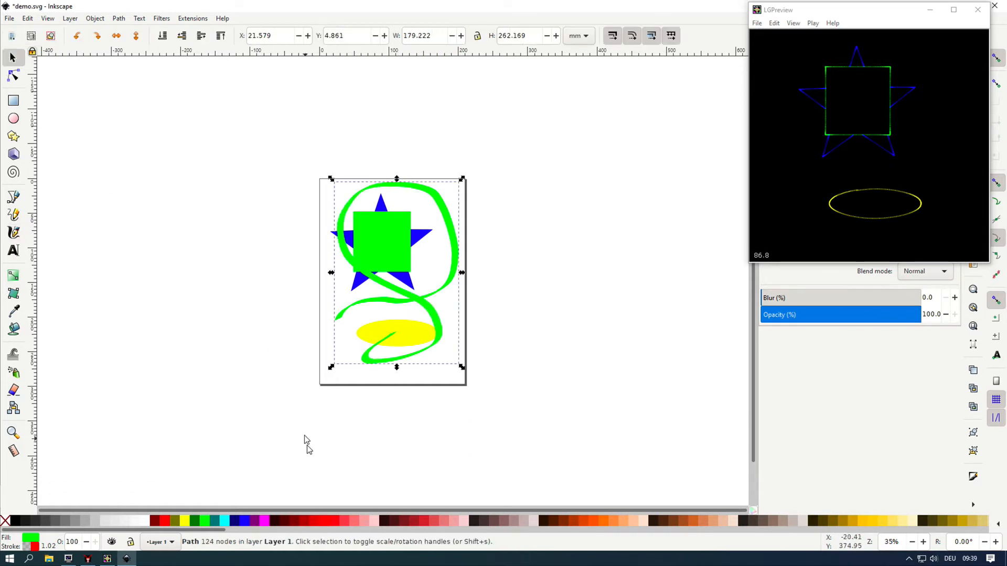
{"action": "left_click", "coordinate": [316, 522]}
{"action": "left_click", "coordinate": [9, 18]}
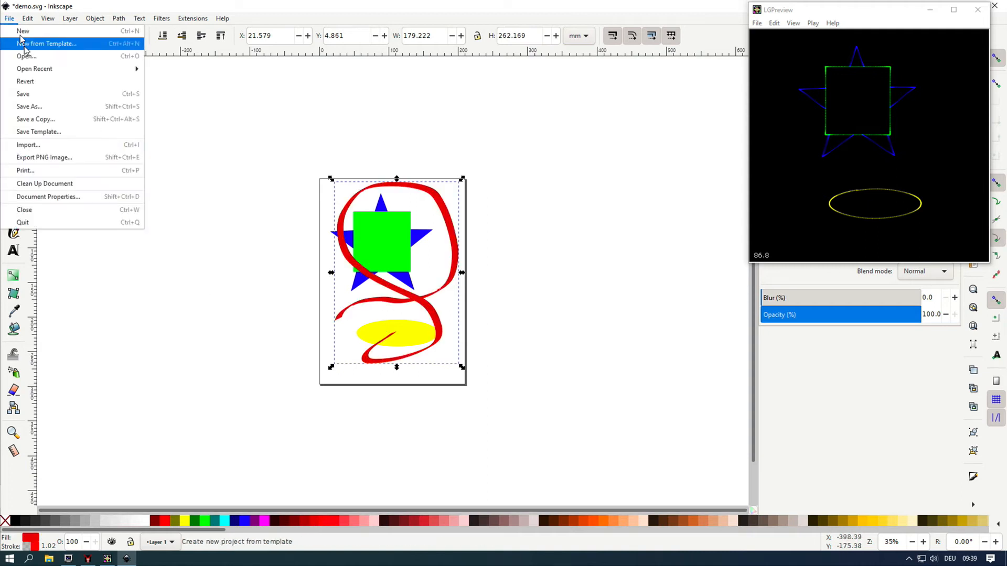
{"action": "left_click", "coordinate": [35, 96]}
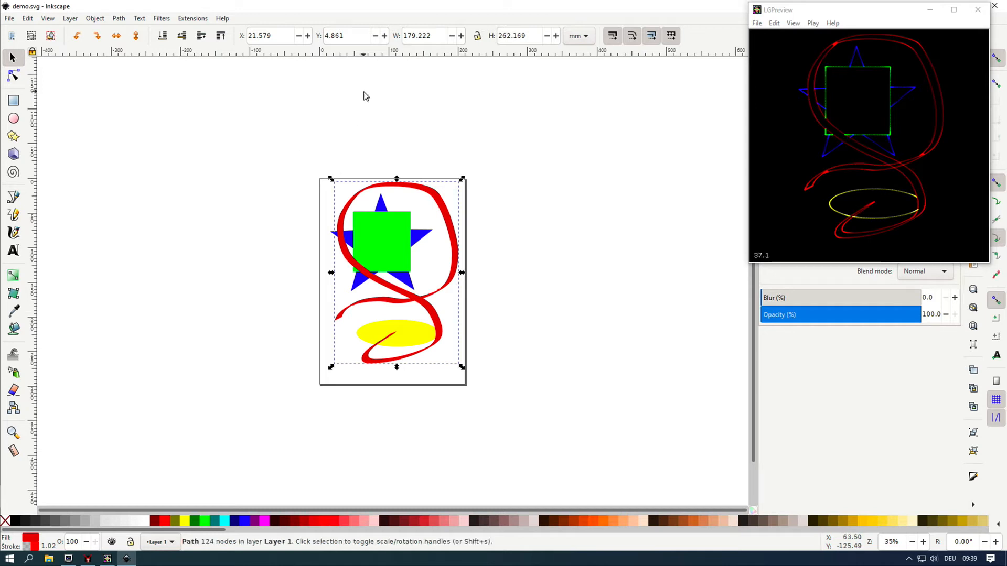
Switch to LGRemote, enable the laser output in its preview, and return to the Inkscape drawing
{"action": "key", "text": "alt+Tab"}
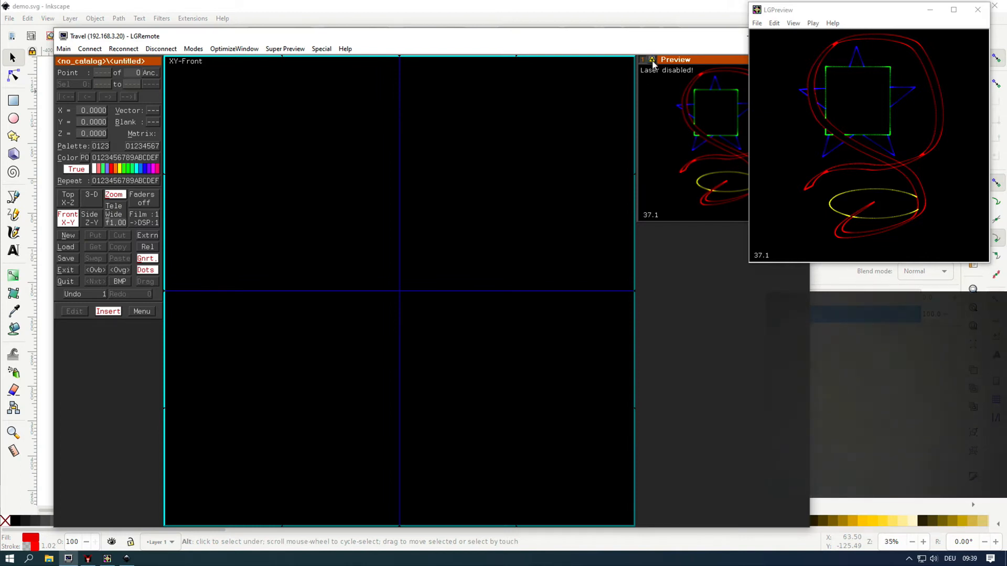
{"action": "key", "text": "alt+Tab"}
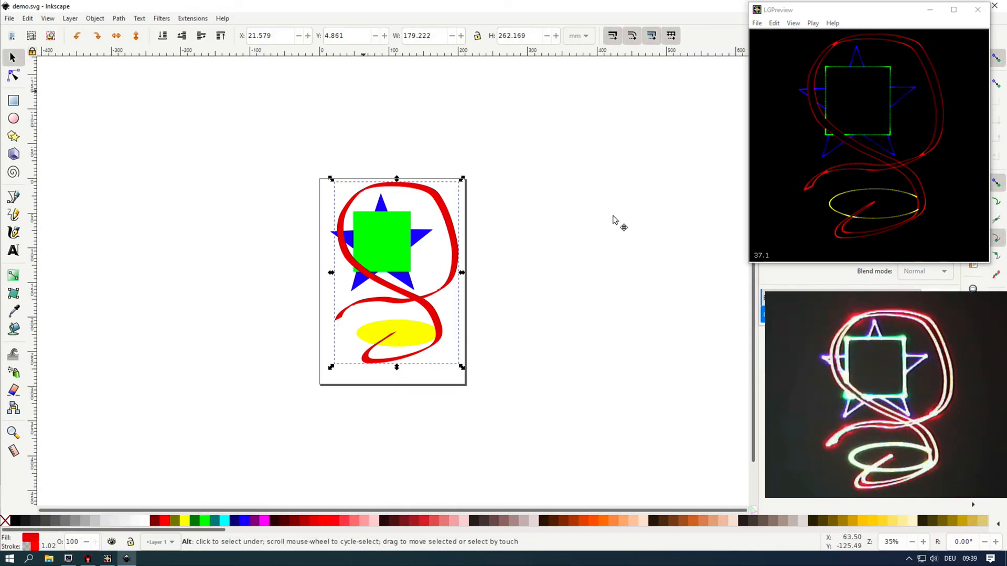
Move the green rectangle down to about X 62 mm, Y 129 mm, overlapping the ellipse, and save the drawing
{"action": "left_click", "coordinate": [389, 252]}
{"action": "left_click_drag", "start_coordinate": [388, 252], "coordinate": [400, 308]}
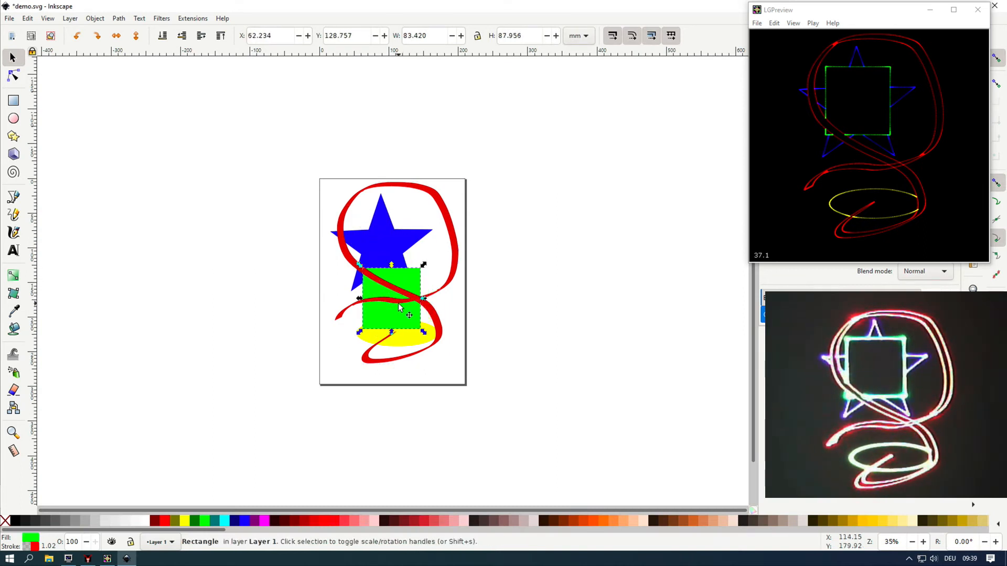
{"action": "left_click", "coordinate": [14, 20]}
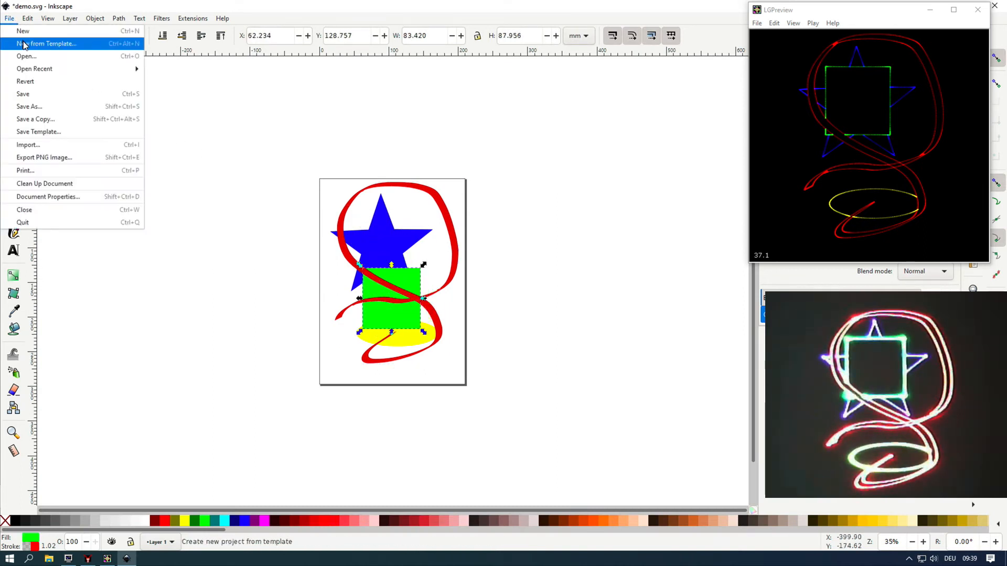
{"action": "left_click", "coordinate": [38, 95]}
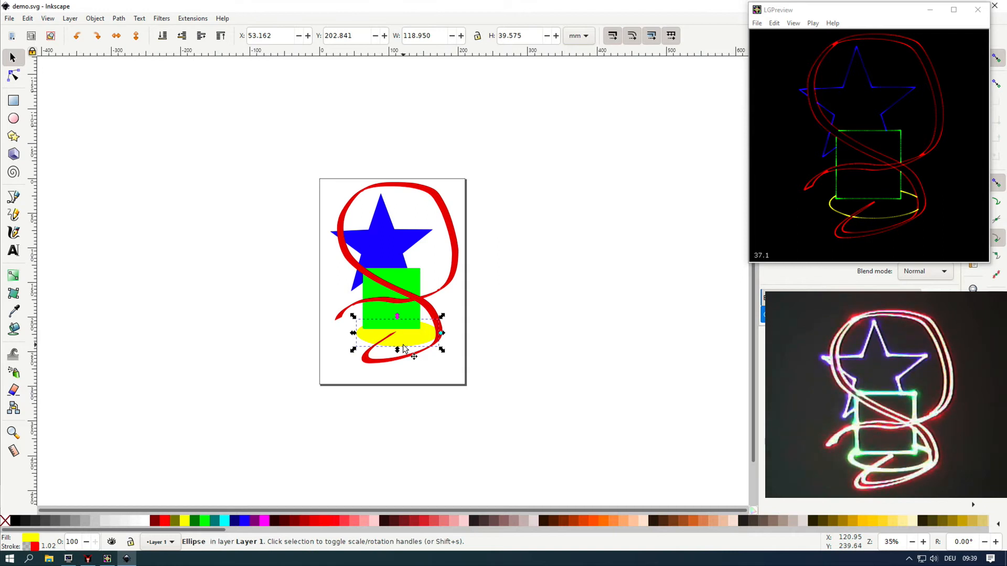
Delete the yellow ellipse and the blue star, and save the drawing
{"action": "key", "text": "Delete"}
{"action": "left_click", "coordinate": [380, 234]}
{"action": "key", "text": "Delete"}
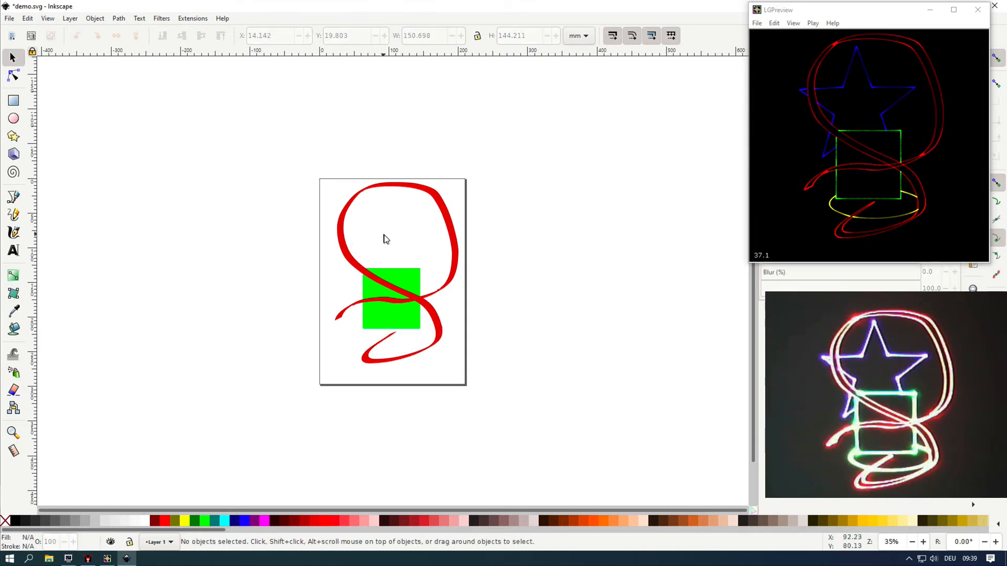
{"action": "left_click", "coordinate": [9, 18]}
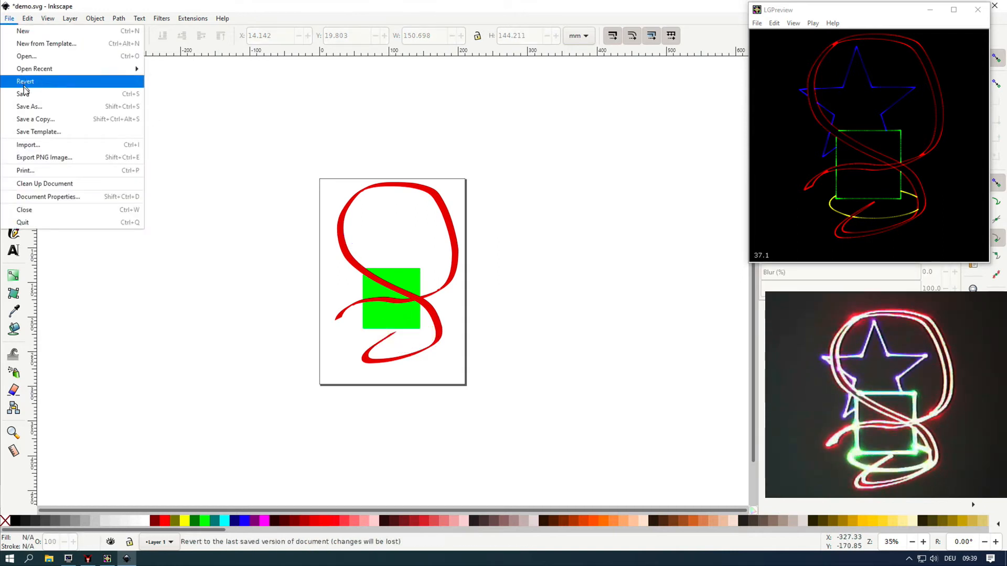
{"action": "left_click", "coordinate": [23, 94]}
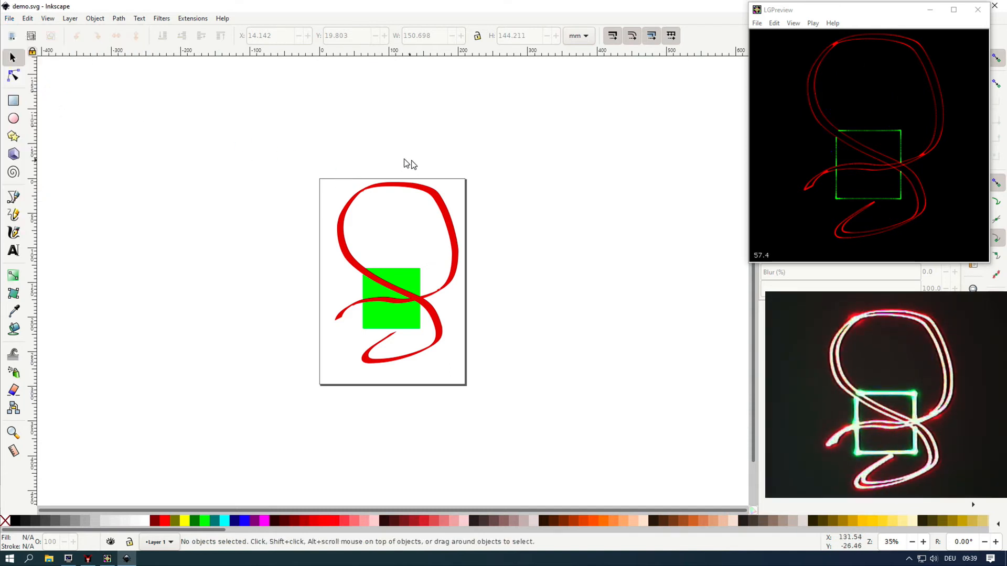
Switch to proTize converter DSP, collapse the Import Vector parameters, and move the LGPreview window below Row Properties
{"action": "key", "text": "alt+Tab"}
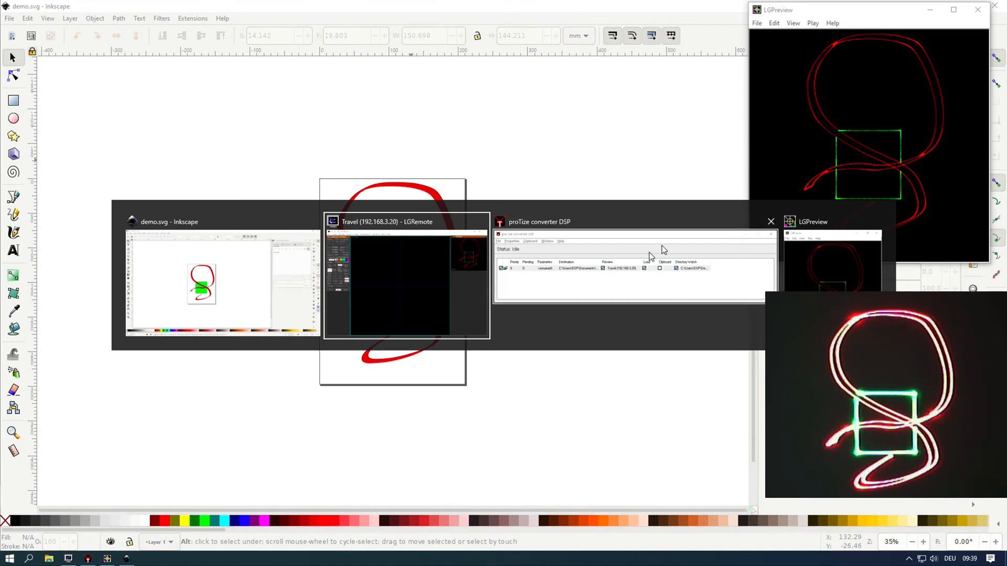
{"action": "left_click", "coordinate": [639, 269], "text": "alt"}
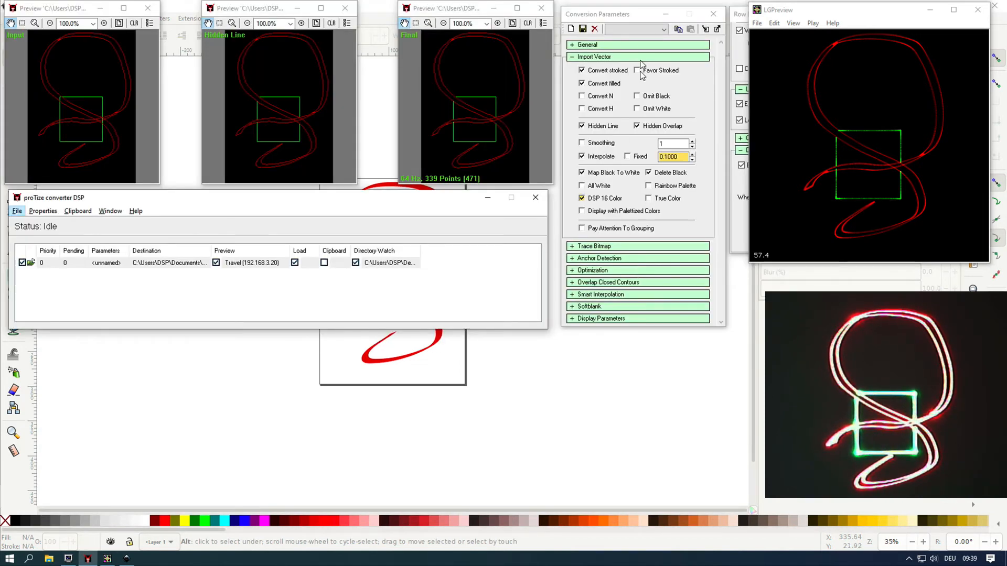
{"action": "left_click_drag", "start_coordinate": [604, 14], "coordinate": [601, 13]}
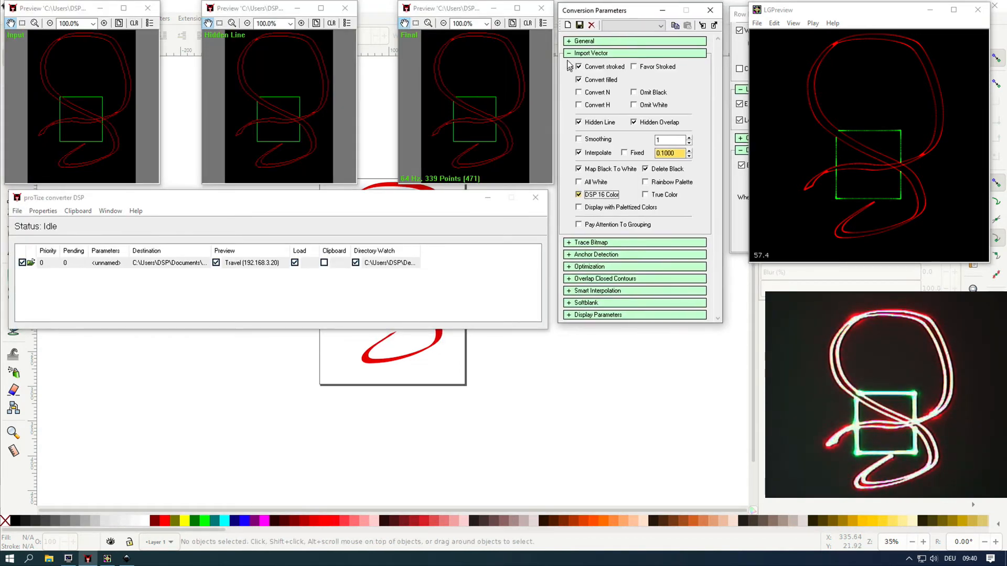
{"action": "left_click", "coordinate": [570, 54]}
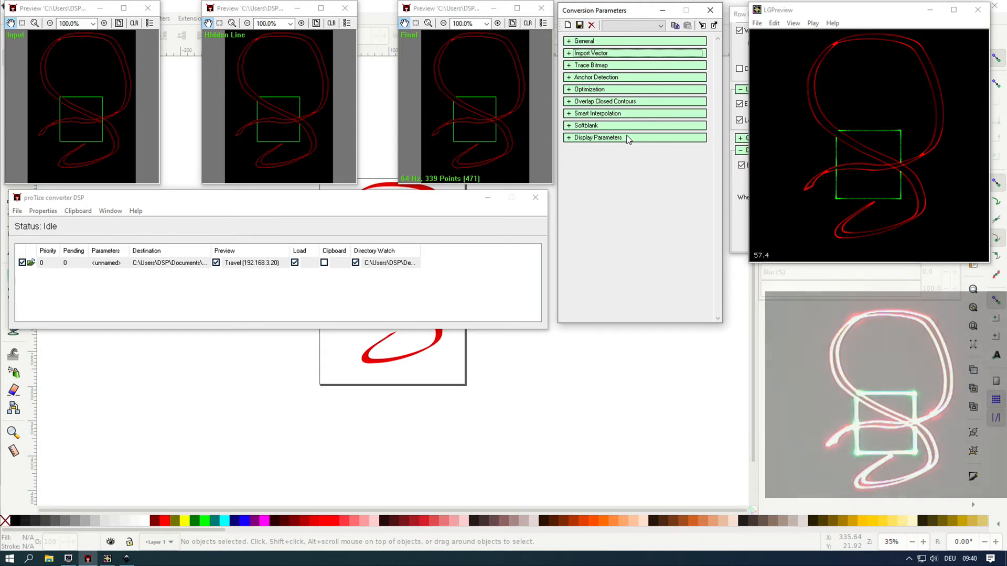
{"action": "left_click_drag", "start_coordinate": [810, 15], "coordinate": [791, 267]}
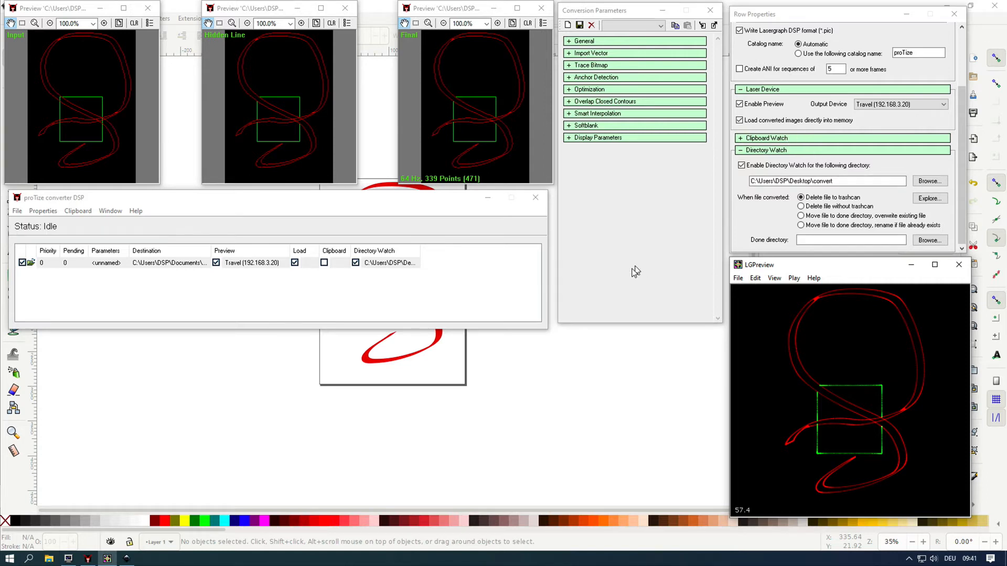
Close Inkscape and clear the picture in LGRemote with New
{"action": "left_click", "coordinate": [586, 367]}
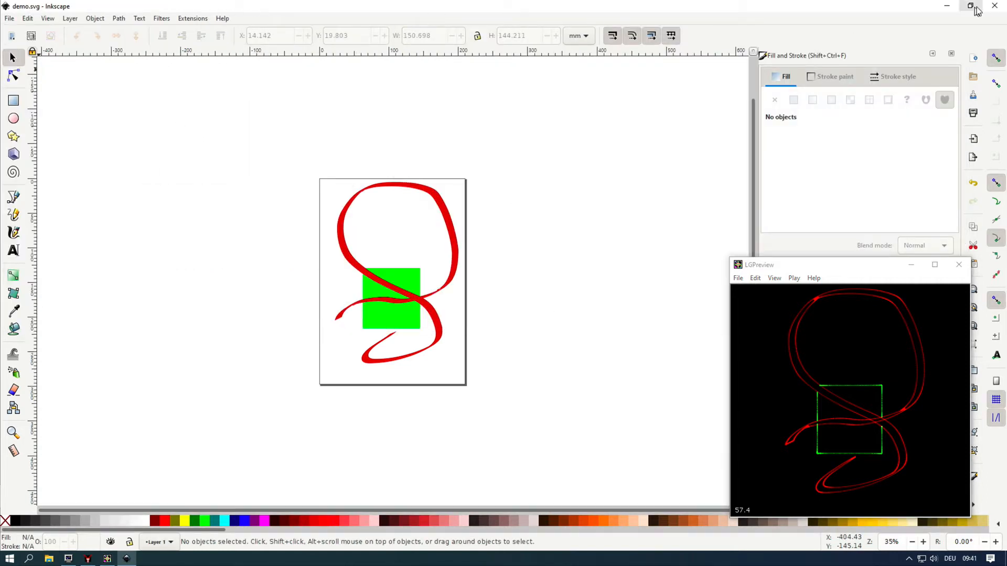
{"action": "left_click", "coordinate": [997, 6]}
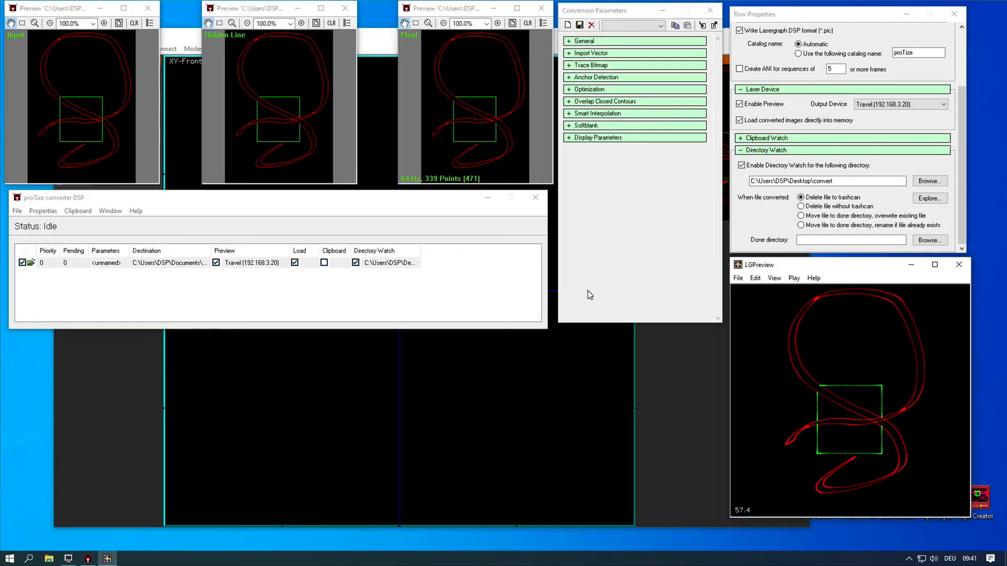
{"action": "left_click", "coordinate": [652, 367]}
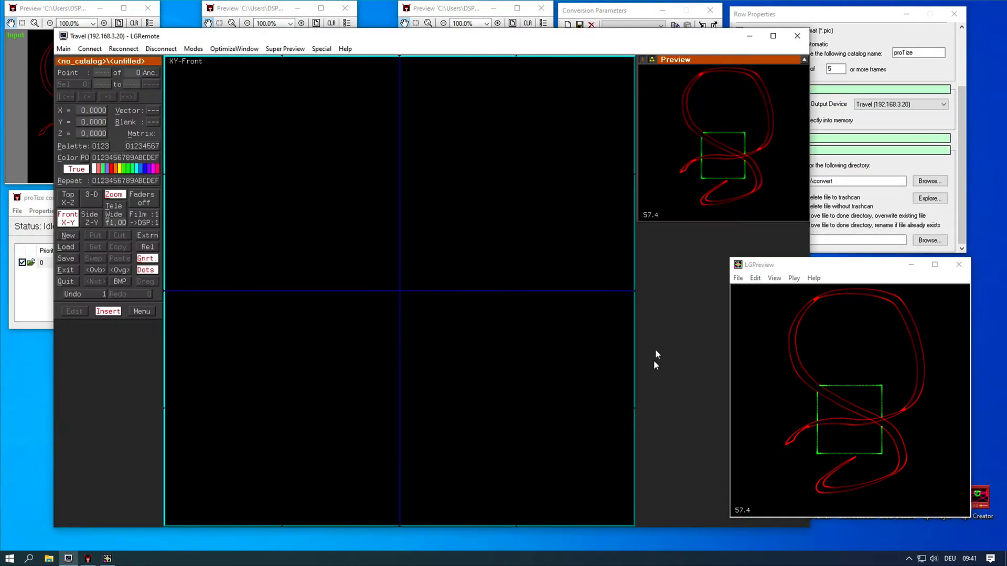
{"action": "left_click", "coordinate": [67, 236]}
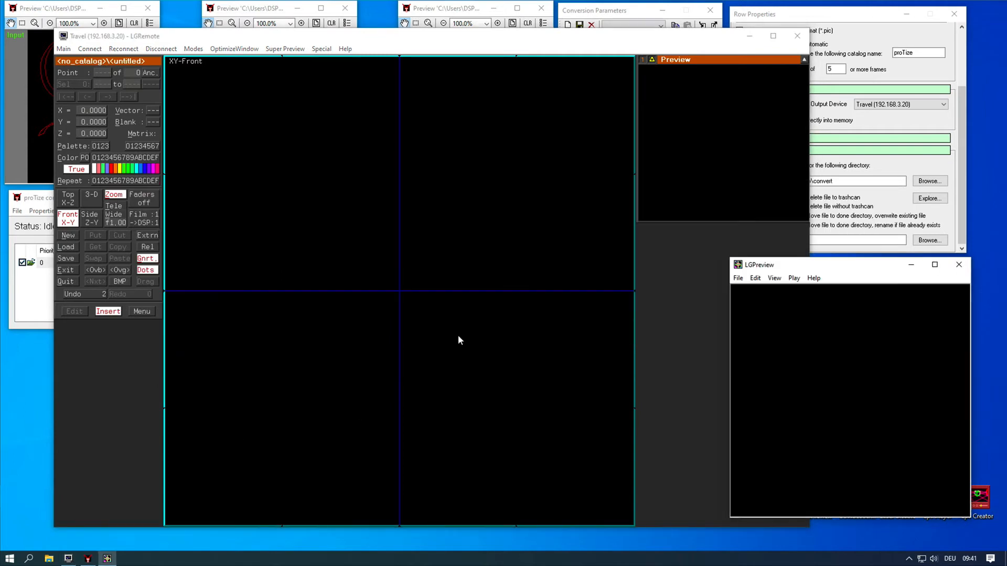
Move the LGPreview window up over Row Properties and minimize LGRemote
{"action": "left_click", "coordinate": [856, 296]}
{"action": "left_click_drag", "start_coordinate": [850, 266], "coordinate": [885, 11]}
{"action": "left_click", "coordinate": [751, 36]}
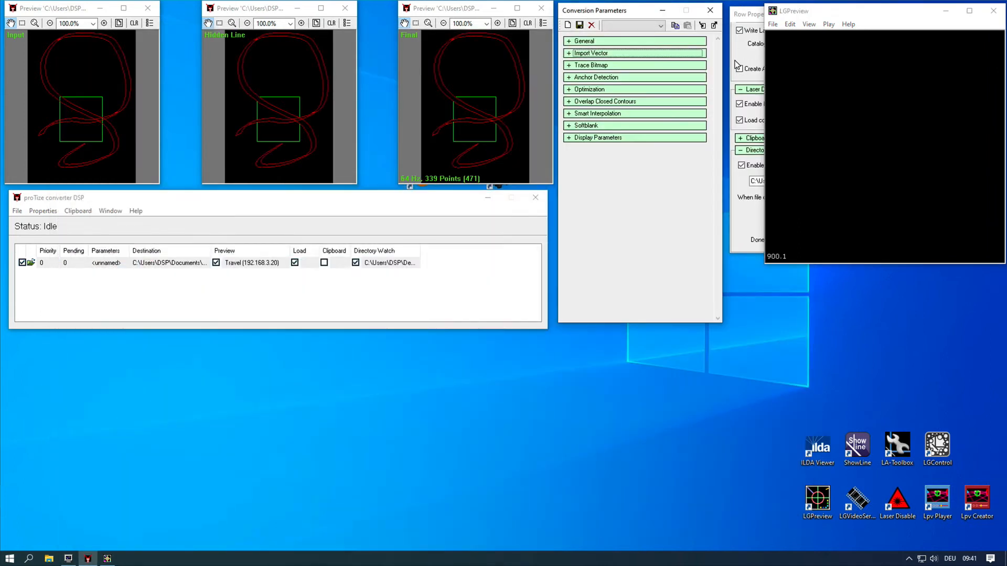
Show the desktop, open Blender, and start a new General file
{"action": "key", "text": "super+d"}
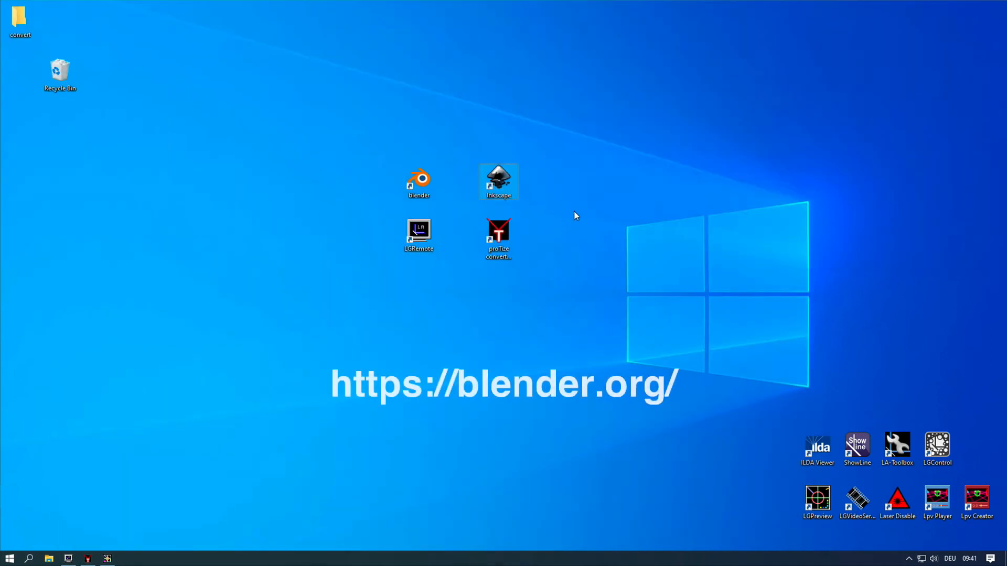
{"action": "left_click", "coordinate": [577, 187]}
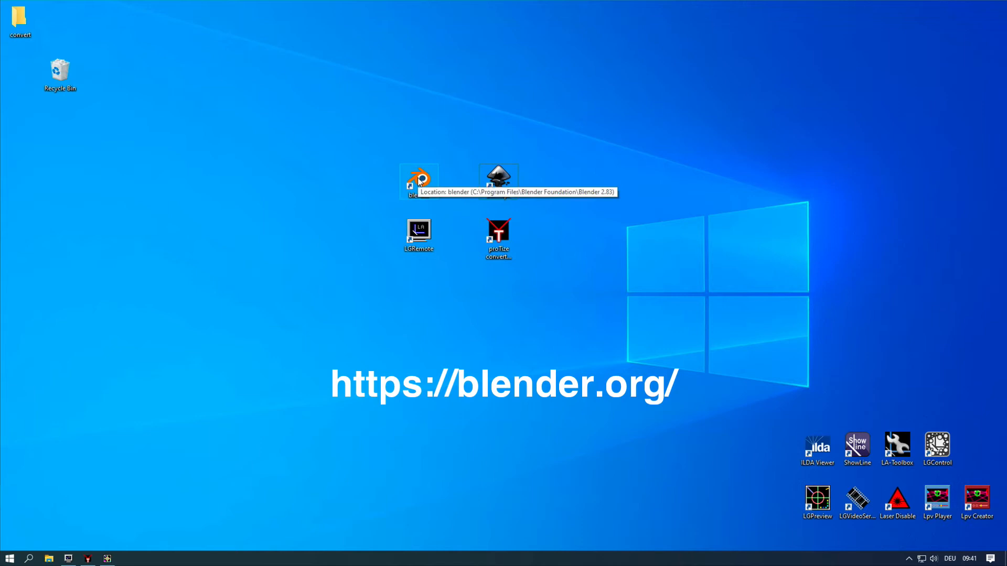
{"action": "left_click", "coordinate": [420, 181]}
{"action": "double_click", "coordinate": [419, 181]}
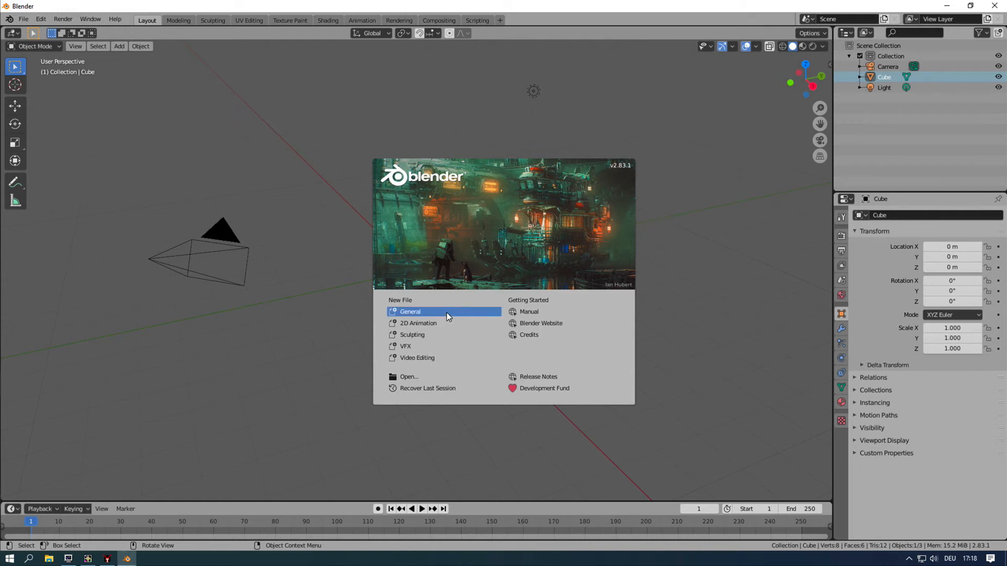
{"action": "left_click", "coordinate": [446, 312]}
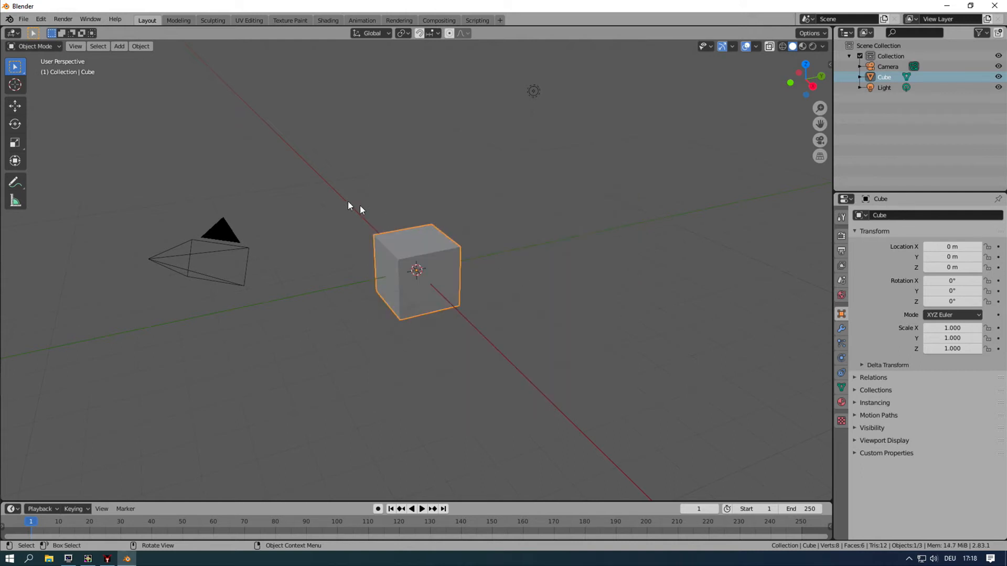
Check in the add-on preferences that Freestyle SVG Exporter is enabled, review its details, and close the preferences
{"action": "left_click", "coordinate": [64, 20]}
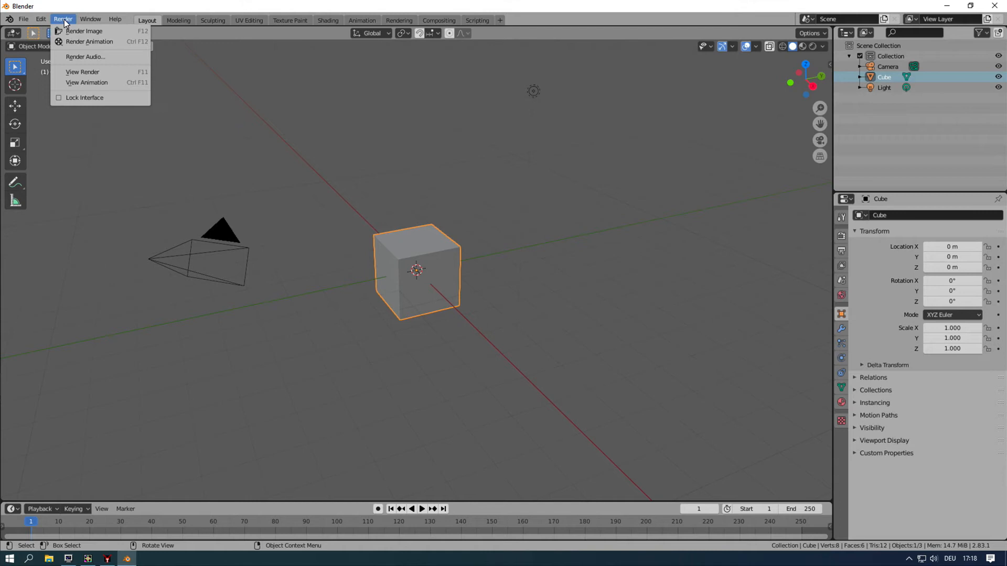
{"action": "mouse_move", "coordinate": [41, 19]}
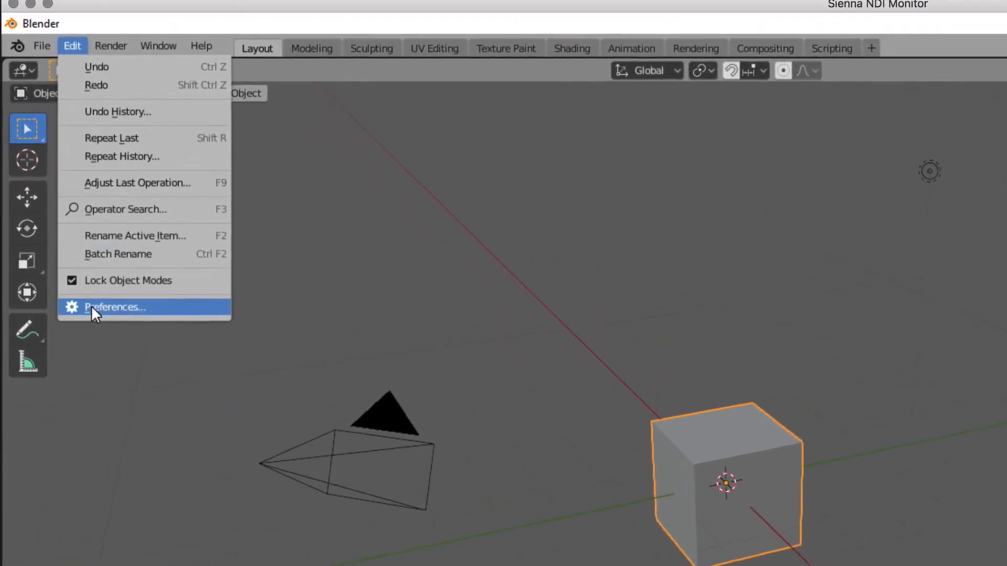
{"action": "left_click", "coordinate": [53, 192]}
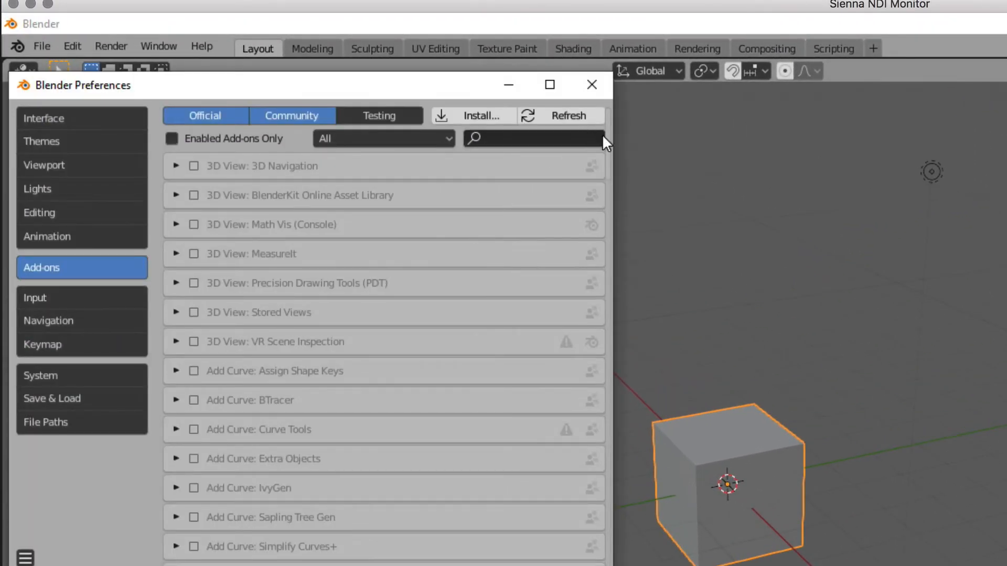
{"action": "left_click_drag", "start_coordinate": [611, 141], "coordinate": [609, 528]}
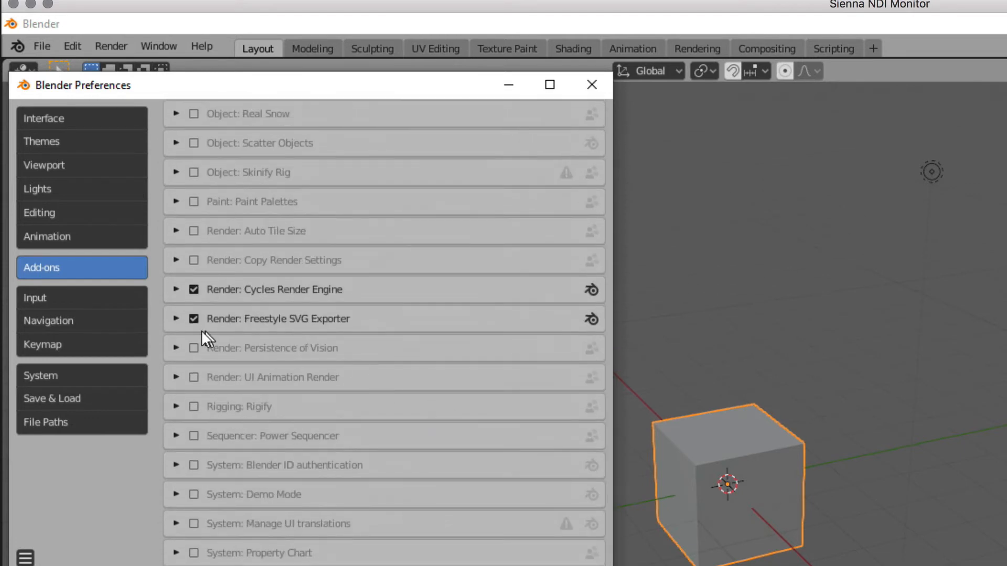
{"action": "left_click", "coordinate": [175, 317]}
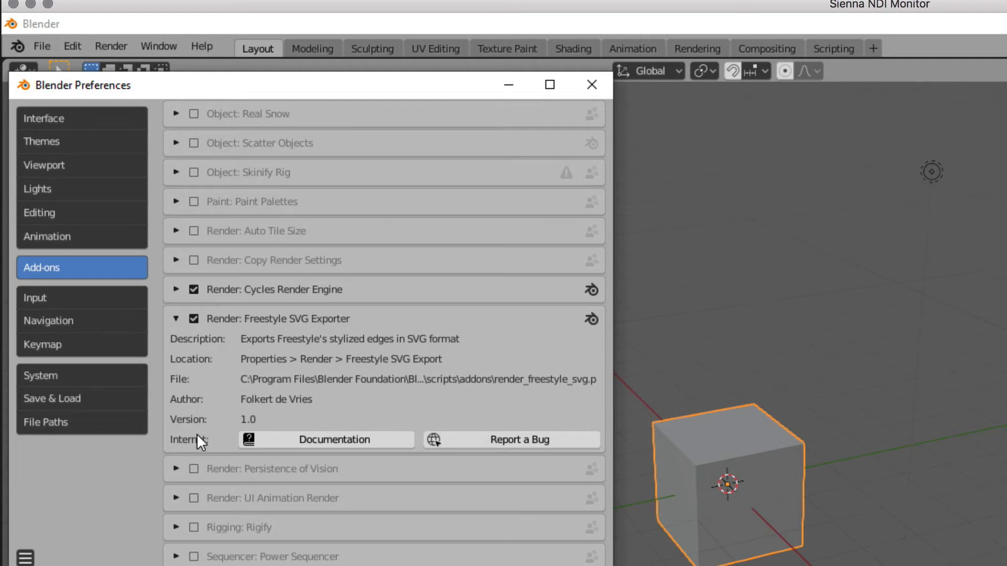
{"action": "left_click", "coordinate": [170, 319]}
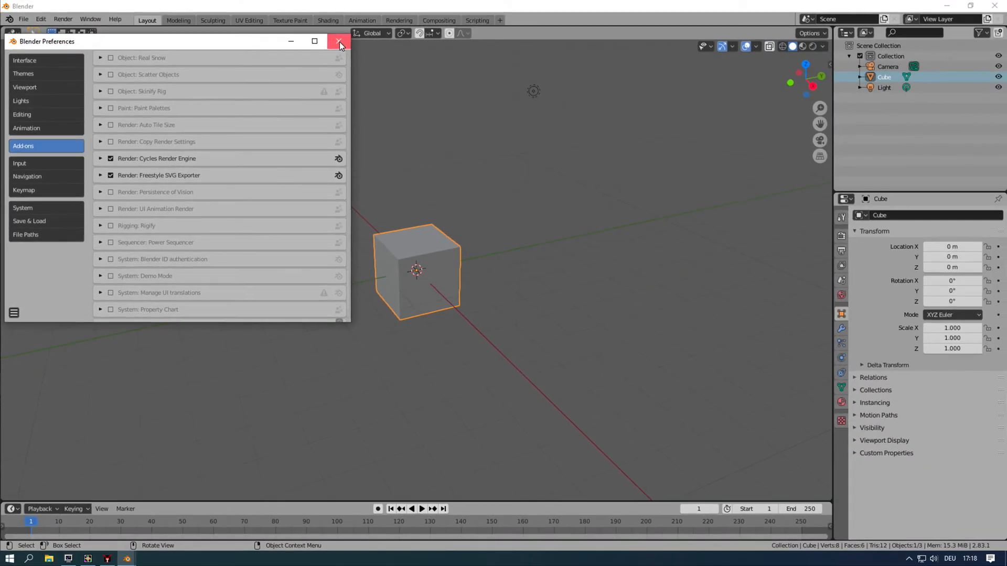
{"action": "left_click", "coordinate": [339, 42]}
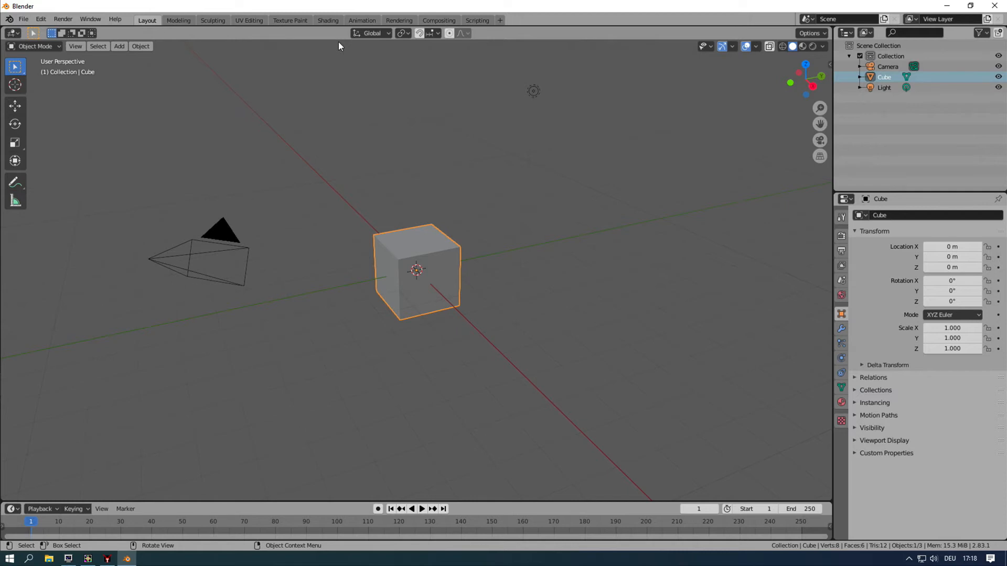
Switch to the camera view and set the render output path to demo in the desktop's convert folder
{"action": "left_click", "coordinate": [820, 140]}
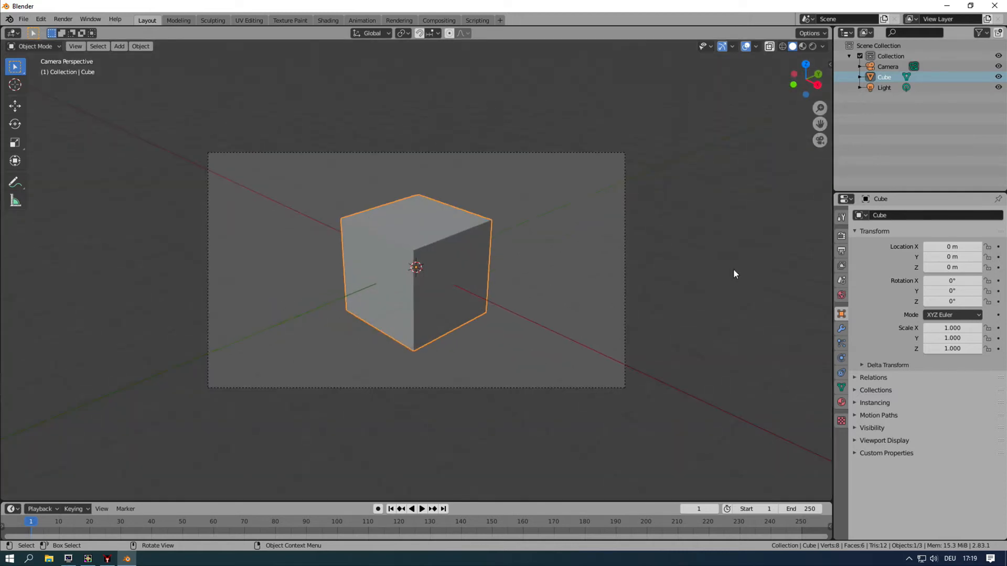
{"action": "left_click", "coordinate": [841, 251]}
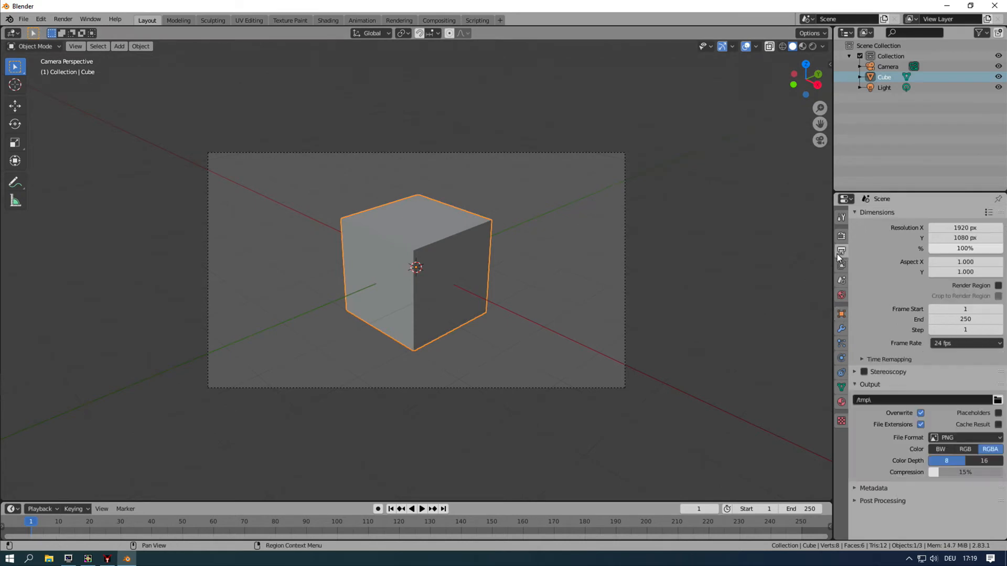
{"action": "left_click", "coordinate": [998, 402]}
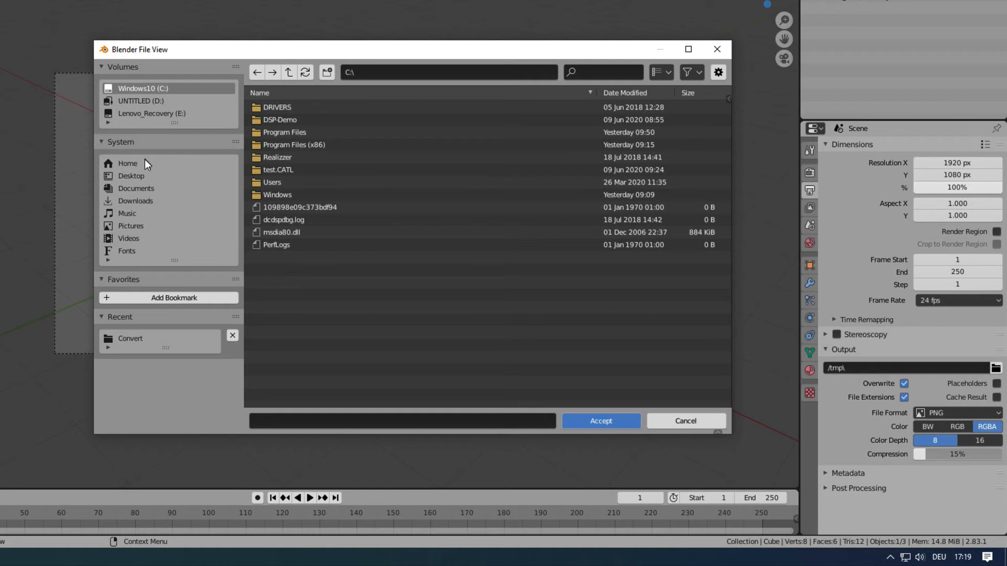
{"action": "left_click", "coordinate": [139, 176]}
{"action": "double_click", "coordinate": [295, 109]}
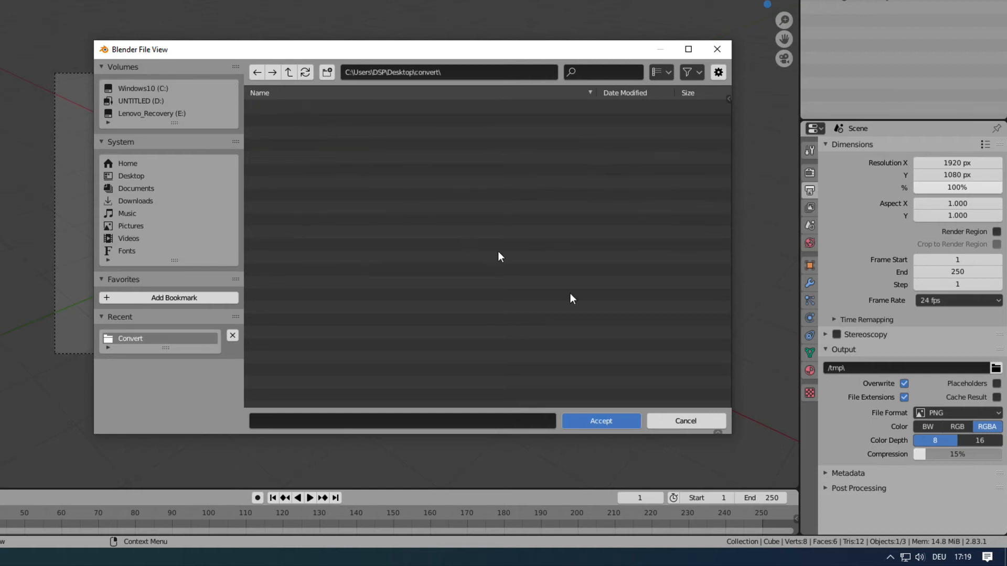
{"action": "left_click", "coordinate": [304, 422]}
{"action": "type", "text": "demo"}
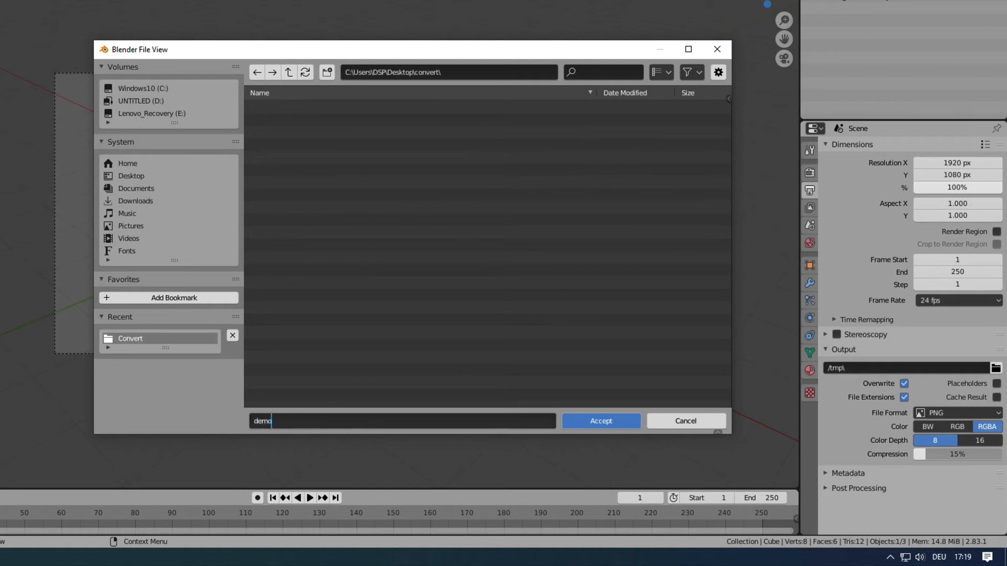
{"action": "left_click", "coordinate": [610, 428]}
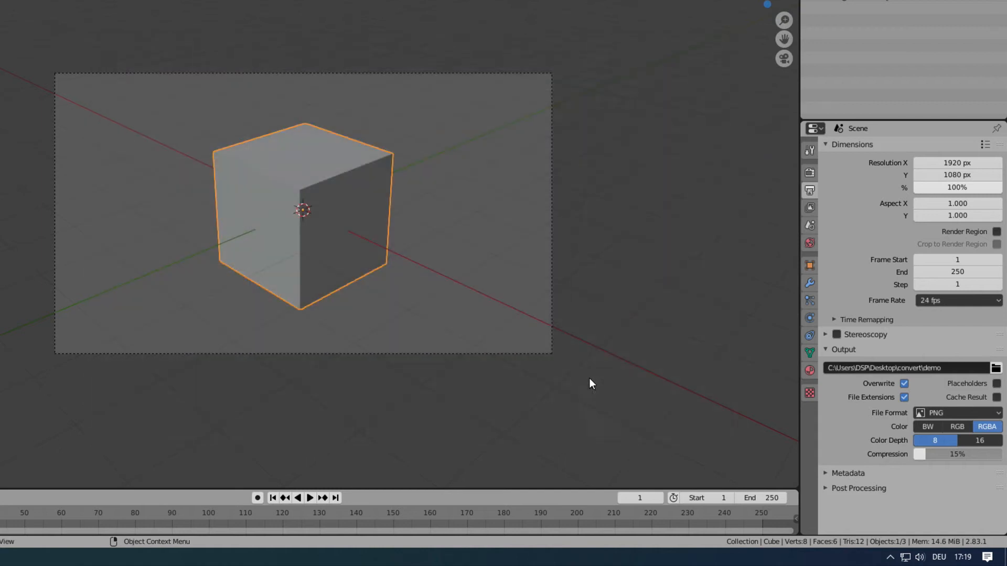
Set the output file format to Targa with RGB color
{"action": "left_click", "coordinate": [942, 414]}
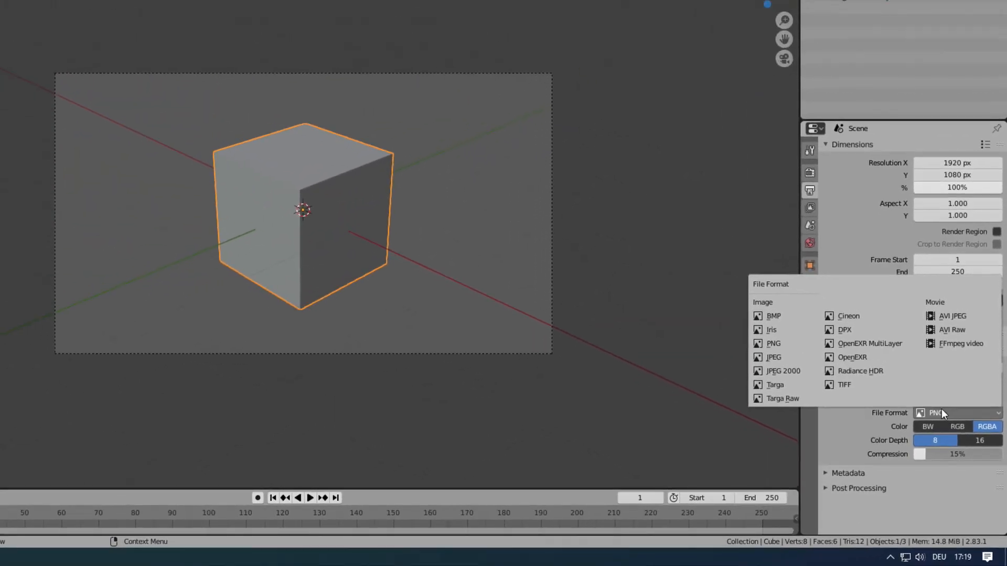
{"action": "left_click", "coordinate": [766, 385]}
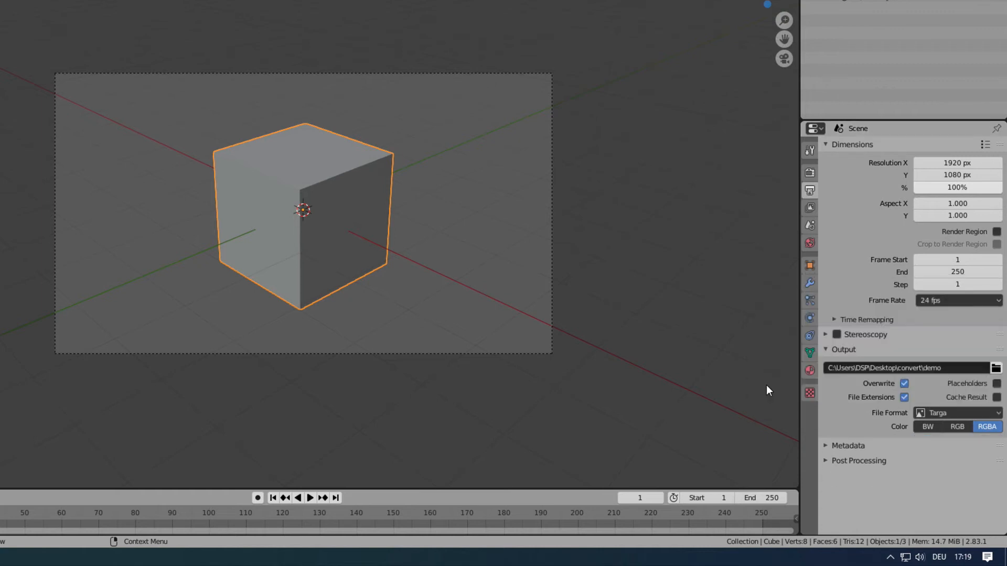
{"action": "left_click", "coordinate": [955, 425]}
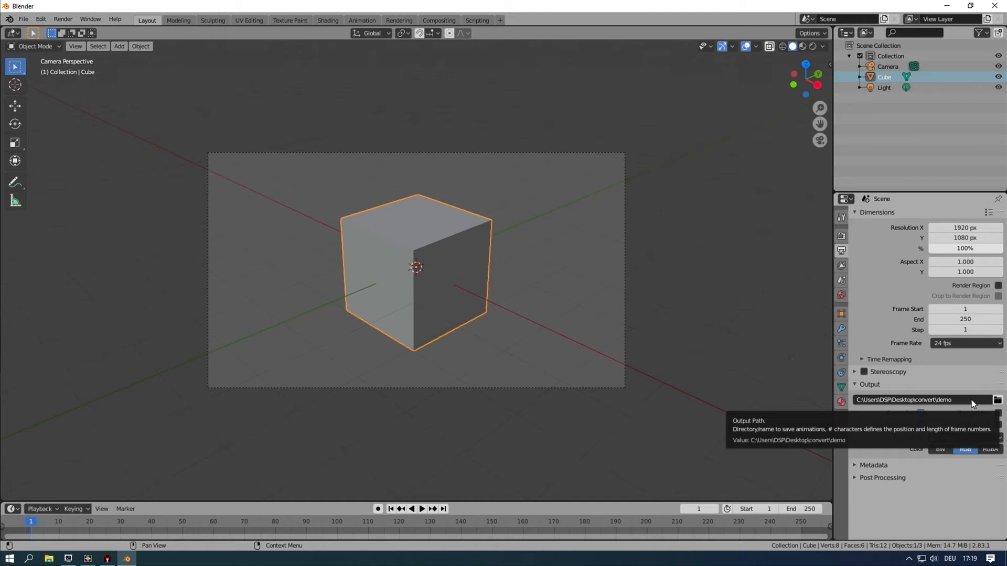
Set the output dimensions to 30 fps, end frame 60, and a resolution scale of about 19%
{"action": "left_click", "coordinate": [958, 344]}
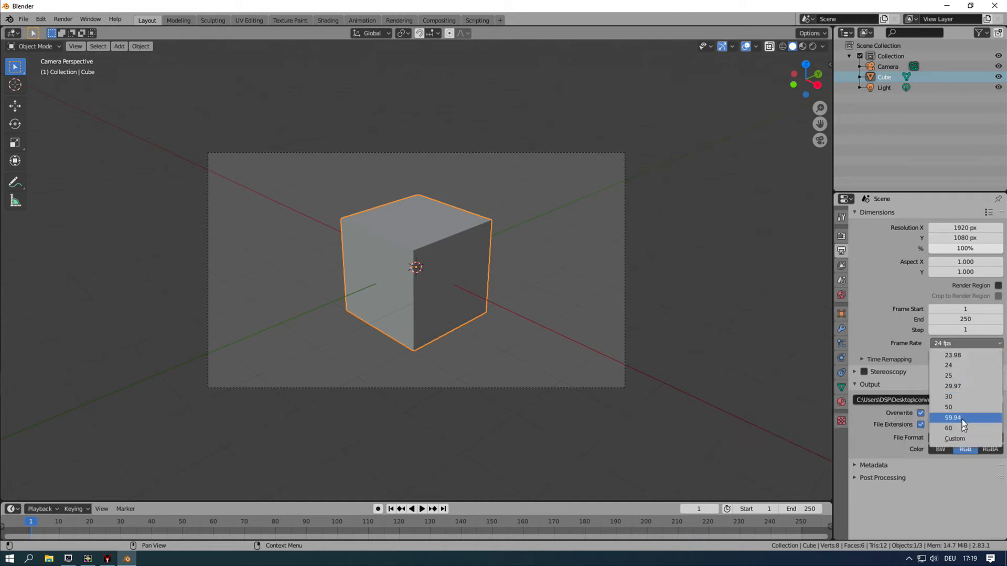
{"action": "left_click", "coordinate": [951, 397]}
{"action": "left_click", "coordinate": [966, 319]}
{"action": "key", "text": "BackSpace"}
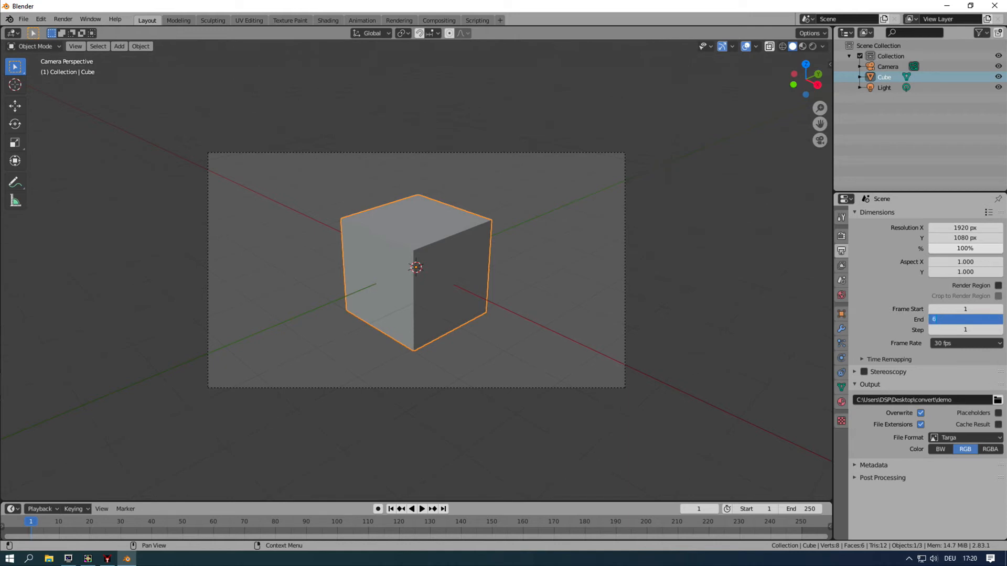
{"action": "type", "text": "607"}
{"action": "key", "text": "BackSpace"}
{"action": "key", "text": "Return"}
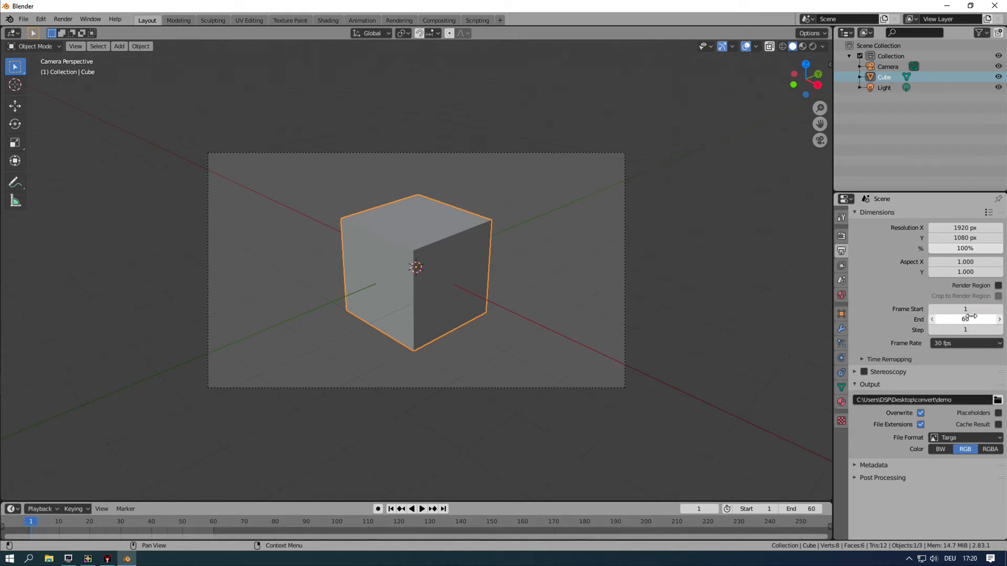
{"action": "left_click_drag", "start_coordinate": [972, 250], "coordinate": [910, 245]}
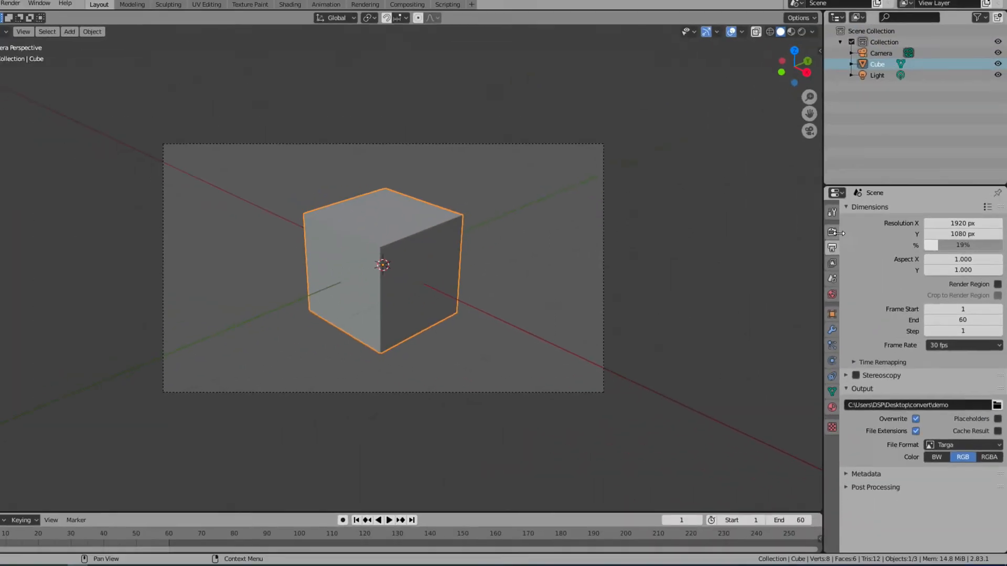
Enable Freestyle SVG Export and Freestyle in the render settings, with an absolute line thickness of about 2.39 px
{"action": "left_click", "coordinate": [723, 184]}
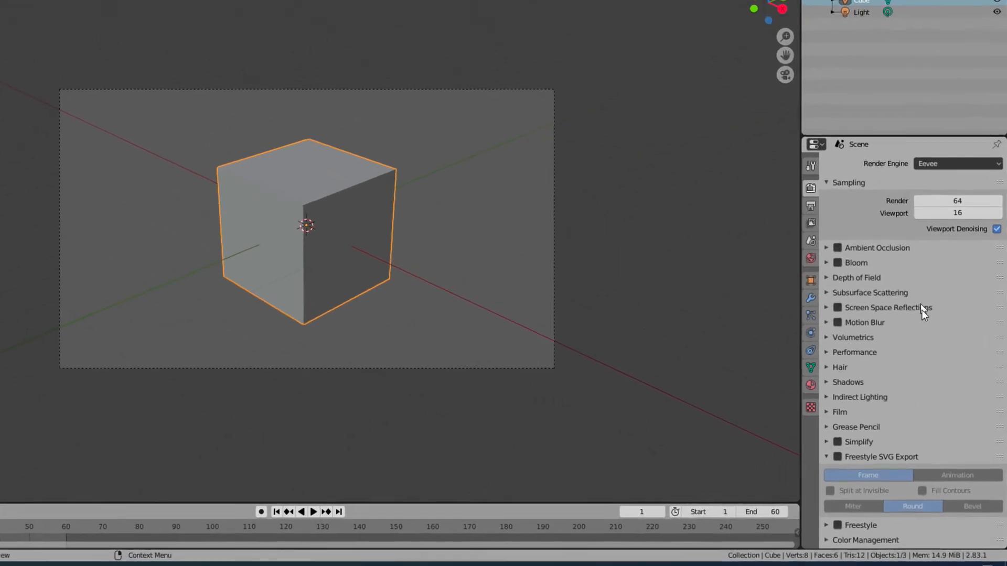
{"action": "left_click", "coordinate": [826, 455]}
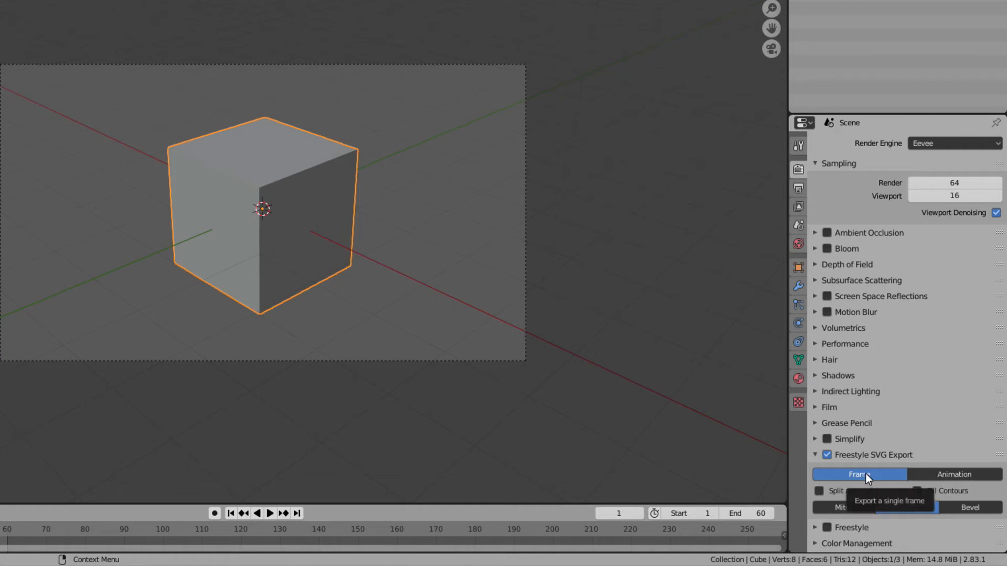
{"action": "left_click", "coordinate": [827, 527]}
{"action": "left_click", "coordinate": [814, 528]}
{"action": "scroll", "coordinate": [866, 514], "scroll_direction": "down", "scroll_amount": 2}
{"action": "left_click_drag", "start_coordinate": [952, 525], "coordinate": [976, 525]}
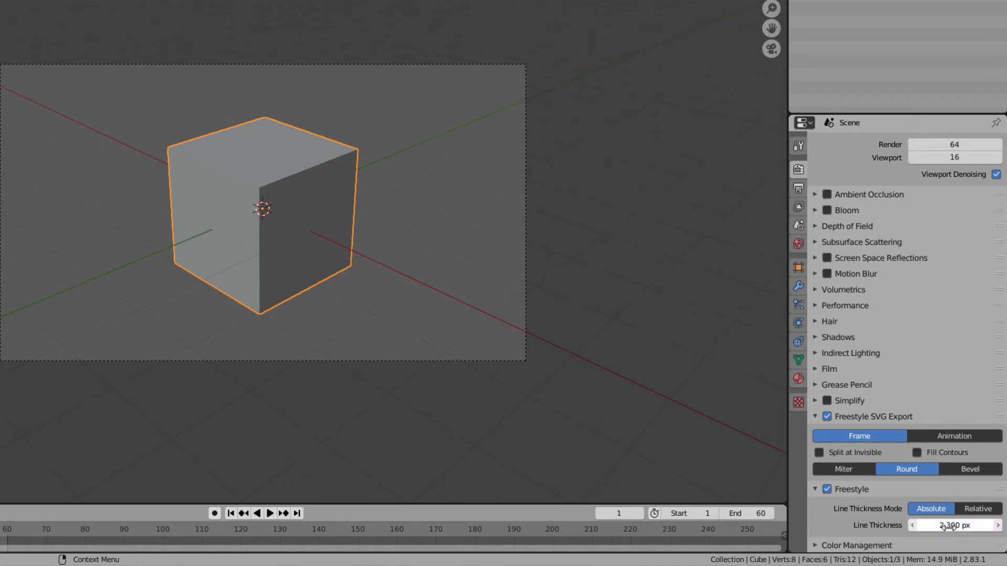
Set the view layer's Freestyle Line Style SVG Export stroke color to First Vertex
{"action": "left_click", "coordinate": [798, 207]}
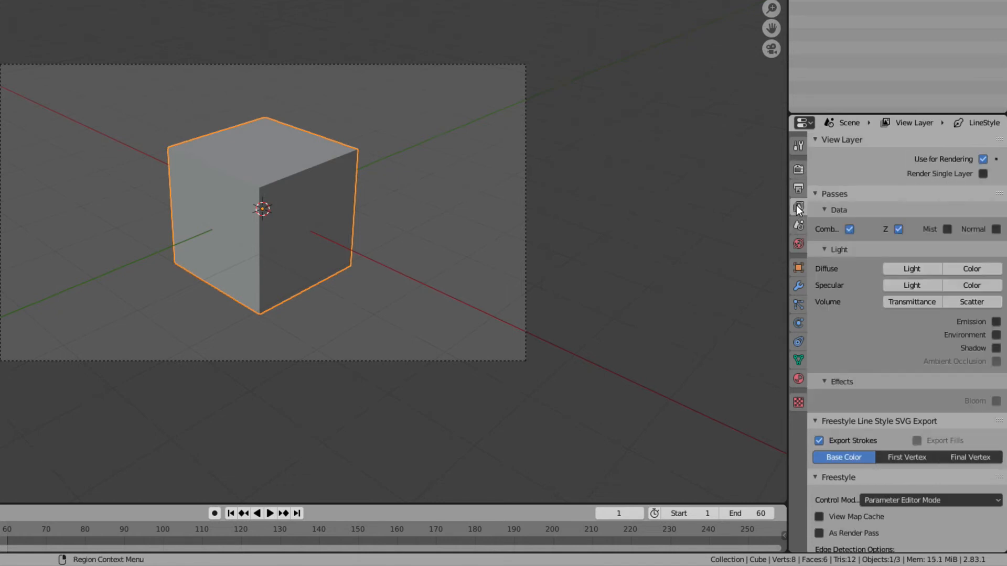
{"action": "scroll", "coordinate": [863, 259], "scroll_direction": "down", "scroll_amount": 6}
{"action": "scroll", "coordinate": [864, 260], "scroll_direction": "down", "scroll_amount": 3}
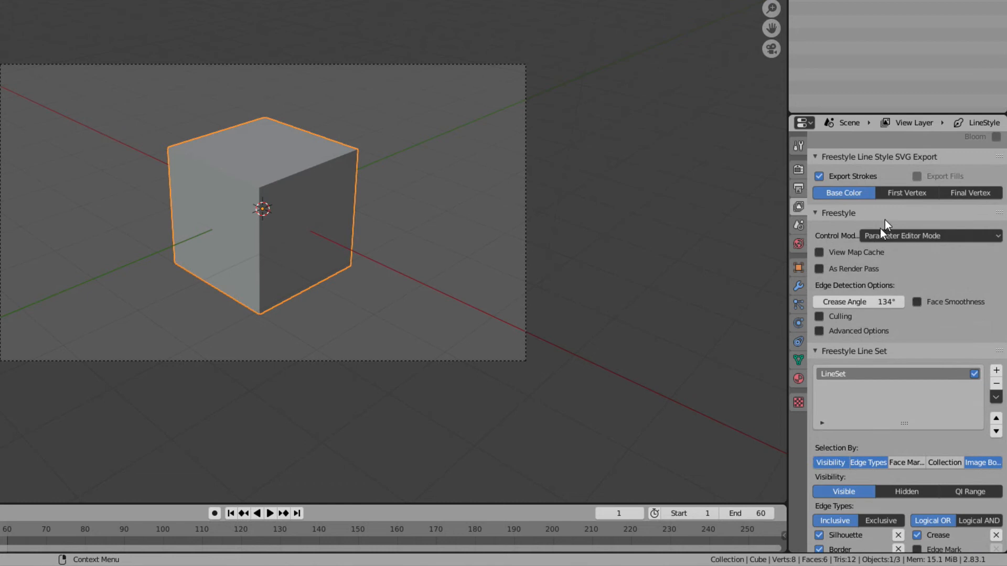
{"action": "left_click", "coordinate": [916, 193]}
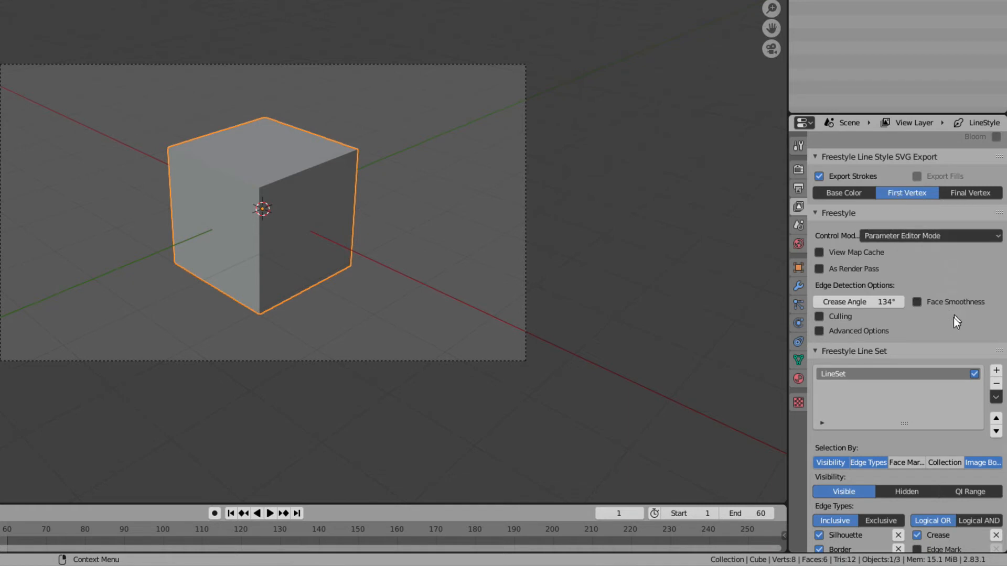
Add a Material modifier to the color settings of the Freestyle line style
{"action": "scroll", "coordinate": [920, 378], "scroll_direction": "down", "scroll_amount": 3}
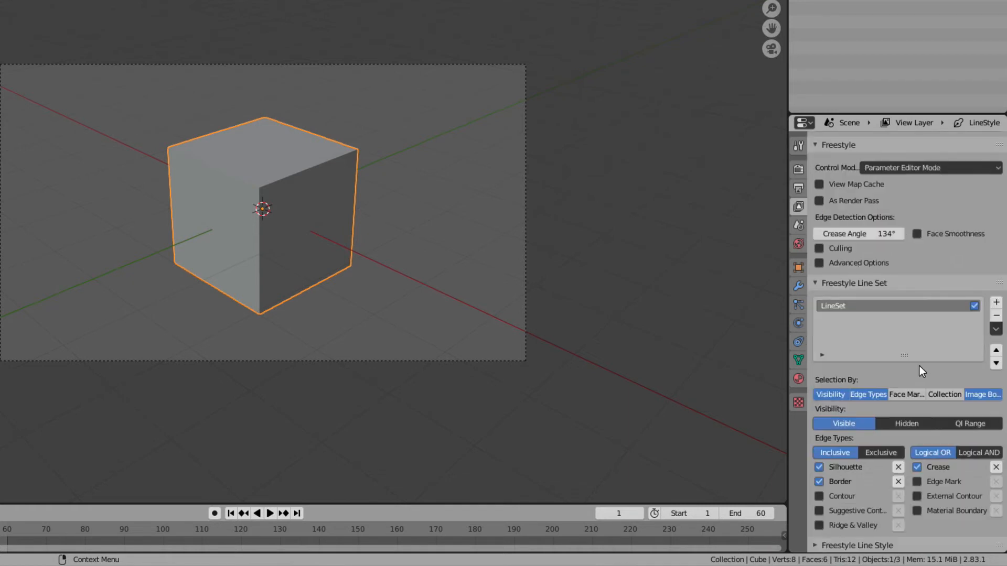
{"action": "left_click", "coordinate": [813, 546]}
{"action": "scroll", "coordinate": [877, 446], "scroll_direction": "down", "scroll_amount": 12}
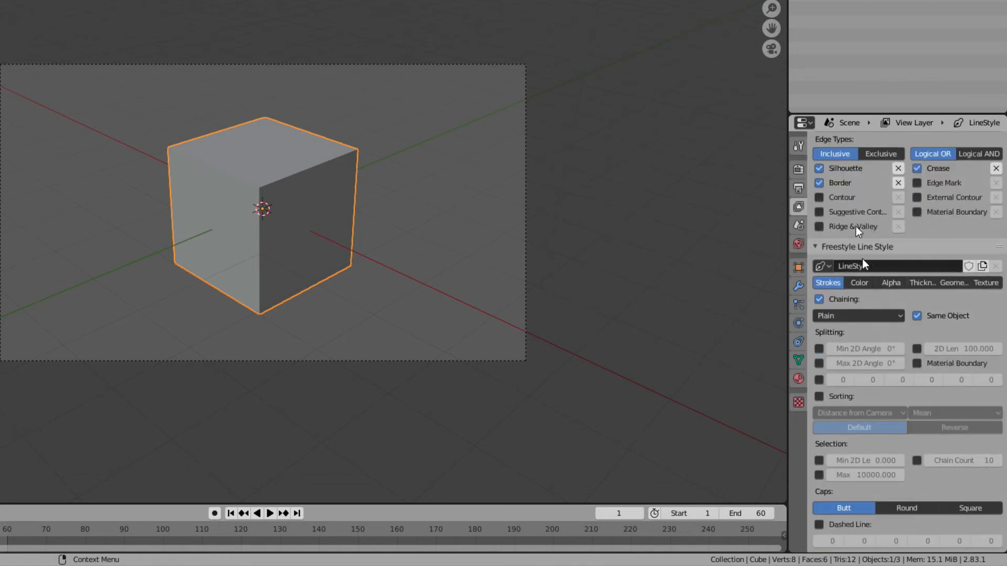
{"action": "left_click", "coordinate": [860, 283]}
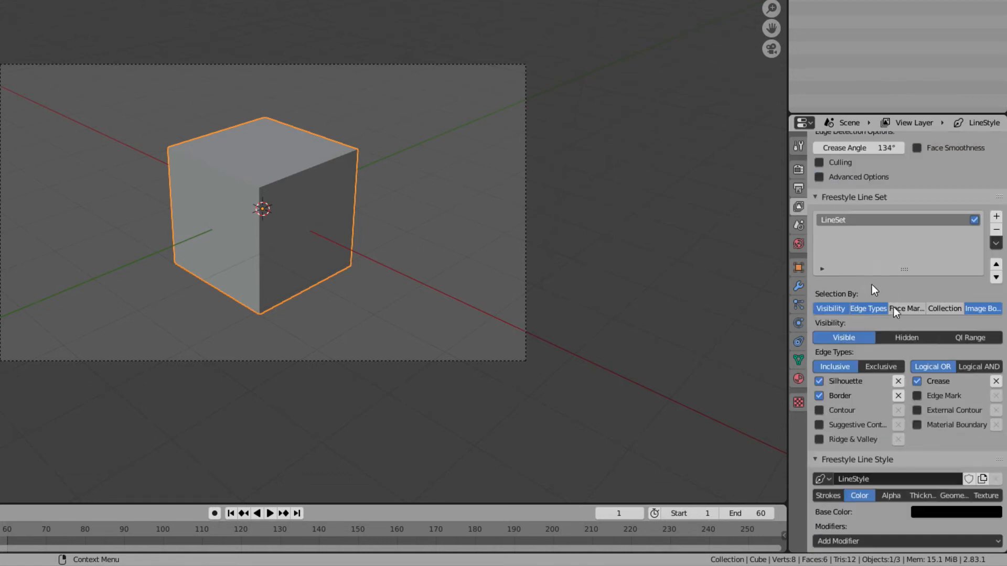
{"action": "left_click", "coordinate": [860, 537]}
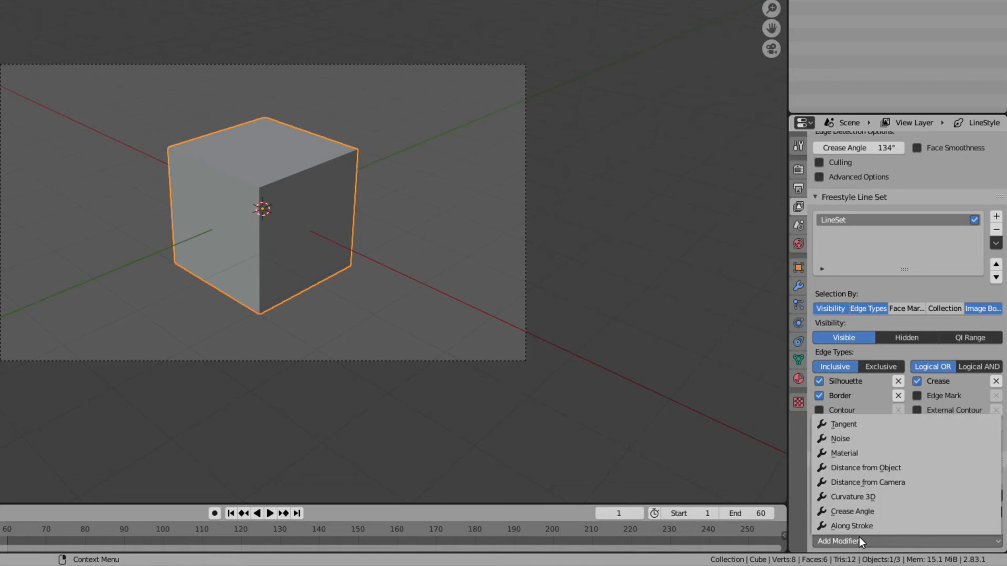
{"action": "left_click", "coordinate": [859, 453]}
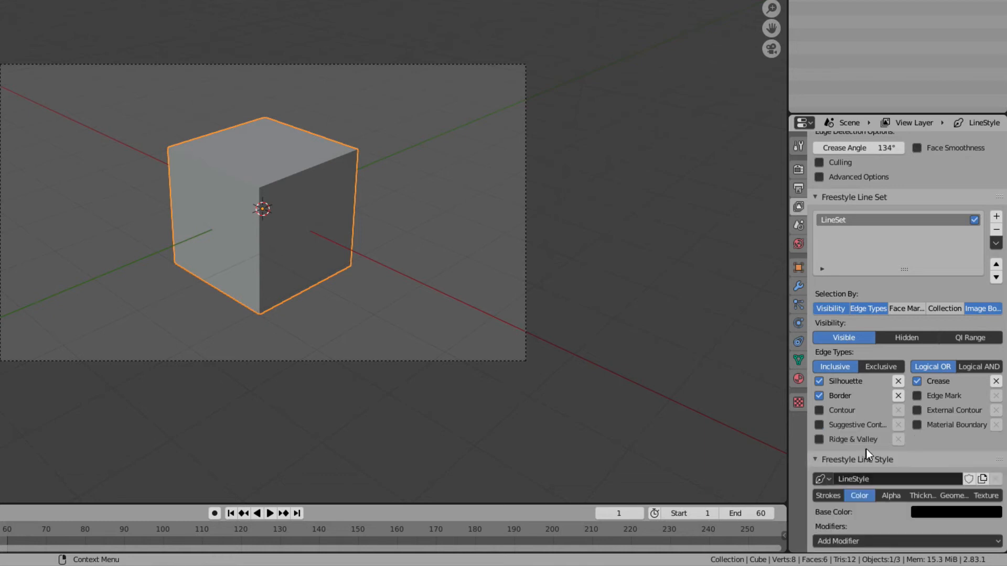
Set the line style's Material color modifier to use the Diffuse Color attribute
{"action": "scroll", "coordinate": [870, 446], "scroll_direction": "down", "scroll_amount": 3}
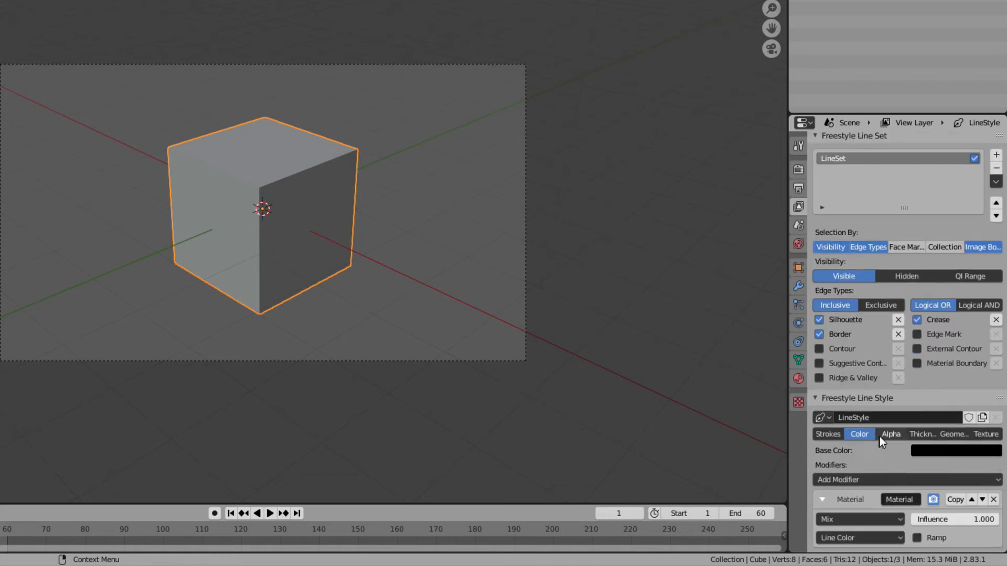
{"action": "left_click", "coordinate": [871, 519]}
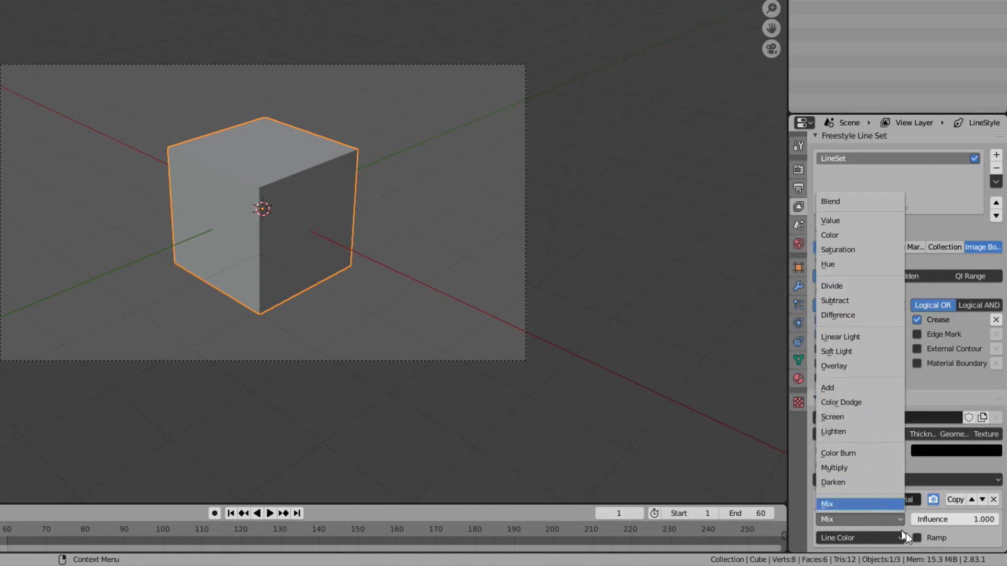
{"action": "left_click", "coordinate": [874, 536]}
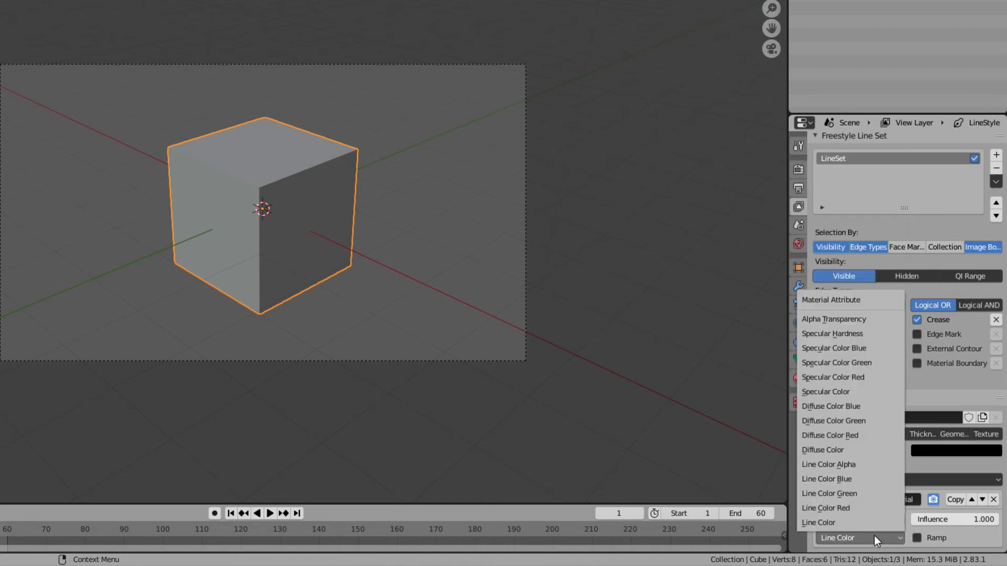
{"action": "left_click", "coordinate": [844, 451]}
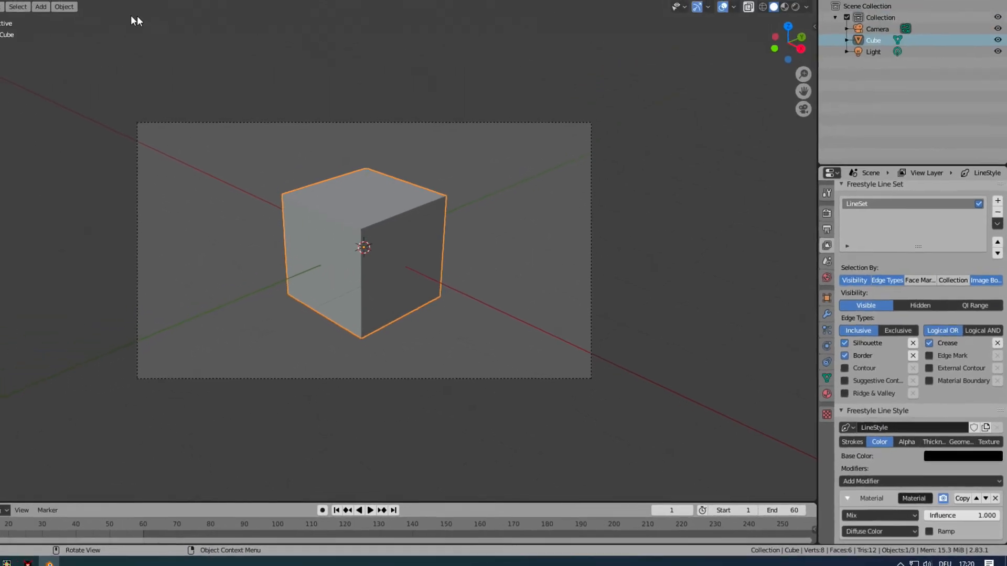
Render the cube's current view and bring up LGPreview to check the converted frame
{"action": "left_click", "coordinate": [63, 19]}
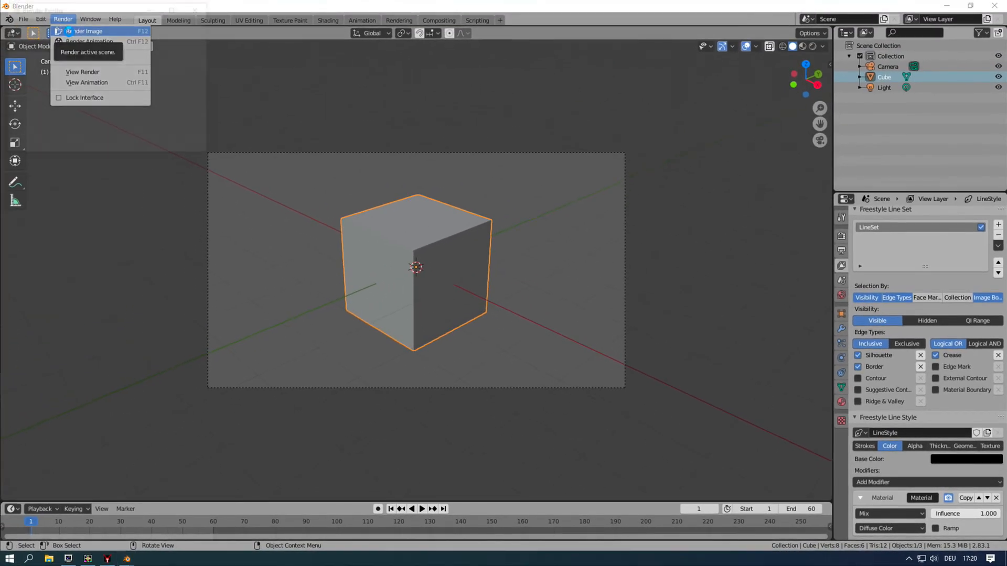
{"action": "left_click", "coordinate": [69, 31]}
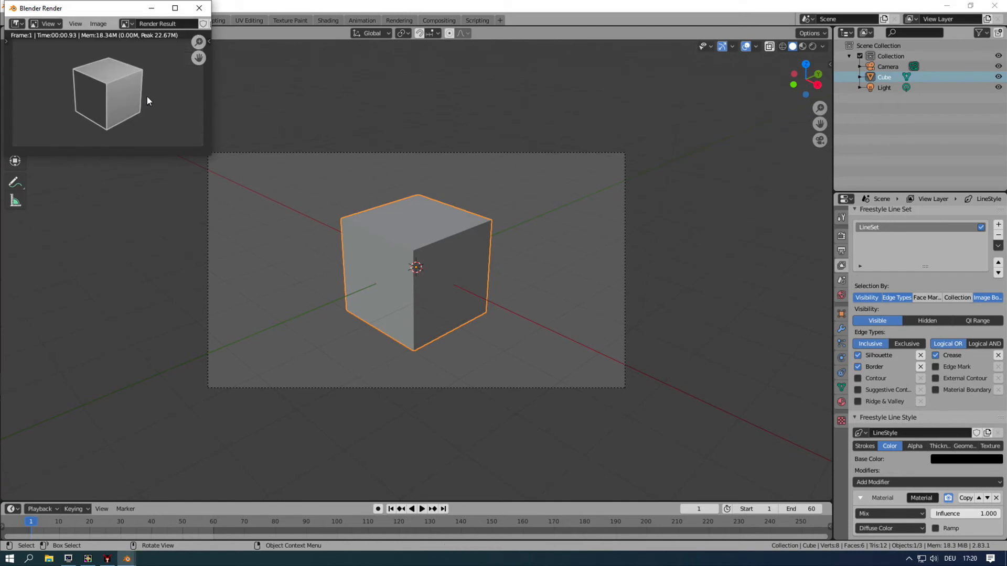
{"action": "left_click", "coordinate": [88, 559]}
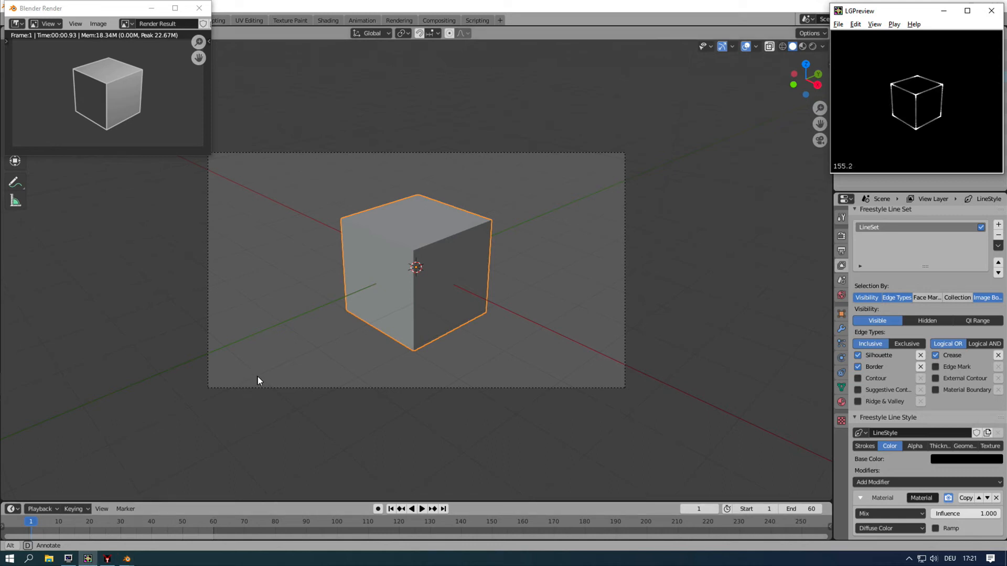
Return to Blender and freely rotate the cube so that its underside faces the camera
{"action": "left_click", "coordinate": [188, 310]}
{"action": "left_click", "coordinate": [395, 269]}
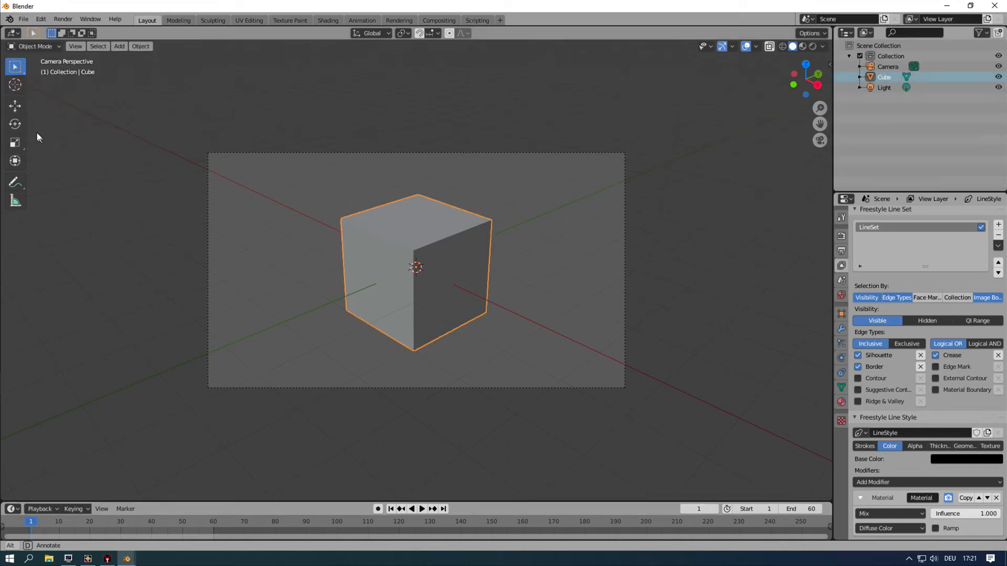
{"action": "left_click", "coordinate": [16, 125]}
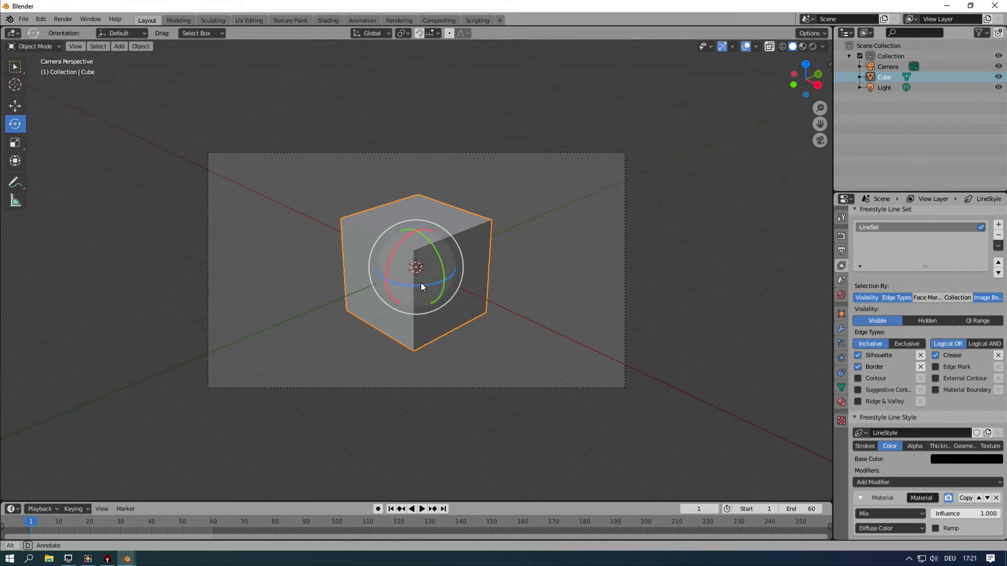
{"action": "left_click_drag", "start_coordinate": [405, 300], "coordinate": [466, 352]}
Render the rotated cube and switch to LGPreview to check the updated laser frame
{"action": "left_click", "coordinate": [63, 19]}
{"action": "left_click", "coordinate": [68, 32]}
{"action": "key", "text": "alt+Tab"}
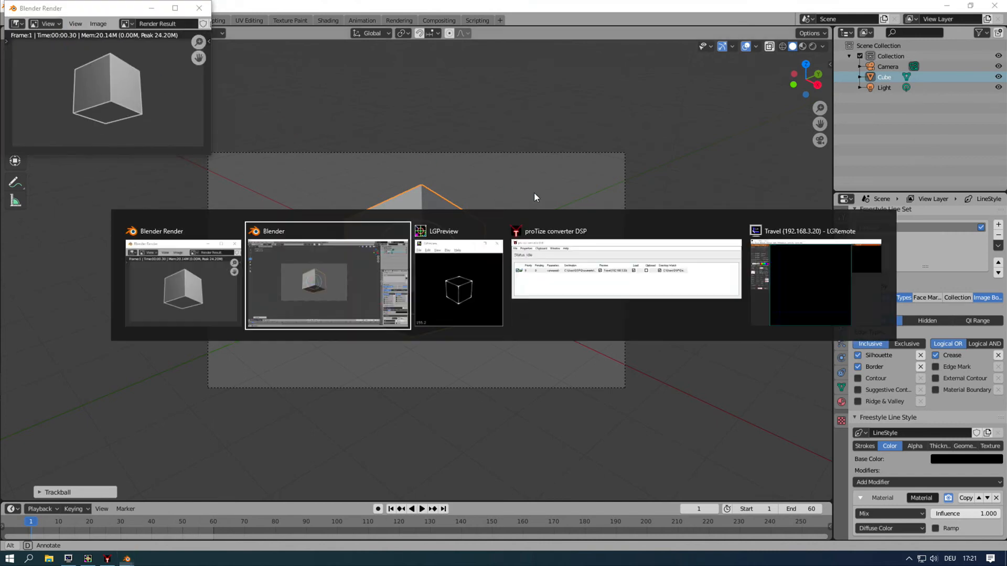
{"action": "left_click", "coordinate": [458, 286]}
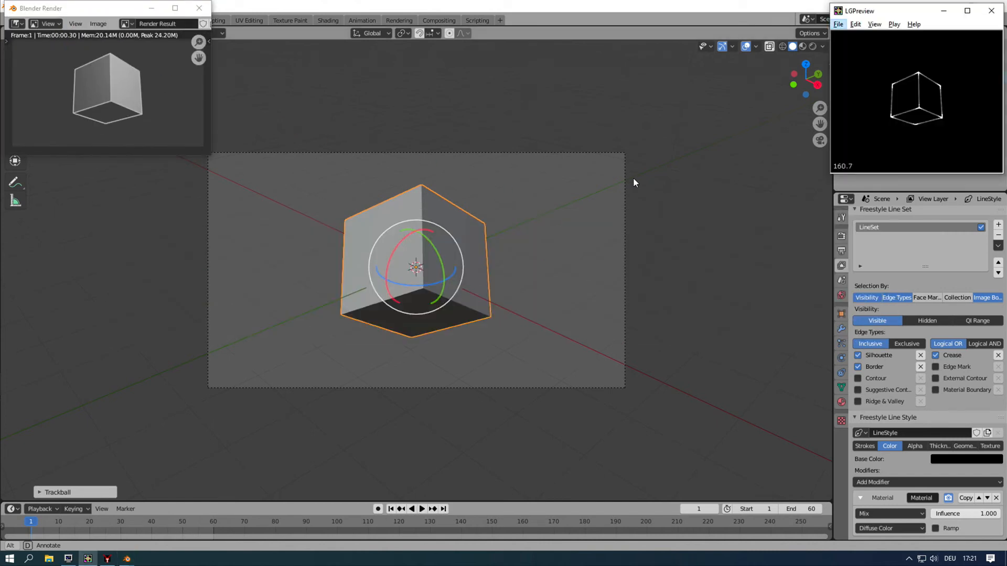
Close the render window and move the cube toward the upper left of the camera frame
{"action": "left_click", "coordinate": [200, 8]}
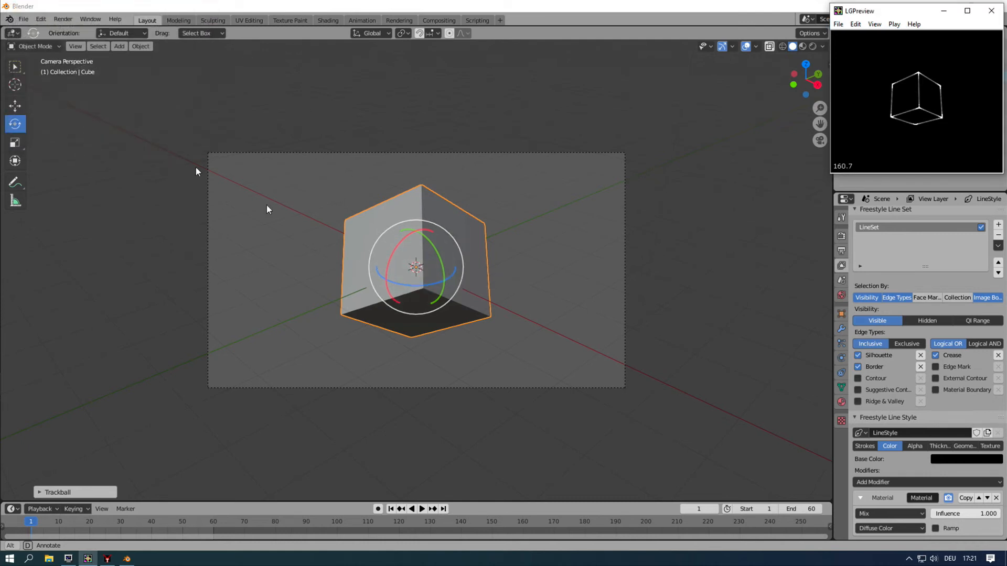
{"action": "left_click", "coordinate": [16, 105]}
{"action": "left_click_drag", "start_coordinate": [446, 282], "coordinate": [369, 246]}
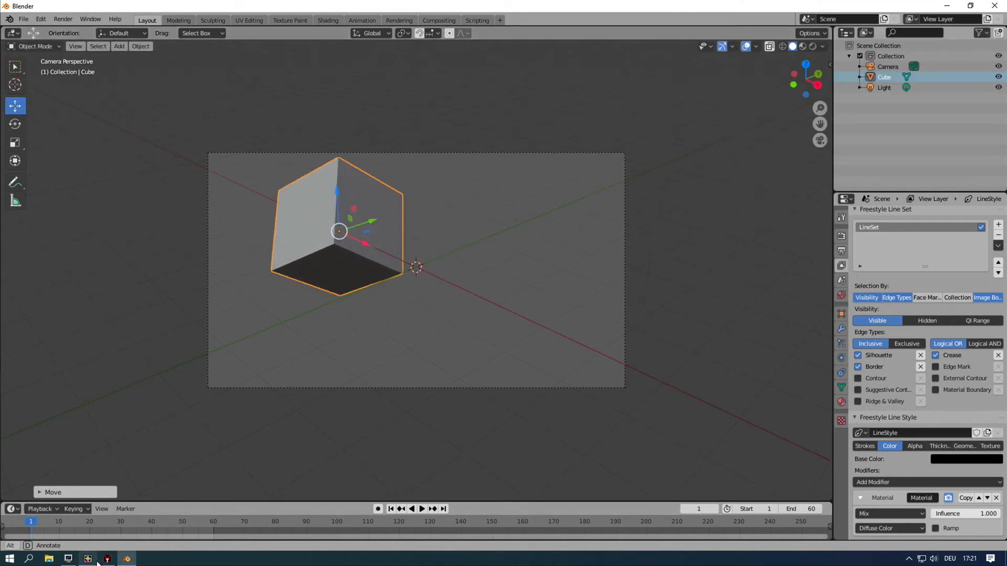
Set LGPreview to stay on top of other windows, then return to Blender with the cube deselected
{"action": "left_click", "coordinate": [87, 558]}
{"action": "left_click", "coordinate": [874, 24]}
{"action": "left_click", "coordinate": [882, 35]}
{"action": "left_click", "coordinate": [137, 100]}
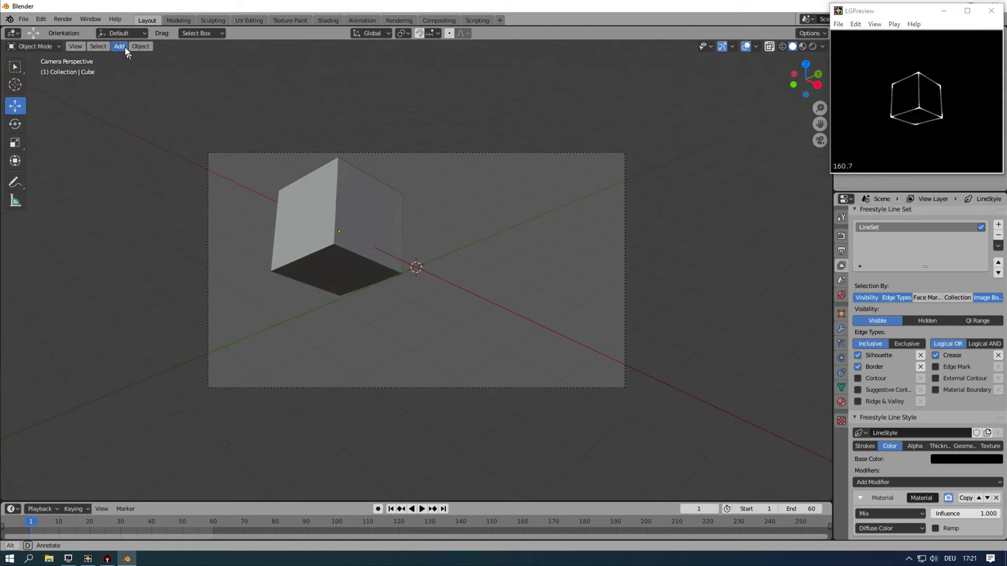
Add a cylinder mesh and move it to the lower right of the cube within the camera frame
{"action": "left_click", "coordinate": [119, 46]}
{"action": "mouse_move", "coordinate": [126, 59]}
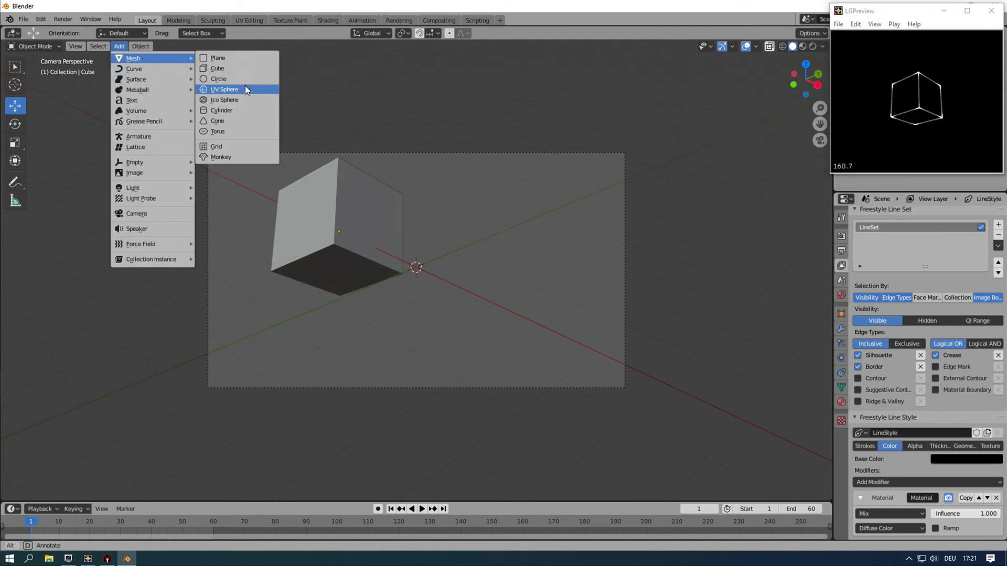
{"action": "left_click", "coordinate": [228, 111]}
{"action": "left_click_drag", "start_coordinate": [446, 283], "coordinate": [501, 308]}
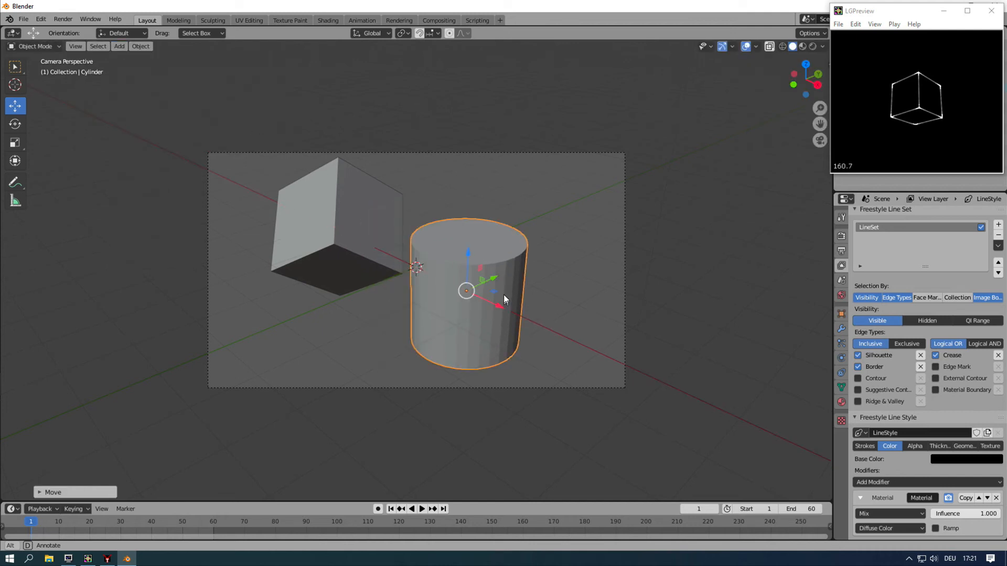
Create a new material for the cylinder and name it red
{"action": "left_click", "coordinate": [841, 403]}
{"action": "left_click", "coordinate": [896, 260]}
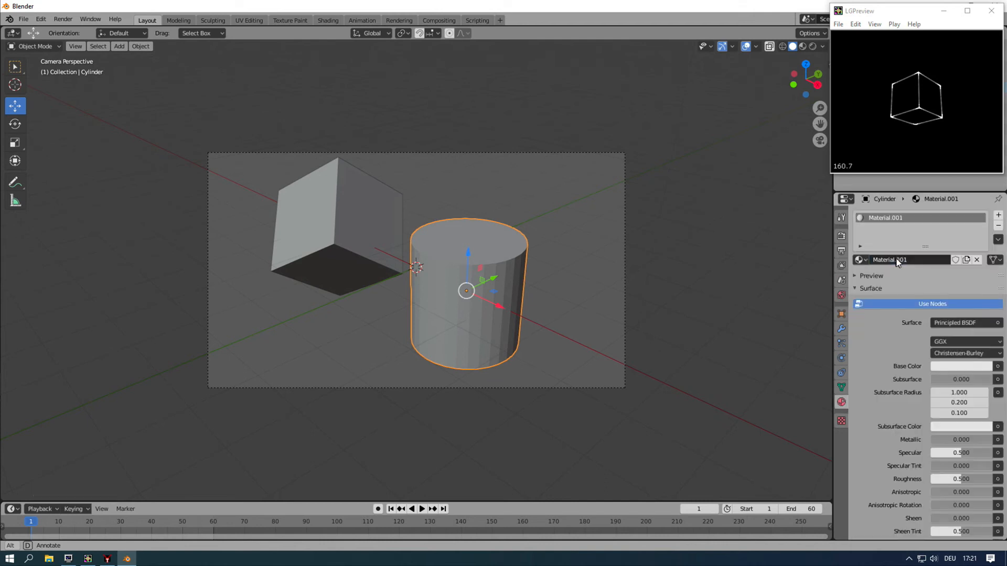
{"action": "left_click", "coordinate": [891, 260]}
{"action": "double_click", "coordinate": [892, 259]}
{"action": "left_click_drag", "start_coordinate": [908, 260], "coordinate": [833, 261]}
{"action": "type", "text": "red"}
{"action": "key", "text": "Return"}
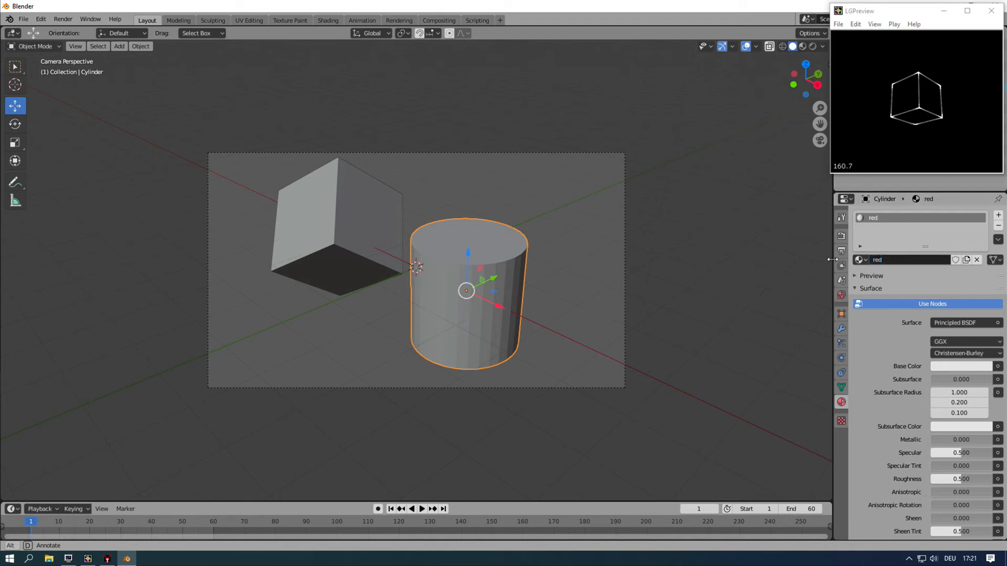
Set the red material's Viewport Display color to fully saturated red
{"action": "scroll", "coordinate": [908, 320], "scroll_direction": "down", "scroll_amount": 5}
{"action": "scroll", "coordinate": [907, 330], "scroll_direction": "down", "scroll_amount": 8}
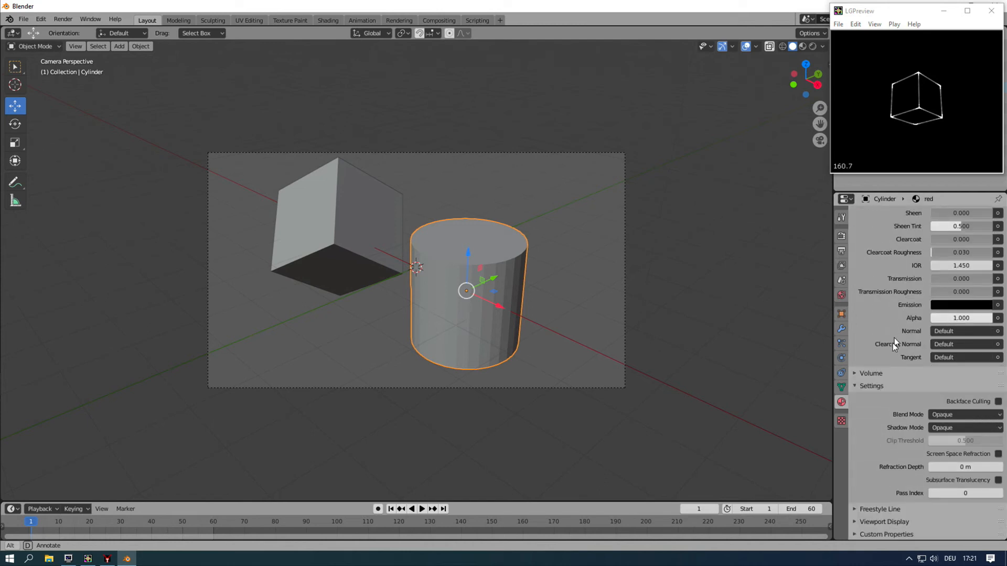
{"action": "left_click", "coordinate": [854, 508]}
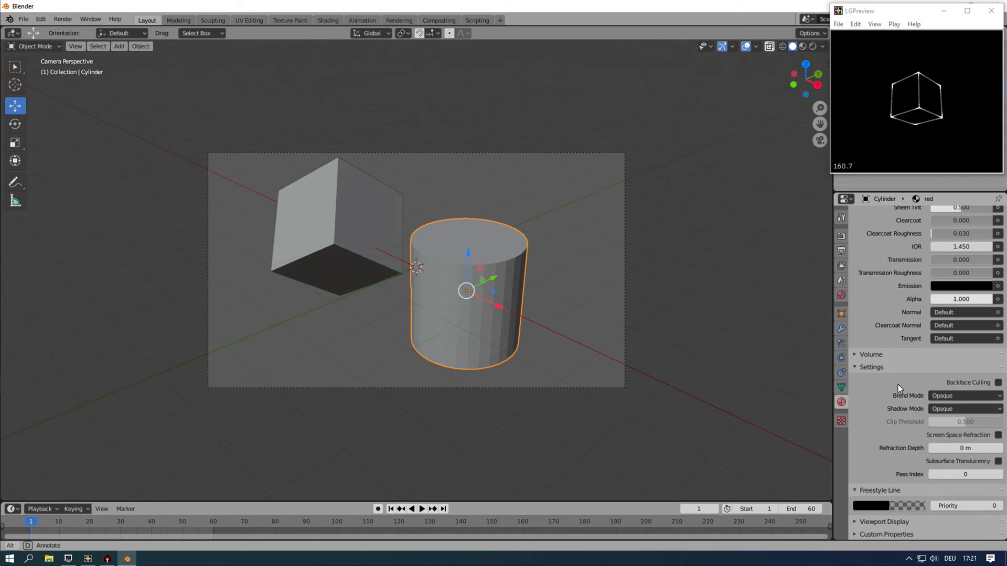
{"action": "left_click", "coordinate": [862, 520]}
{"action": "scroll", "coordinate": [887, 370], "scroll_direction": "down", "scroll_amount": 2}
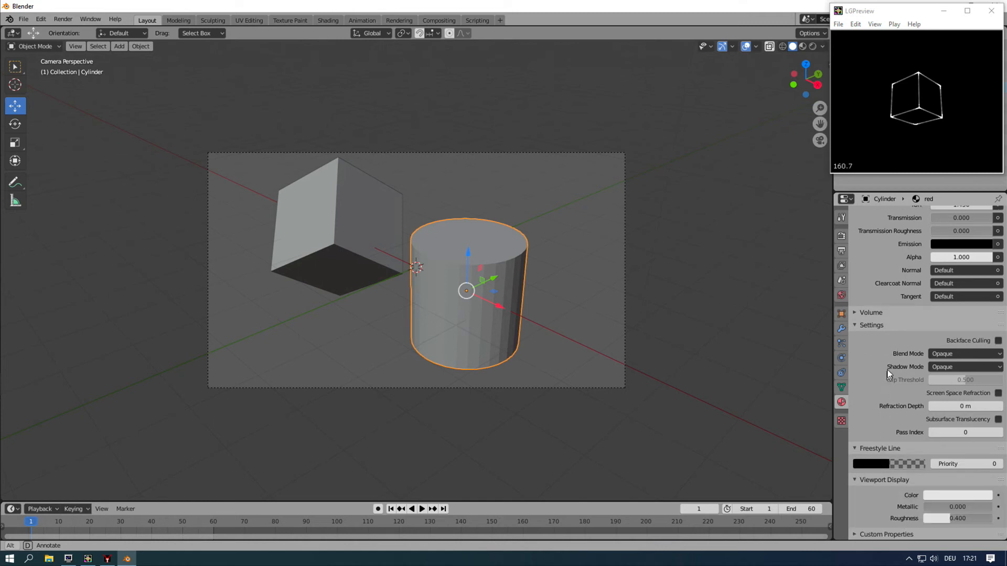
{"action": "left_click", "coordinate": [958, 495]}
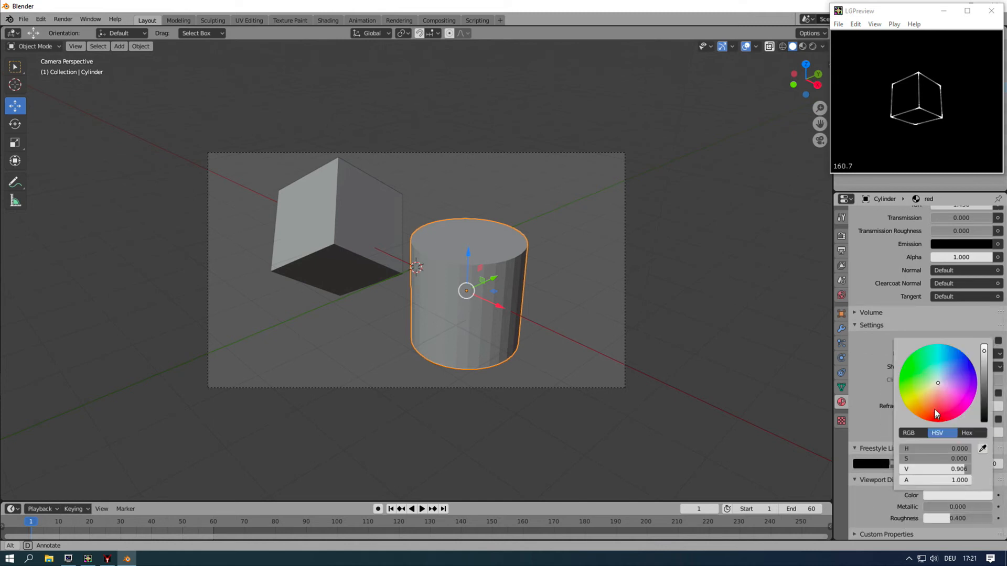
{"action": "left_click_drag", "start_coordinate": [937, 385], "coordinate": [937, 422]}
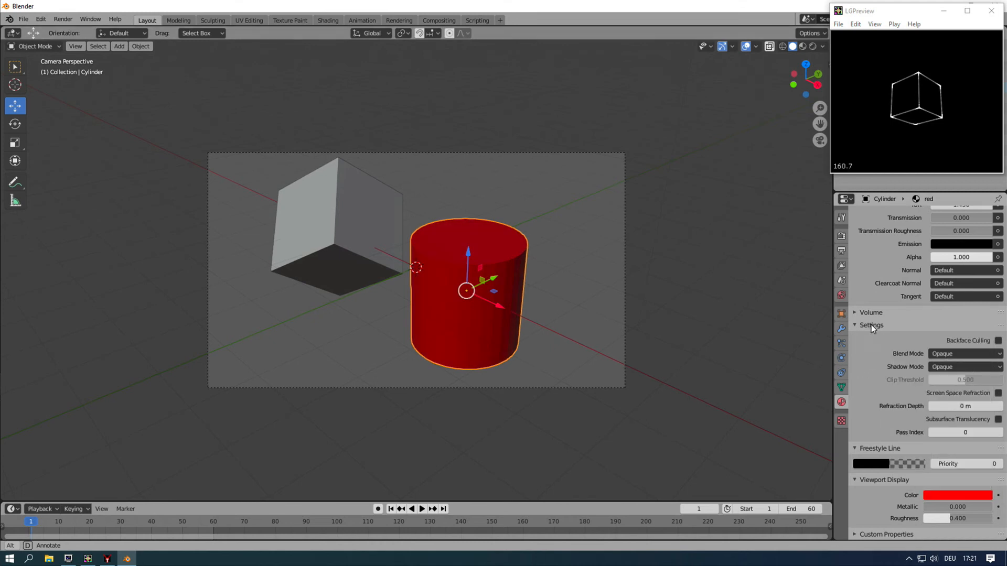
Render the cube and cylinder to check the line colors, then close the render and deselect the cylinder
{"action": "scroll", "coordinate": [871, 325], "scroll_direction": "up", "scroll_amount": 15}
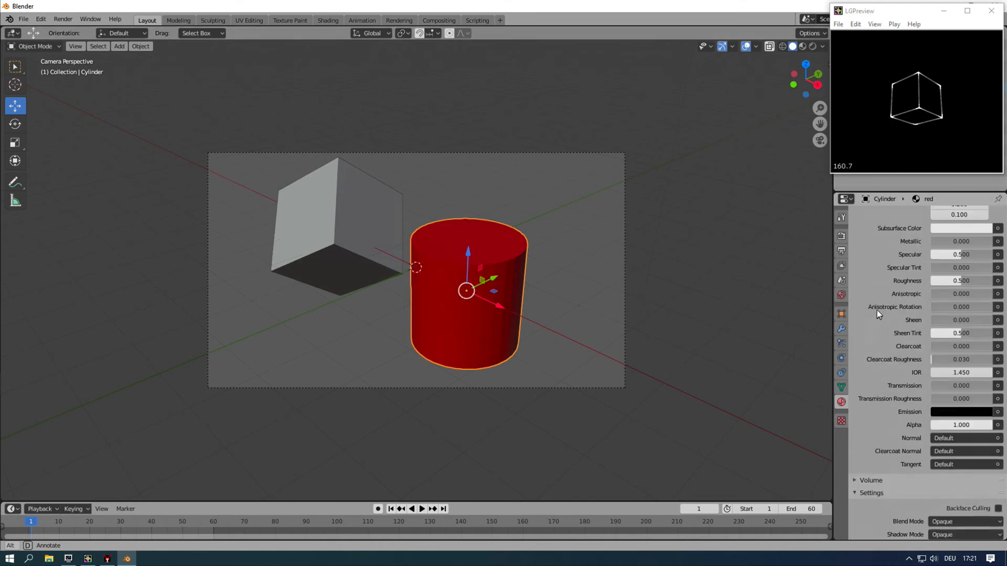
{"action": "left_click", "coordinate": [63, 18]}
{"action": "left_click", "coordinate": [74, 33]}
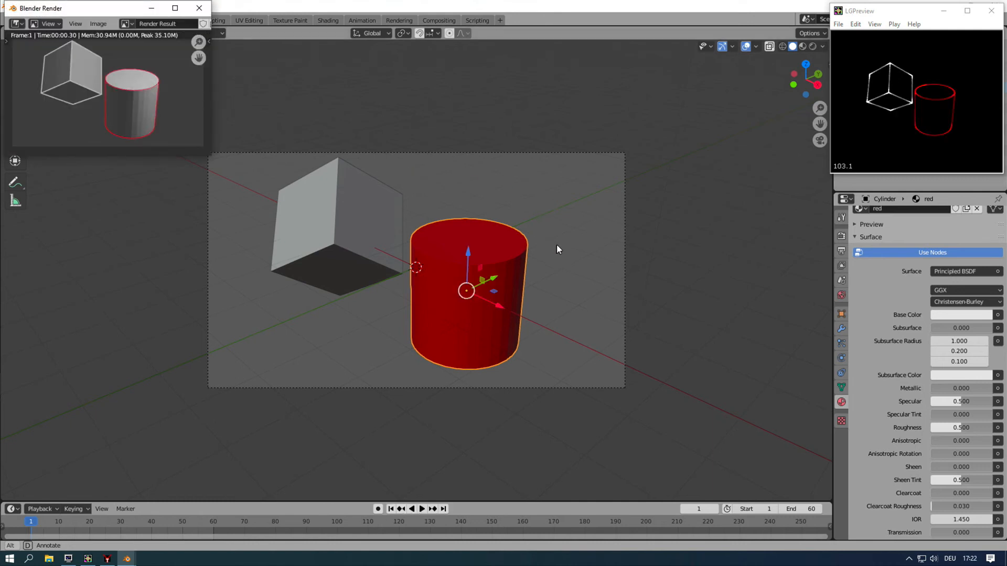
{"action": "key", "text": "Escape"}
{"action": "left_click", "coordinate": [508, 123]}
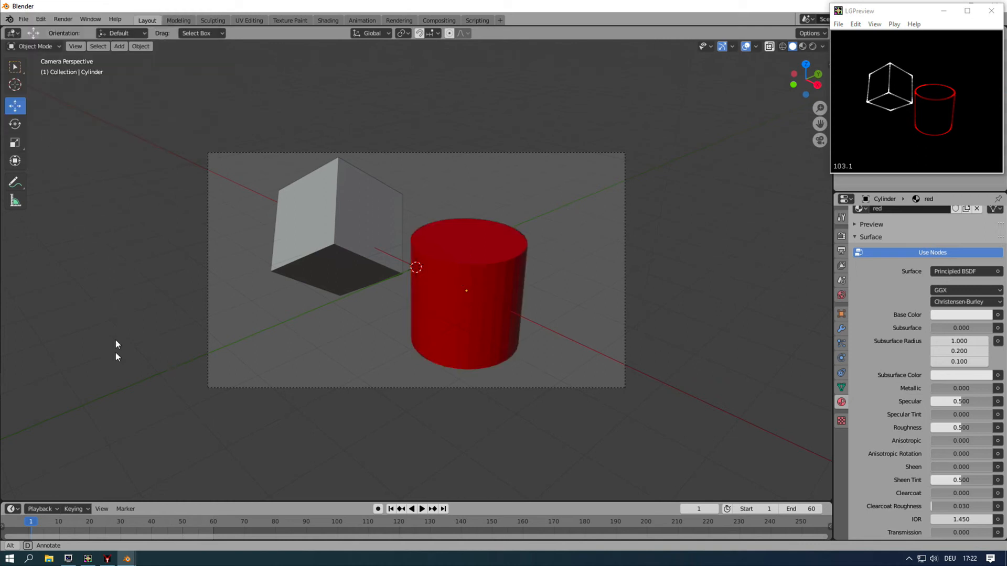
Enlarge the timeline and, with auto keying enabled, record a rotation keyframe for the cylinder at frame 1
{"action": "left_click_drag", "start_coordinate": [328, 501], "coordinate": [337, 351]}
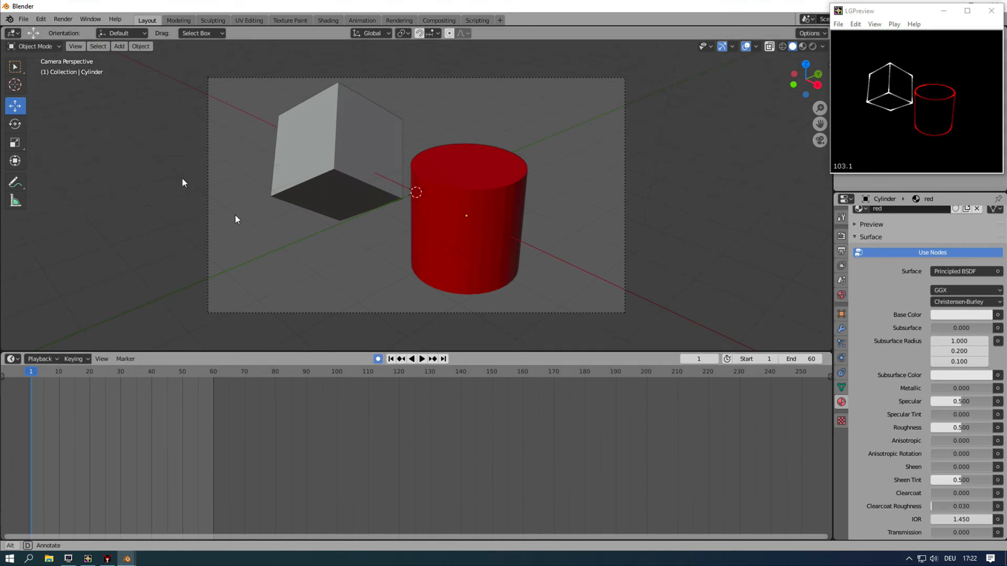
{"action": "left_click", "coordinate": [15, 124]}
{"action": "left_click", "coordinate": [430, 195]}
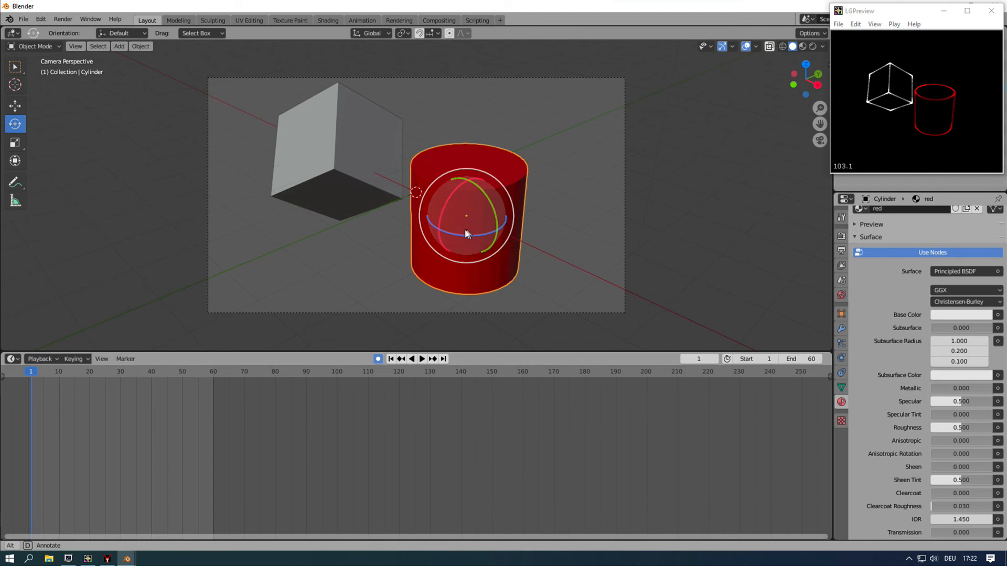
{"action": "left_click", "coordinate": [438, 231]}
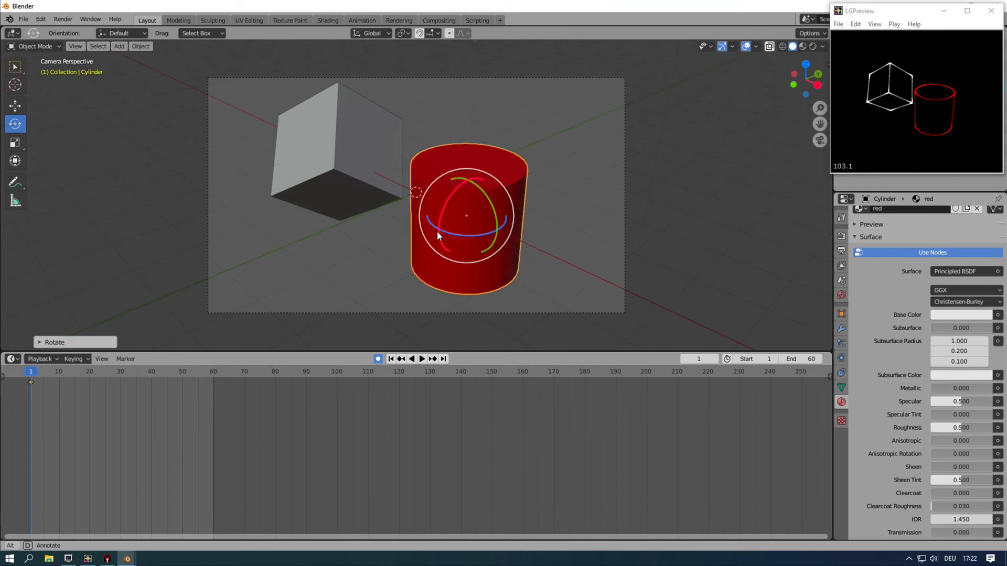
Rotate the cylinder slightly and the cube more strongly at frame 59 to record keyframes for both
{"action": "key", "text": "space"}
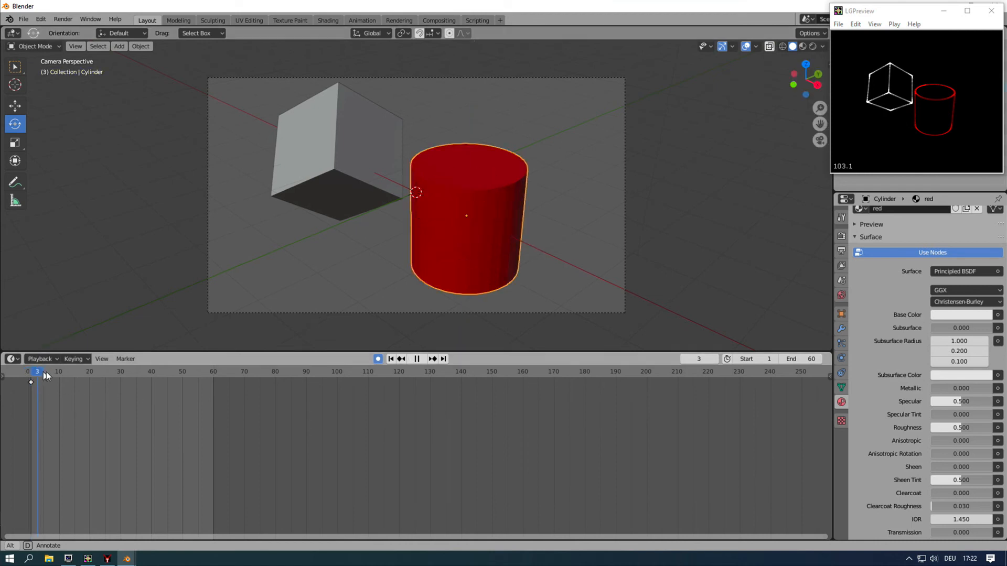
{"action": "key", "text": "space"}
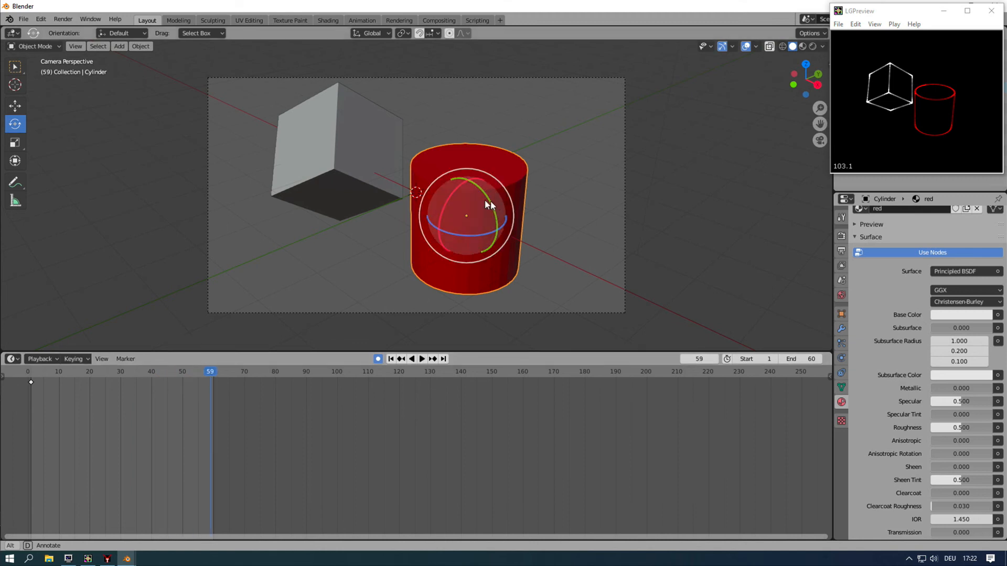
{"action": "left_click_drag", "start_coordinate": [440, 240], "coordinate": [401, 276]}
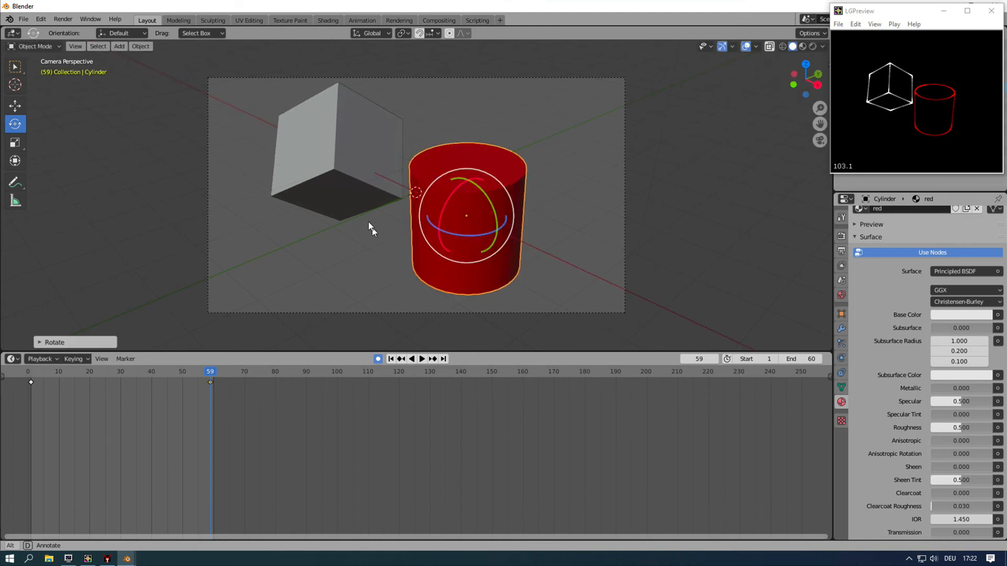
{"action": "left_click", "coordinate": [331, 188]}
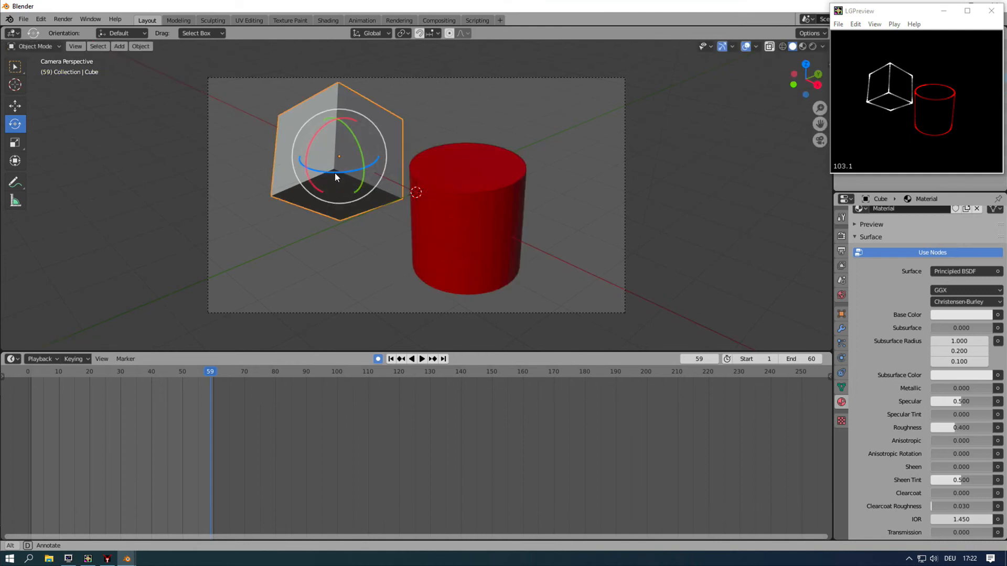
{"action": "left_click_drag", "start_coordinate": [337, 172], "coordinate": [342, 167]}
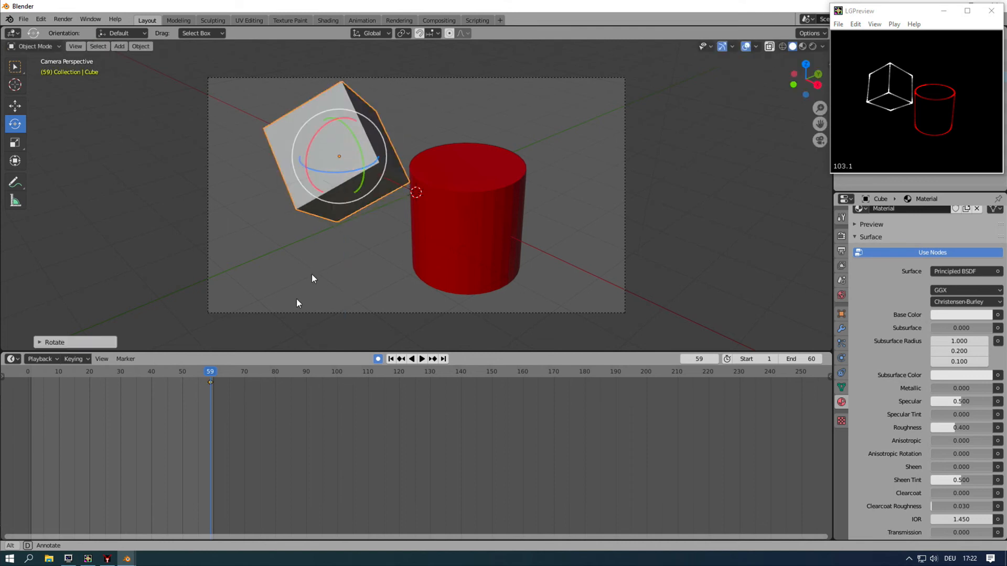
Return to frame 1 and freely rotate the cube to record its starting keyframe
{"action": "key", "text": "space"}
{"action": "left_click_drag", "start_coordinate": [214, 372], "coordinate": [29, 375]}
{"action": "key", "text": "space"}
{"action": "left_click", "coordinate": [32, 374]}
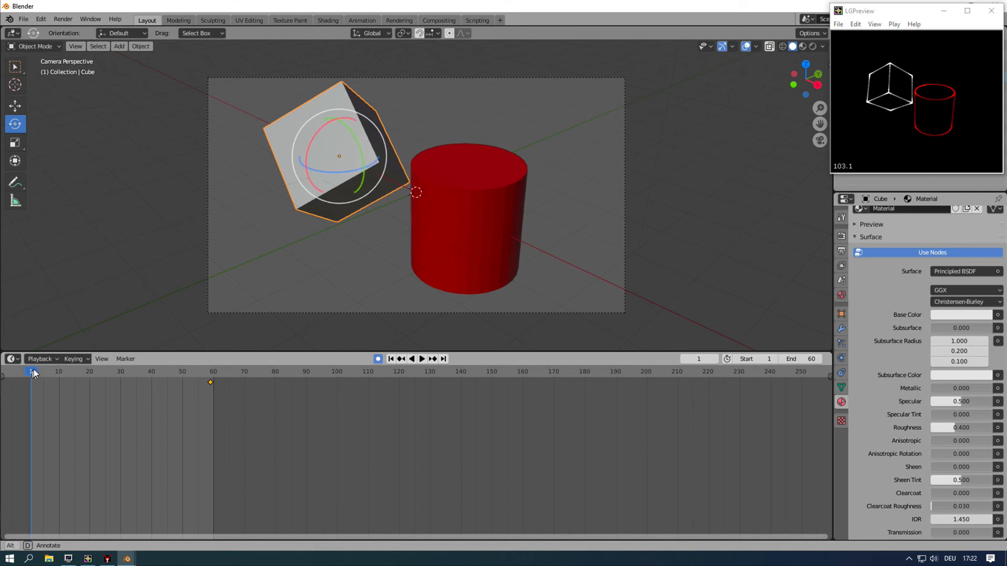
{"action": "left_click_drag", "start_coordinate": [345, 169], "coordinate": [793, 48]}
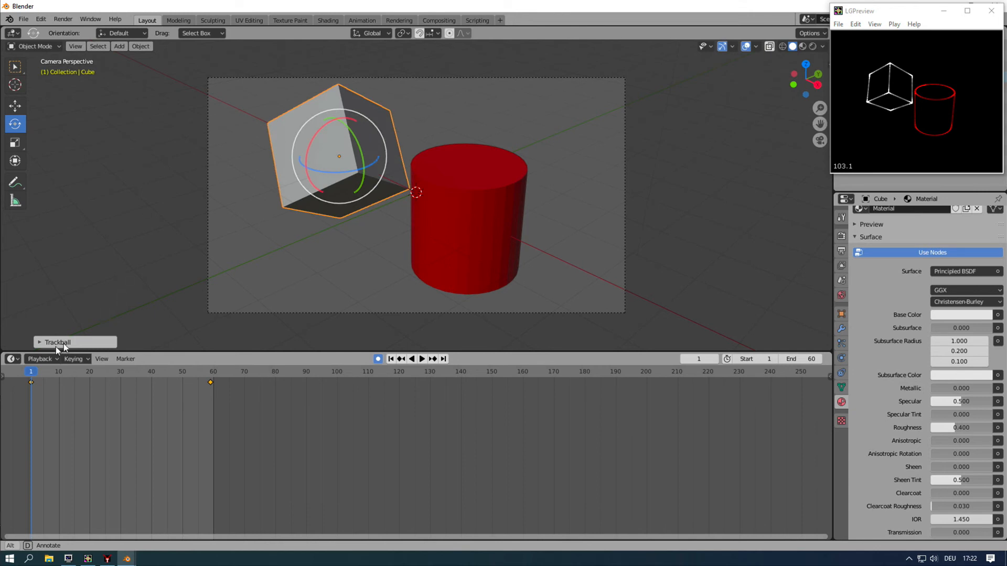
Scrub through the cube's animation, then move the cylinder at frame 59 to record its end position
{"action": "left_click_drag", "start_coordinate": [32, 375], "coordinate": [239, 383]}
{"action": "left_click", "coordinate": [458, 277]}
{"action": "left_click", "coordinate": [14, 107]}
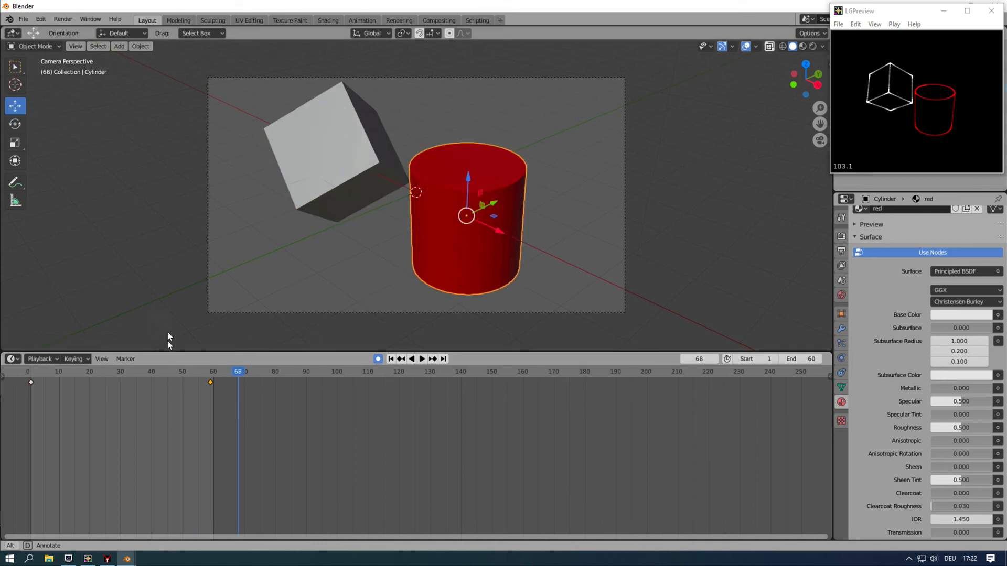
{"action": "left_click_drag", "start_coordinate": [235, 376], "coordinate": [210, 376]}
{"action": "left_click_drag", "start_coordinate": [493, 204], "coordinate": [417, 151]}
Scrub back to the start of the animation and render the full animation
{"action": "left_click_drag", "start_coordinate": [215, 374], "coordinate": [31, 379]}
{"action": "key", "text": "space"}
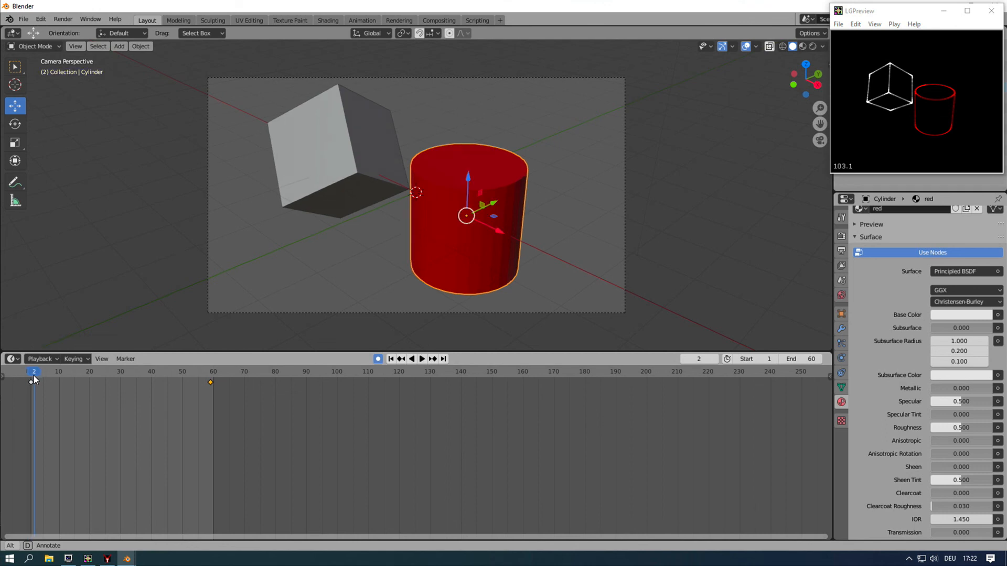
{"action": "left_click", "coordinate": [63, 20]}
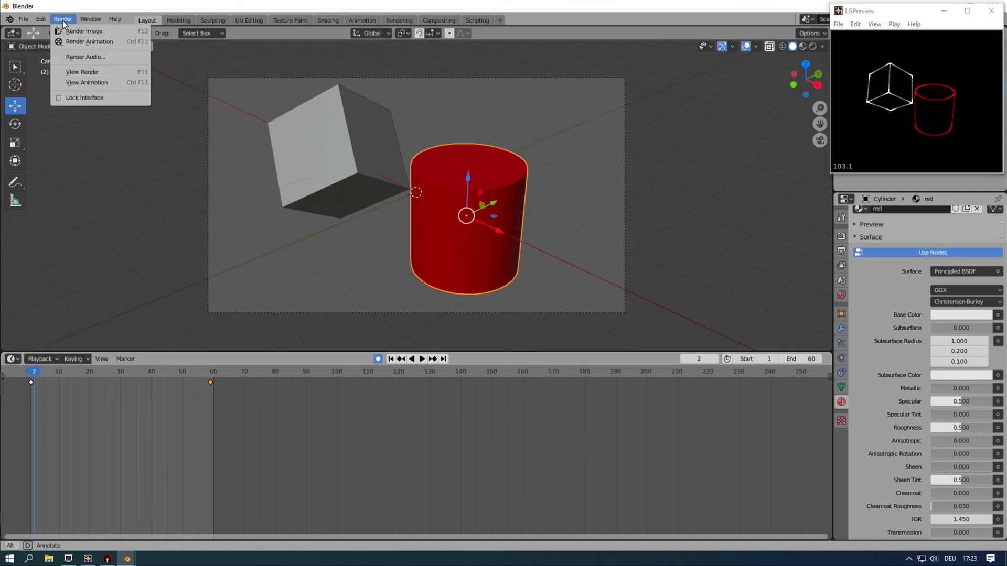
{"action": "left_click", "coordinate": [78, 43]}
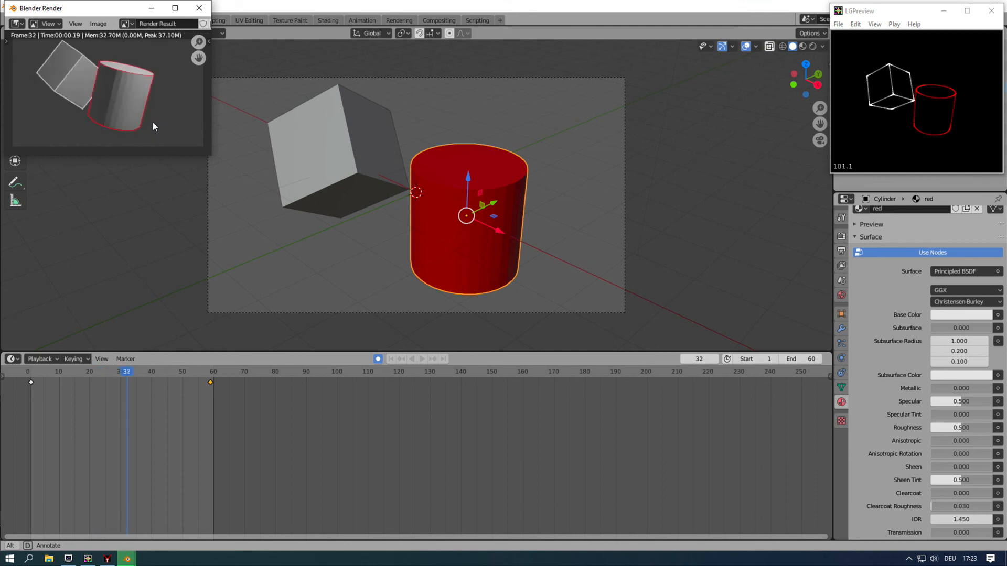
Check the converted frames in proTize converter and switch to the LGRemote window
{"action": "key", "text": "alt+Tab"}
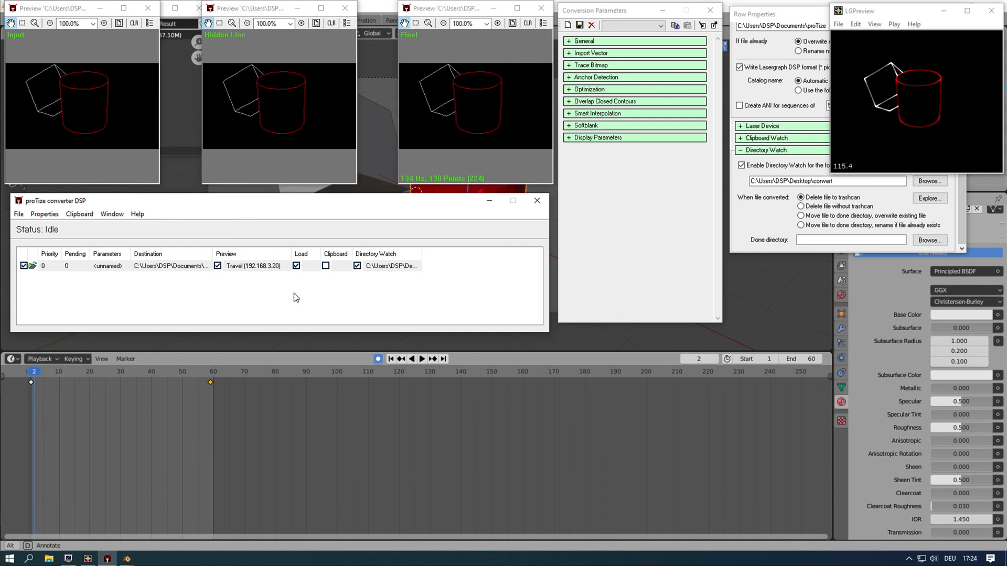
{"action": "key", "text": "alt+Tab"}
{"action": "left_click", "coordinate": [766, 283]}
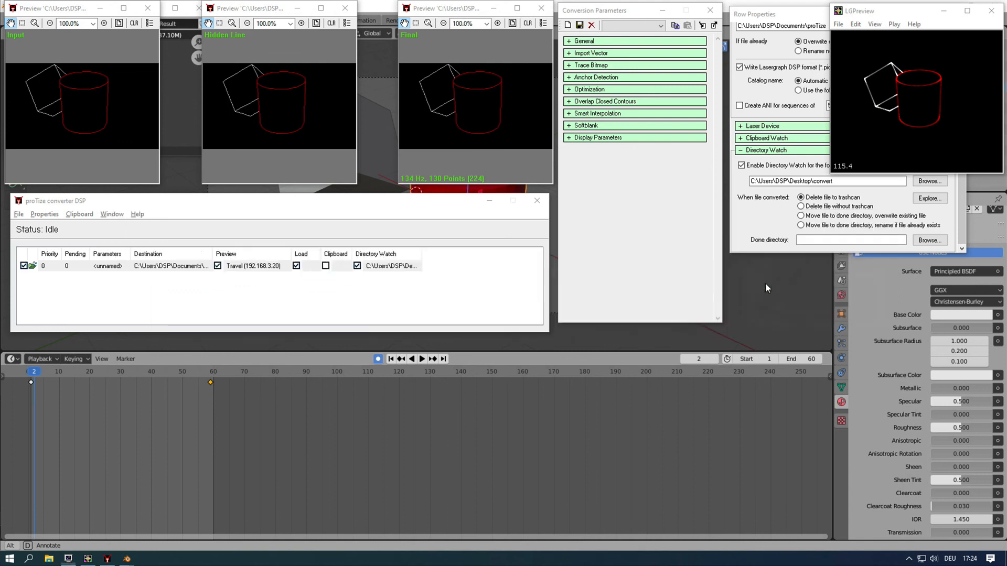
{"action": "left_click", "coordinate": [64, 282]}
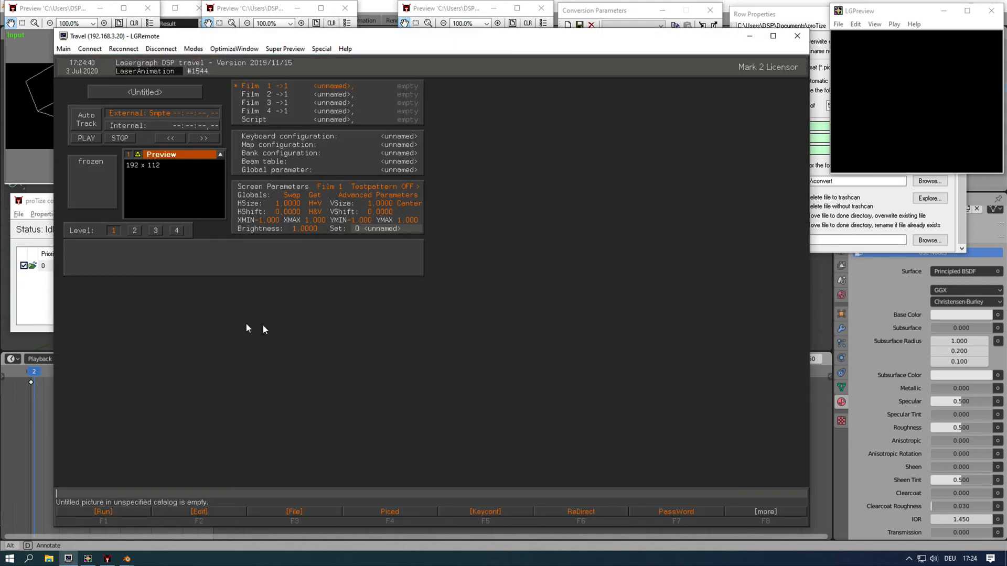
Build Film 1 in the film editor from Entry, TimeLoop, InitPosition, DisplayAnimation and LoopEnd commands
{"action": "key", "text": "F2"}
{"action": "type", "text": "e"}
{"action": "key", "text": "Return"}
{"action": "type", "text": "tl"}
{"action": "key", "text": "Return"}
{"action": "type", "text": "ip"}
{"action": "type", "text": "da"}
{"action": "key", "text": "Return"}
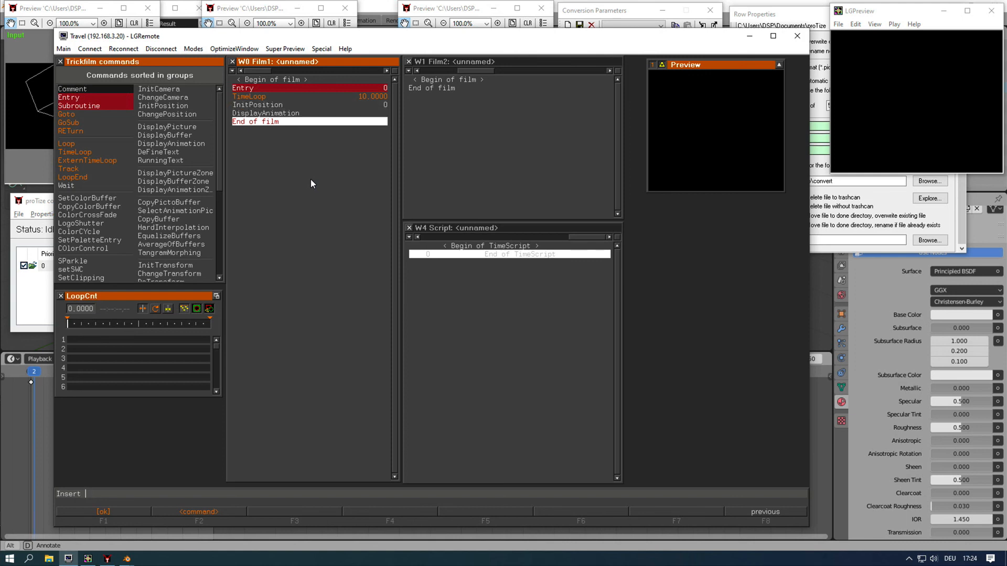
{"action": "type", "text": "le"}
{"action": "key", "text": "Return"}
{"action": "key", "text": "Escape"}
Open the Animation Editor from the DisplayAnimation command and load the demo picture sequence into it
{"action": "key", "text": "Up"}
{"action": "key", "text": "Up"}
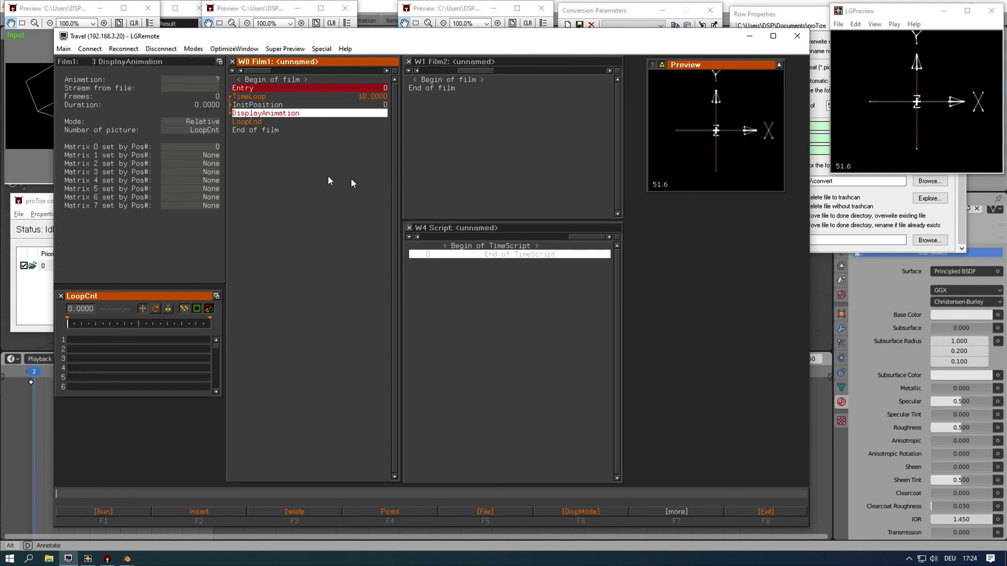
{"action": "left_click", "coordinate": [190, 81]}
{"action": "key", "text": "F3"}
{"action": "left_click", "coordinate": [297, 232]}
{"action": "left_click", "coordinate": [118, 94]}
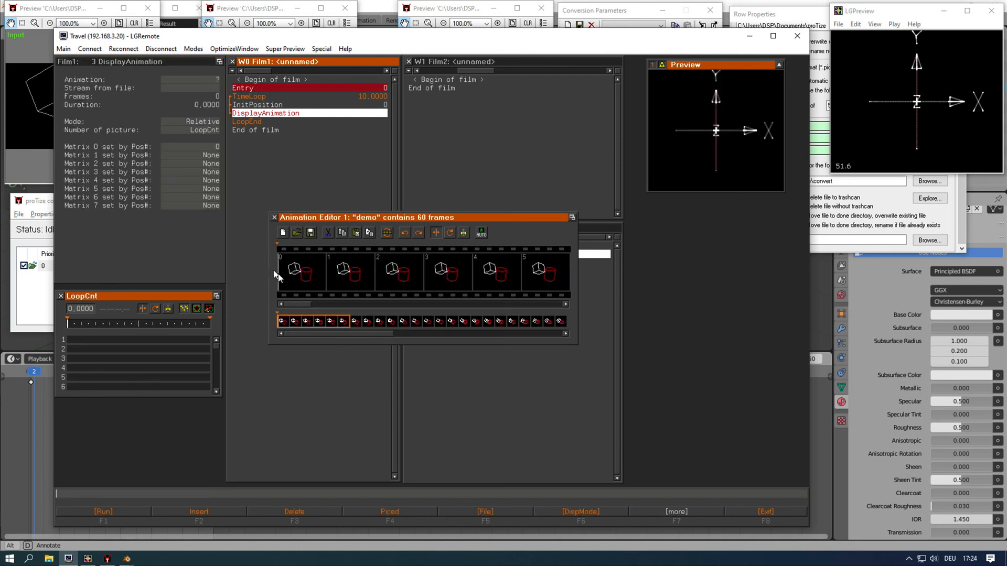
Save the demo animation from the Animation Editor and assign it to the DisplayAnimation command
{"action": "left_click", "coordinate": [311, 233]}
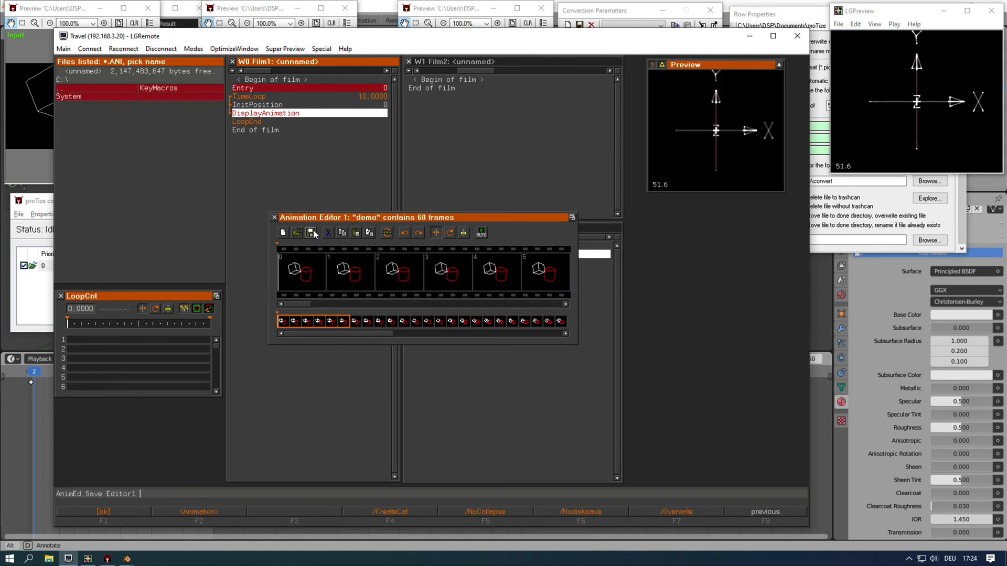
{"action": "key", "text": "F2"}
{"action": "key", "text": "Return"}
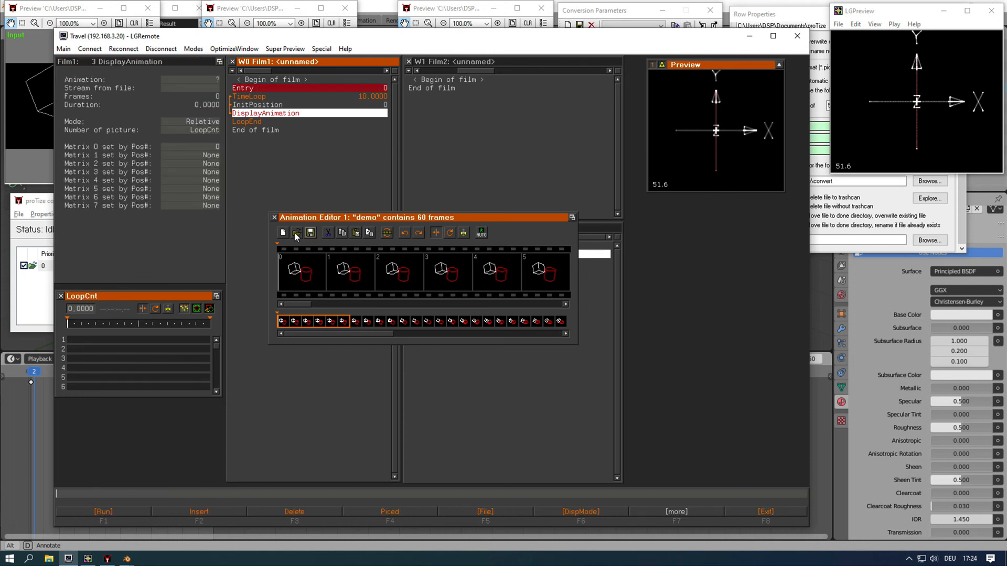
{"action": "left_click", "coordinate": [188, 81]}
{"action": "left_click", "coordinate": [118, 87]}
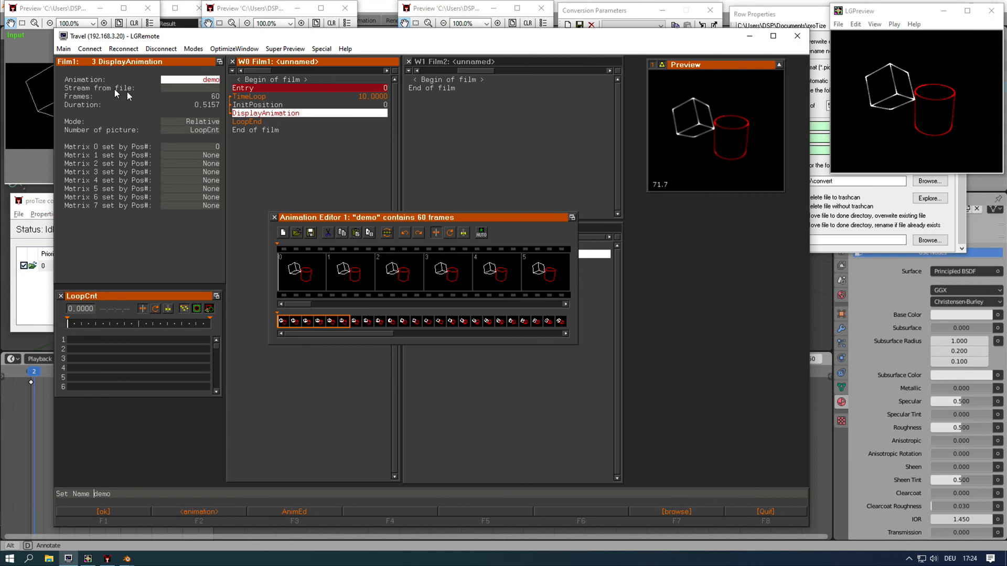
Set the TimeLoop duration to 2 seconds and close the Animation Editor
{"action": "left_click", "coordinate": [272, 96]}
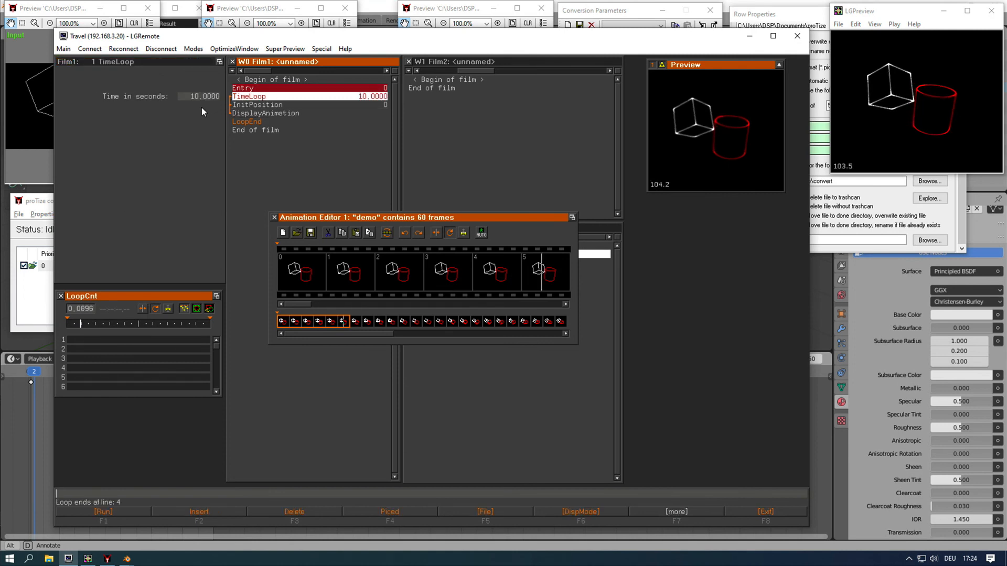
{"action": "type", "text": "2"}
{"action": "key", "text": "Return"}
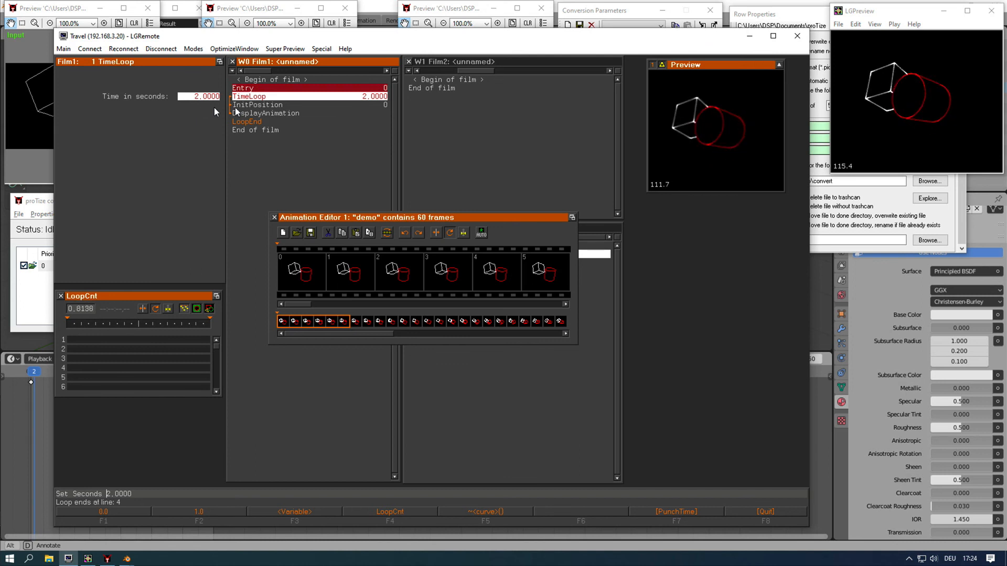
{"action": "left_click", "coordinate": [274, 217]}
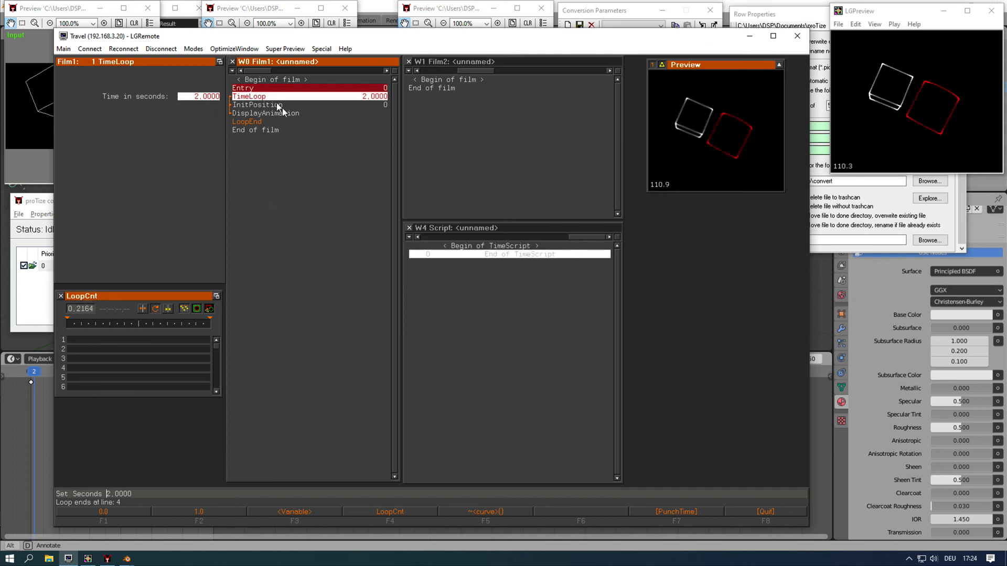
Scrub the film loop near its middle and open a picture from the demo catalog in the picture editor
{"action": "mouse_move", "coordinate": [126, 324]}
{"action": "left_mouse_down"}
{"action": "mouse_move", "coordinate": [103, 325]}
{"action": "mouse_move", "coordinate": [159, 331]}
{"action": "mouse_move", "coordinate": [132, 326]}
{"action": "left_mouse_up"}
{"action": "key", "text": "Escape"}
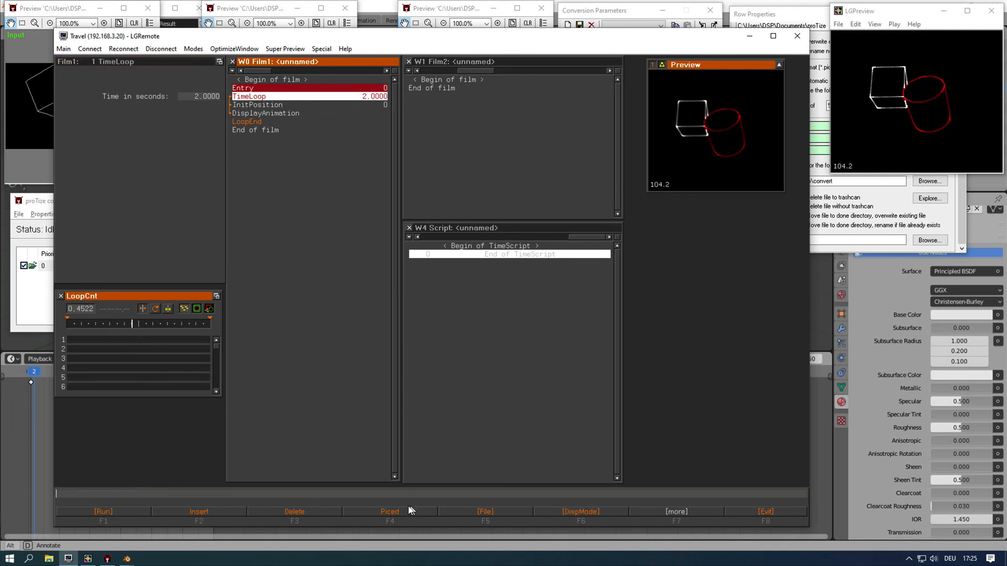
{"action": "left_click", "coordinate": [396, 513]}
{"action": "left_click", "coordinate": [101, 89]}
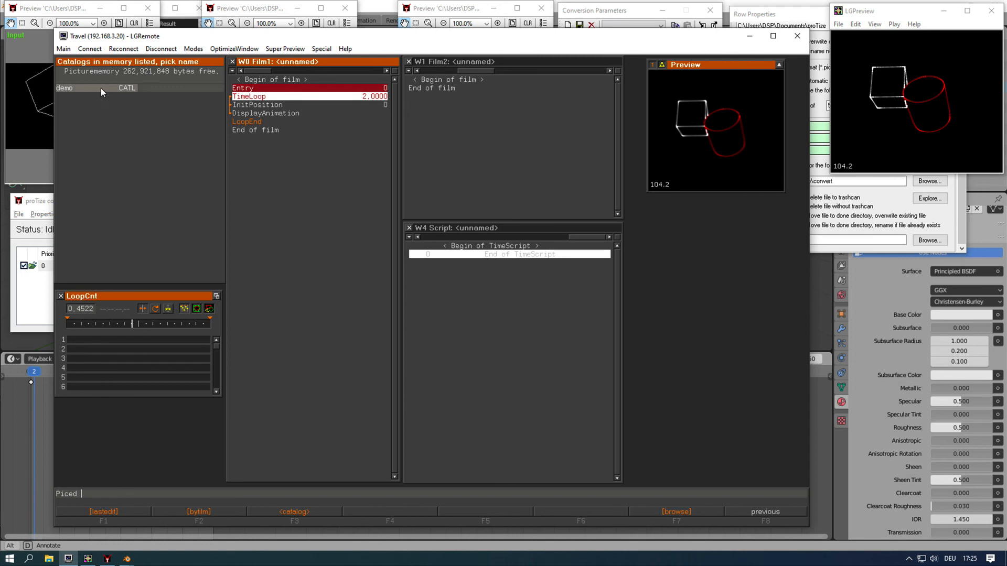
{"action": "left_click", "coordinate": [108, 180]}
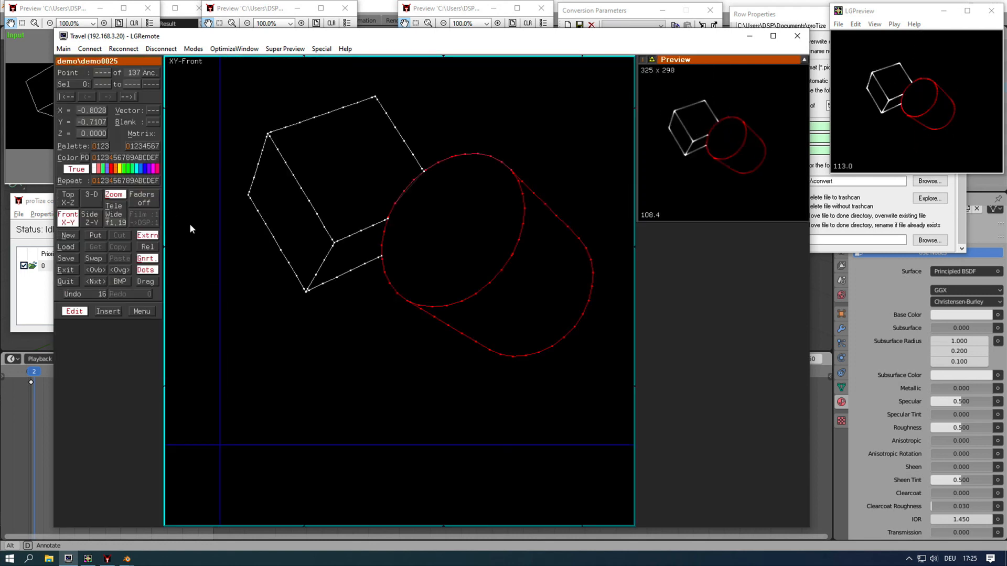
Step through the following demo pictures to examine their points and lines, and quit the picture editor
{"action": "left_click", "coordinate": [102, 283]}
{"action": "left_click", "coordinate": [102, 281]}
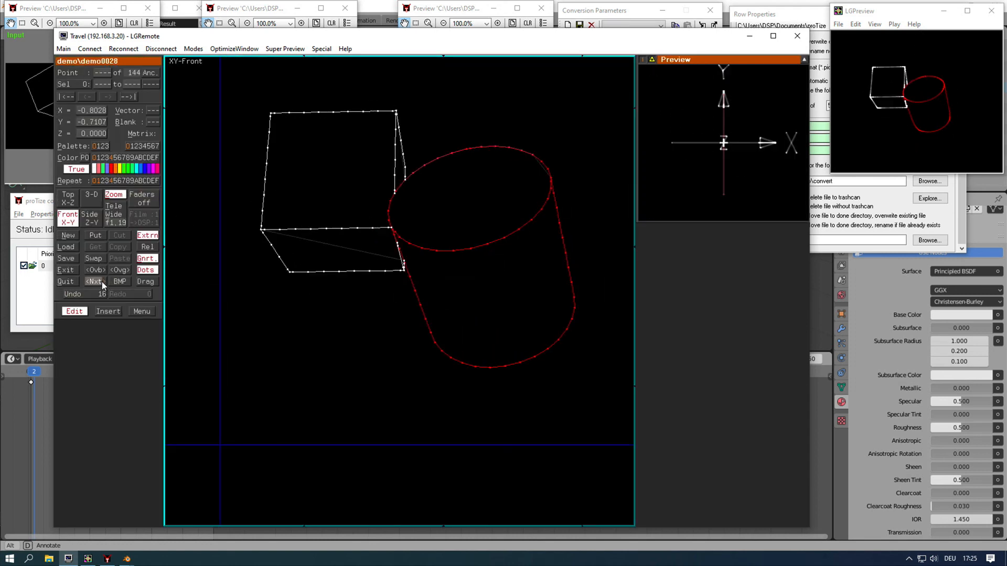
{"action": "left_click", "coordinate": [102, 281]}
{"action": "left_click", "coordinate": [102, 282]}
{"action": "left_click", "coordinate": [102, 282]}
{"action": "left_click", "coordinate": [102, 282]}
{"action": "left_click", "coordinate": [101, 282]}
{"action": "left_click", "coordinate": [101, 282]}
{"action": "left_click", "coordinate": [102, 281]}
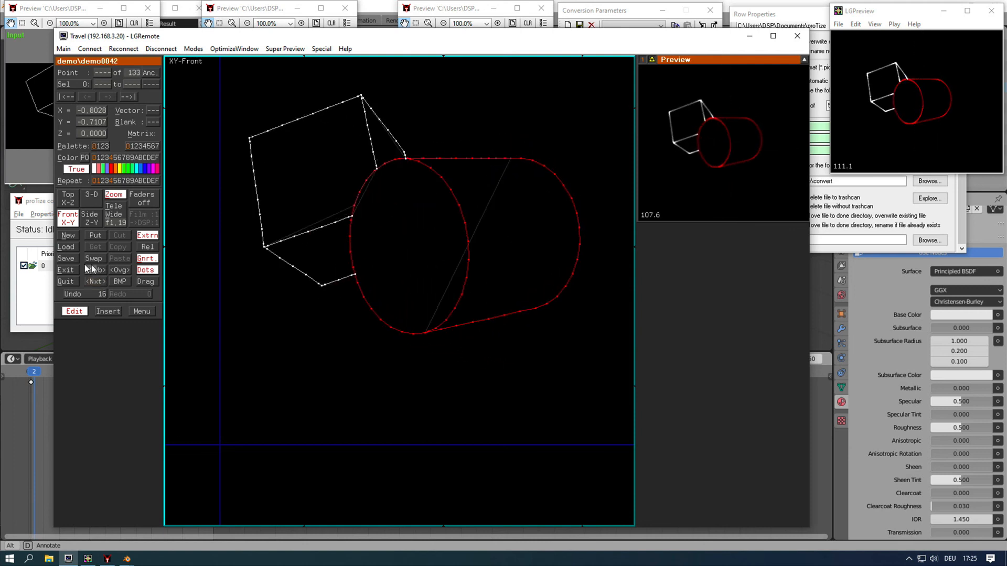
{"action": "left_click", "coordinate": [65, 282]}
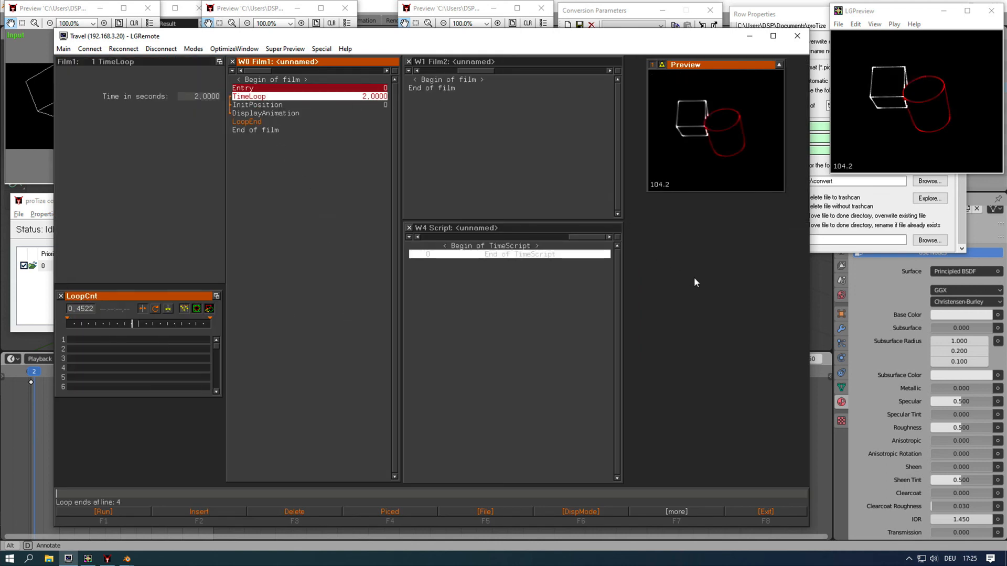
Leave the film editor, look over proTize converter and close the Blender Render window
{"action": "key", "text": "F8"}
{"action": "key", "text": "alt+Tab"}
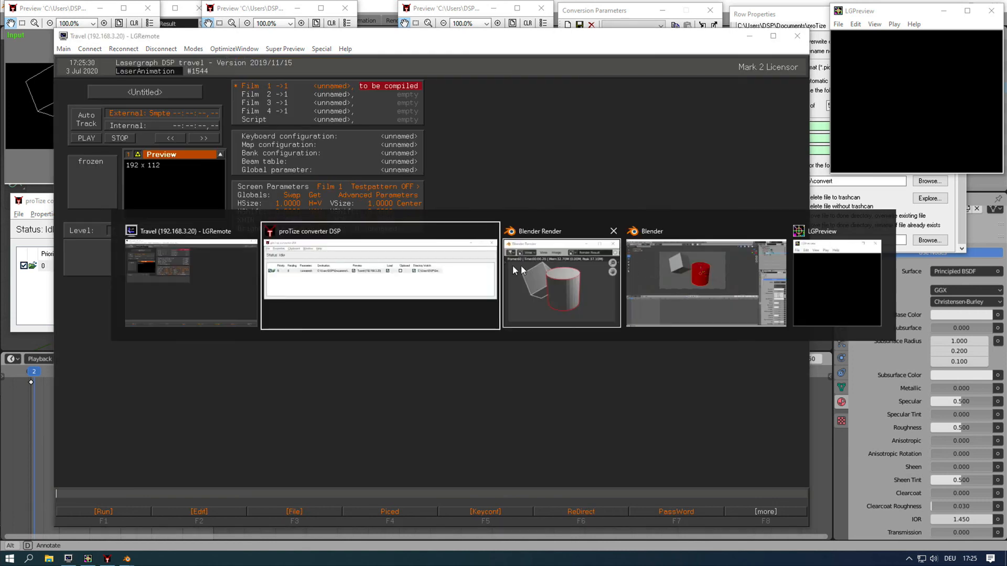
{"action": "left_click", "coordinate": [394, 278]}
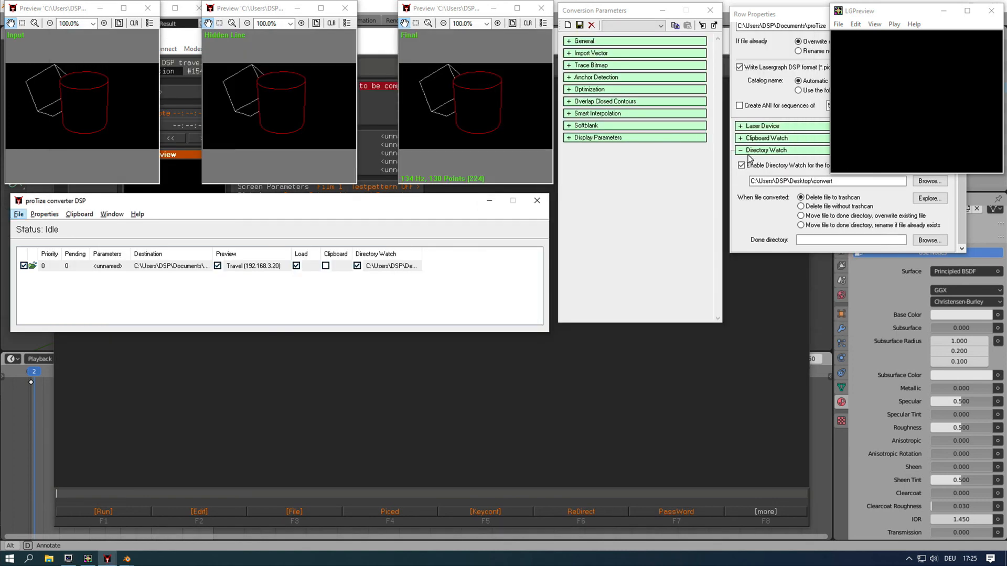
{"action": "key", "text": "alt+Tab"}
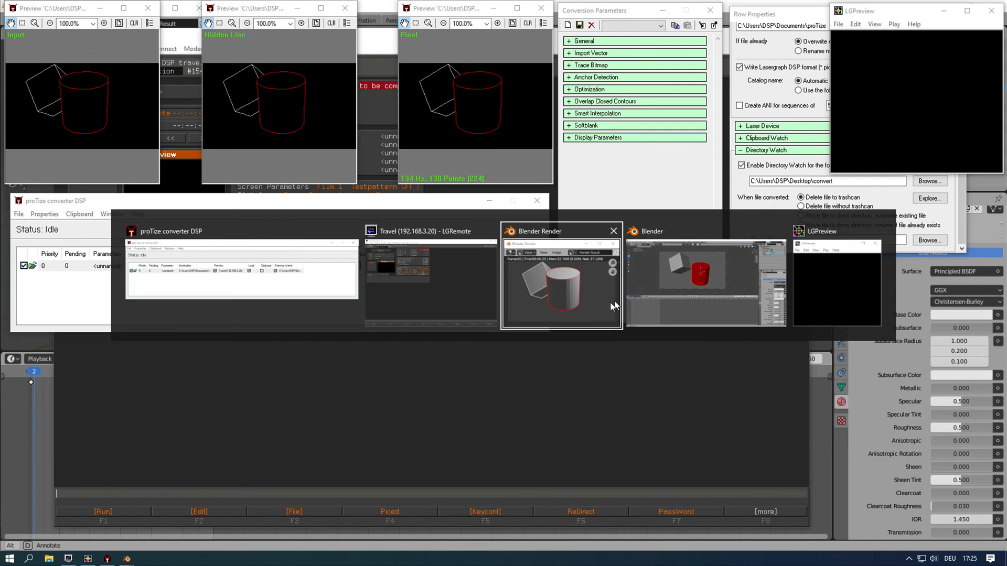
{"action": "left_click", "coordinate": [571, 304]}
{"action": "left_click", "coordinate": [199, 7]}
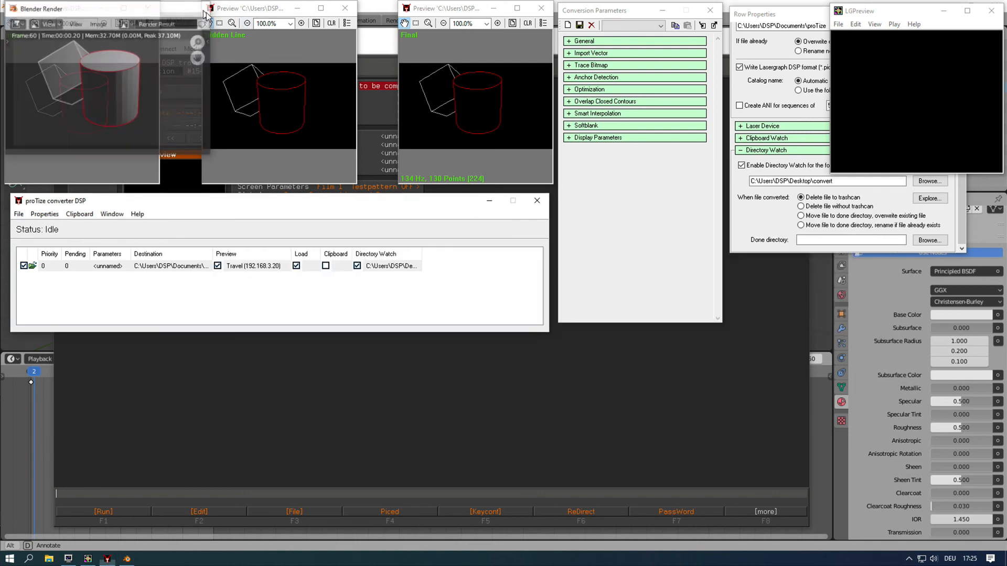
Bring back LGRemote and move its window below Blender's 3D view to compare both animations
{"action": "key", "text": "alt+Tab"}
{"action": "left_click", "coordinate": [662, 282]}
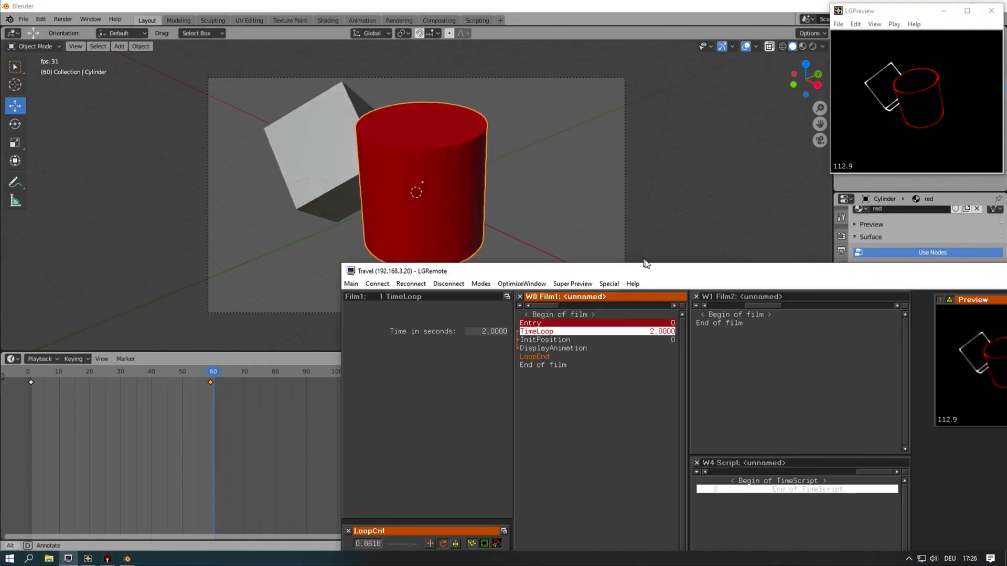
{"action": "left_click_drag", "start_coordinate": [653, 274], "coordinate": [565, 295]}
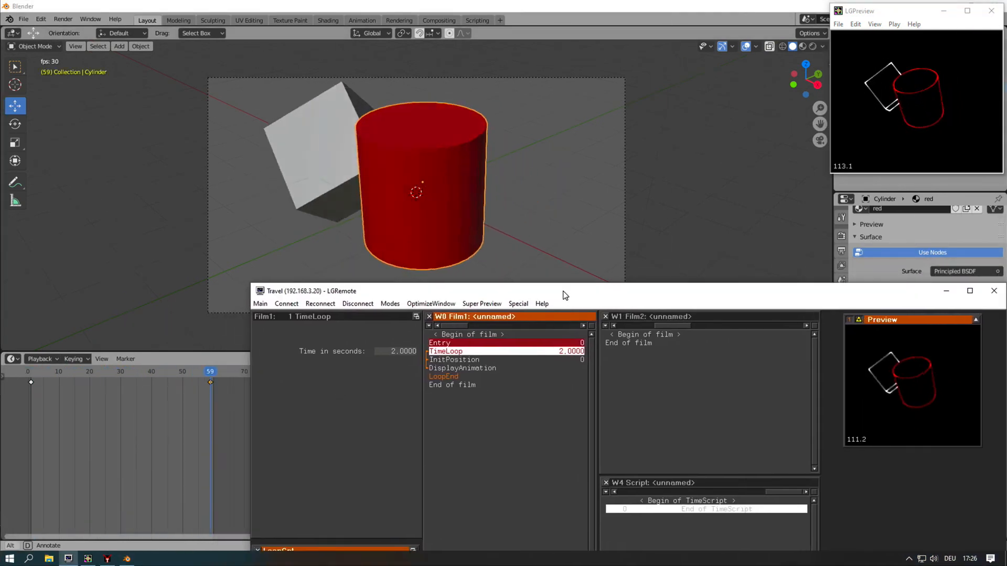